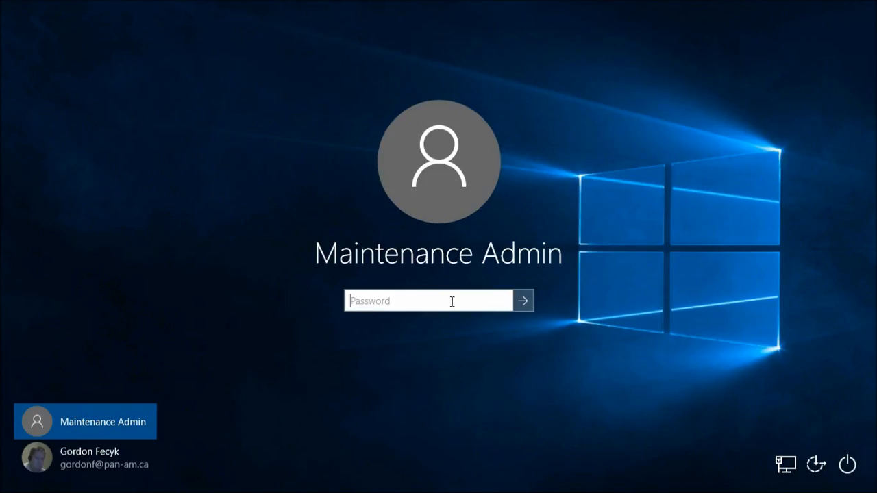
- Enter the Maintenance Admin account password and sign in to the desktop
{"action": "type", "text": "***"}
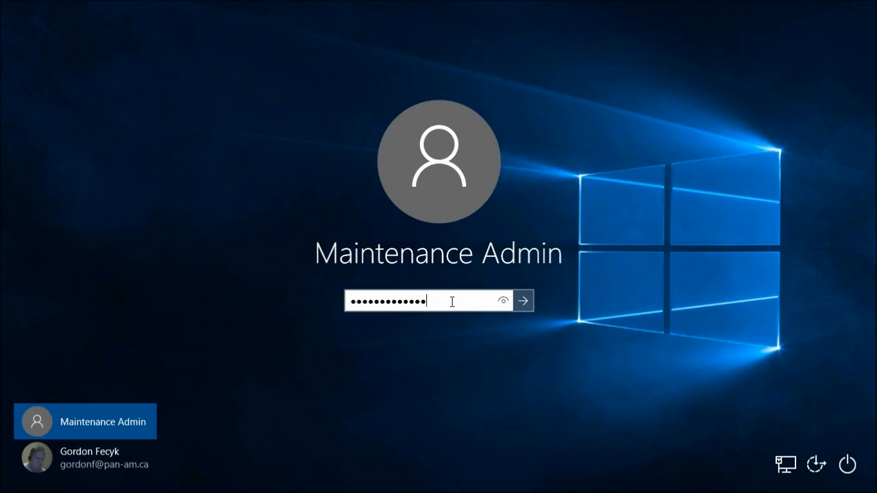
{"action": "key", "text": "Return"}
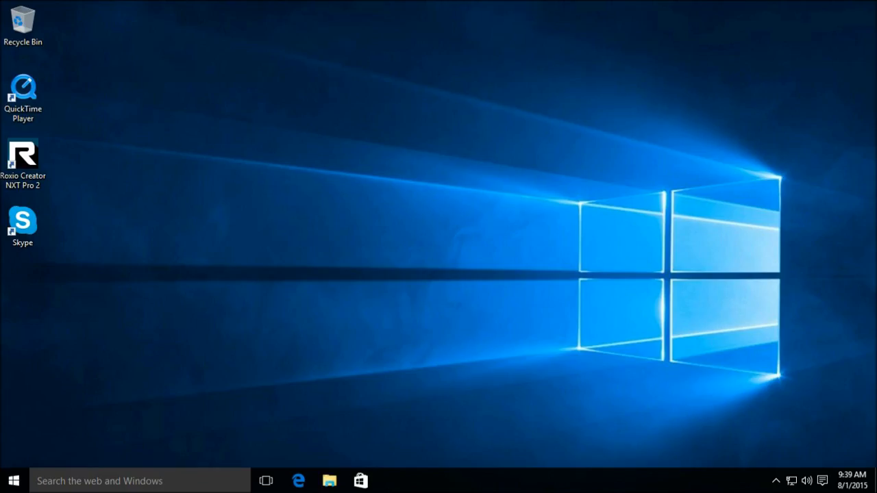
- Open Control Panel from the Start context menu, view it as Large icons, and open Windows Firewall
{"action": "left_click", "coordinate": [14, 481]}
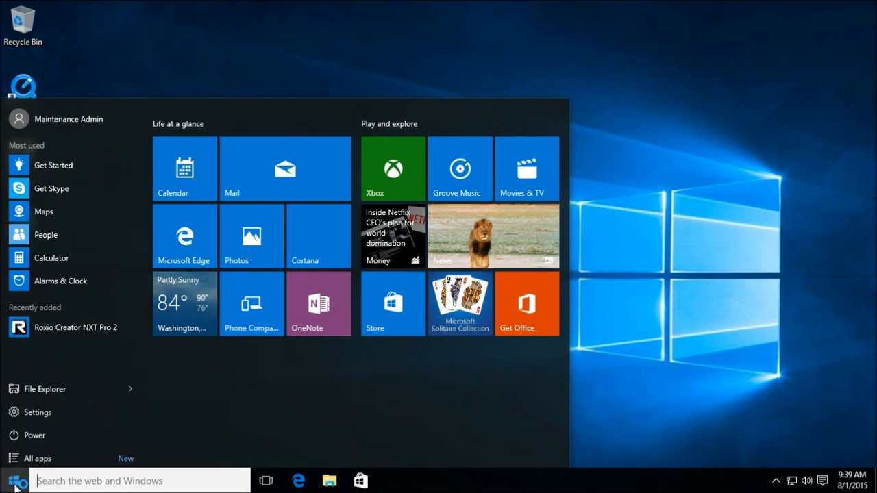
{"action": "right_click", "coordinate": [15, 484]}
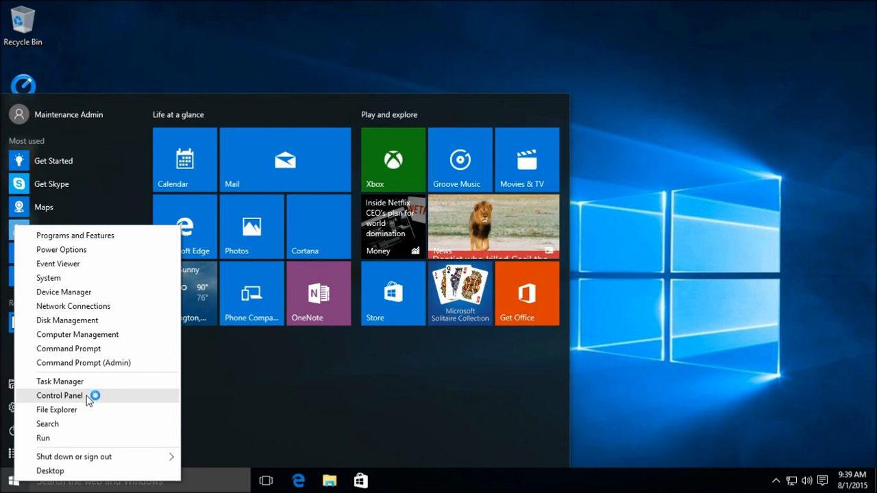
{"action": "left_click", "coordinate": [88, 394]}
{"action": "left_click", "coordinate": [657, 113]}
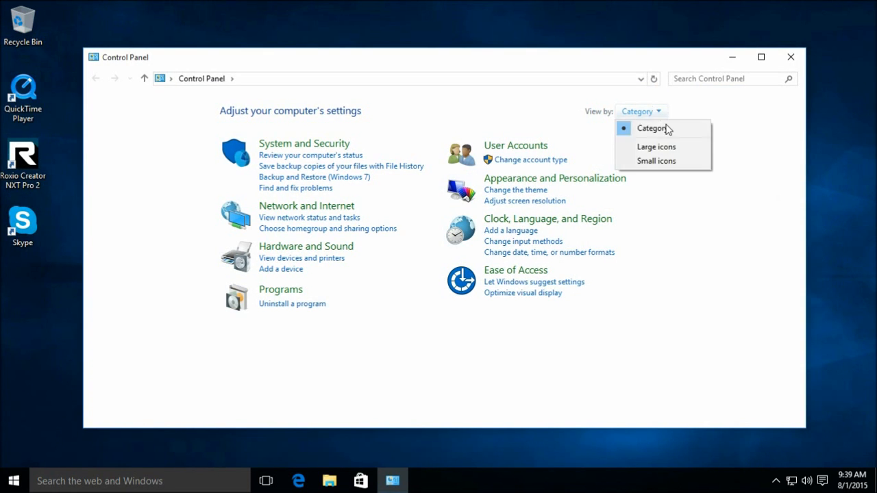
{"action": "left_click", "coordinate": [659, 147]}
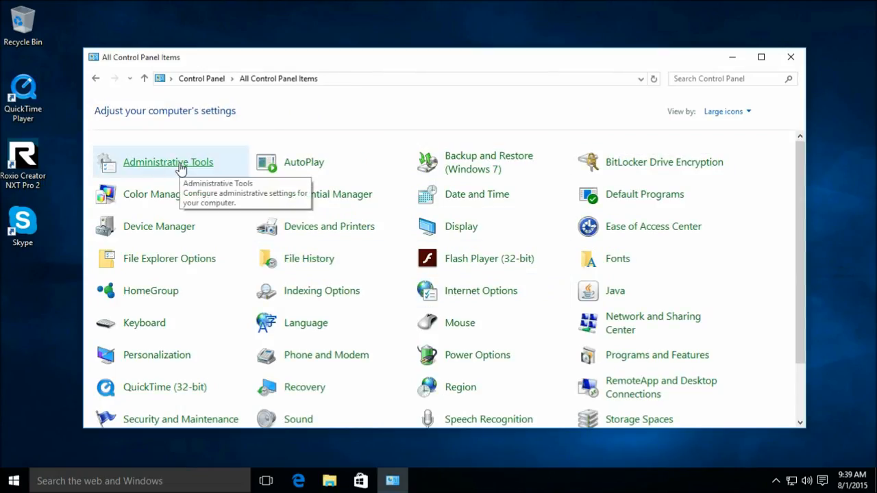
{"action": "scroll", "coordinate": [466, 285], "scroll_direction": "down", "scroll_amount": 2}
{"action": "left_click", "coordinate": [466, 291]}
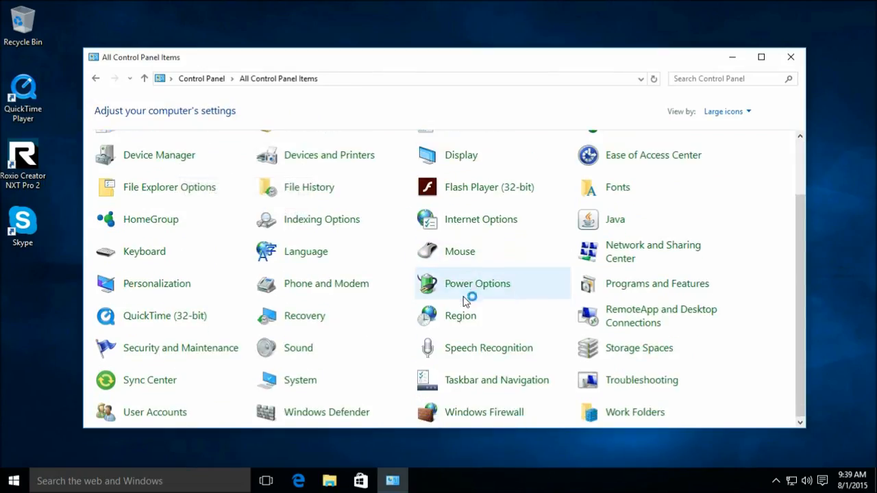
{"action": "left_click", "coordinate": [468, 419]}
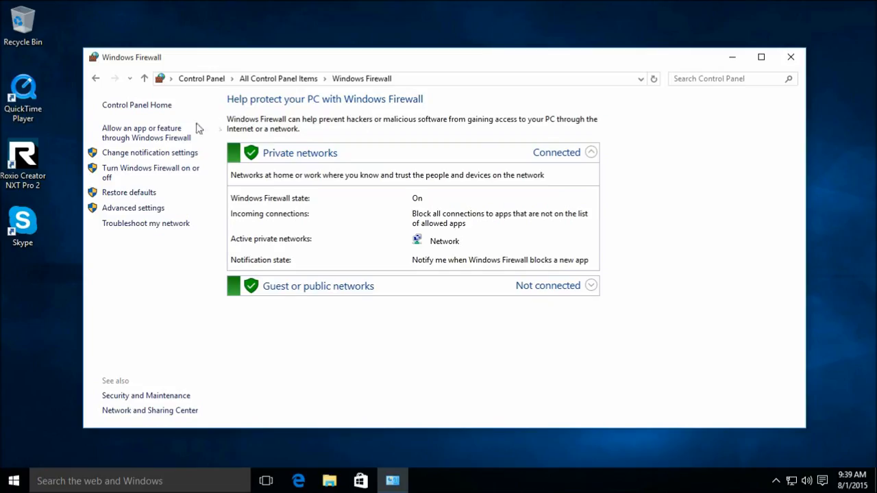
- Show the 'Allow an app or feature through Windows Firewall' list and review the allowed apps
{"action": "left_click", "coordinate": [172, 137]}
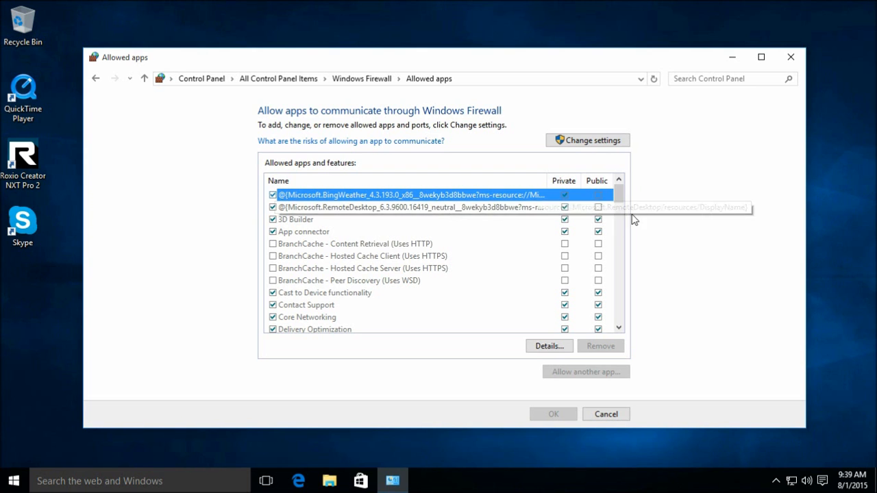
{"action": "left_click_drag", "start_coordinate": [622, 198], "coordinate": [657, 187]}
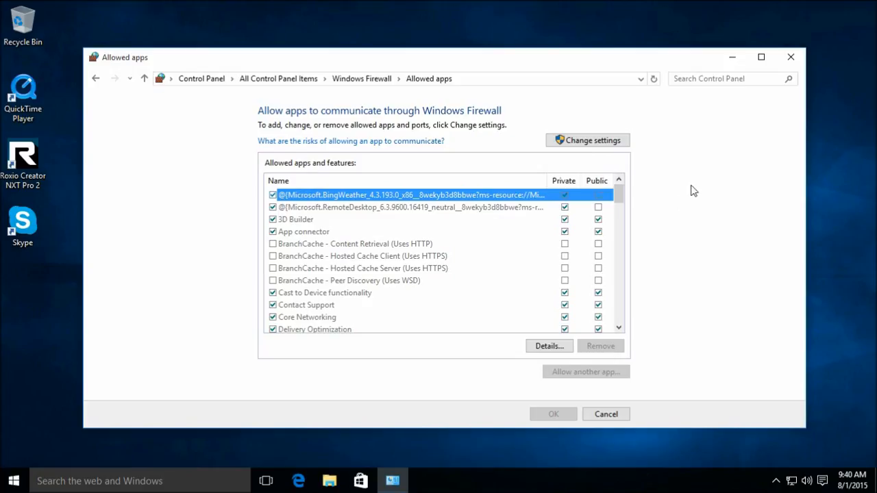
- Open Windows Firewall's Advanced settings maximized on the Inbound Rules list
{"action": "left_click", "coordinate": [95, 79]}
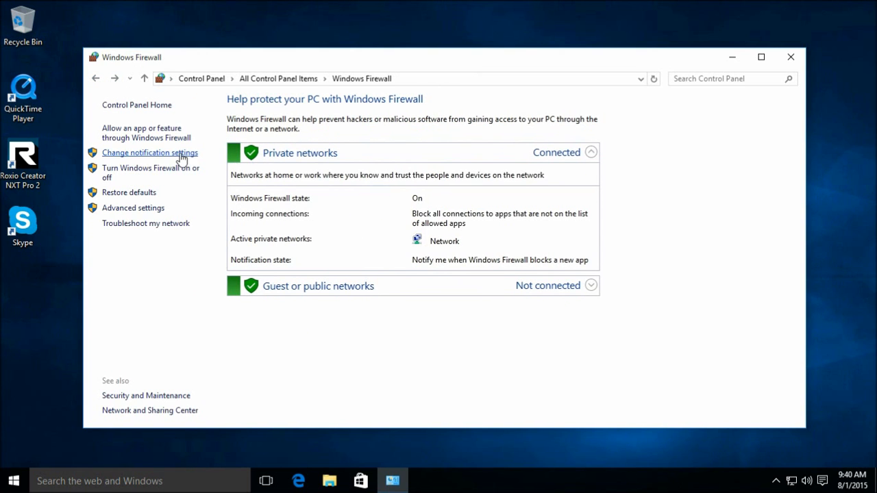
{"action": "left_click", "coordinate": [148, 207]}
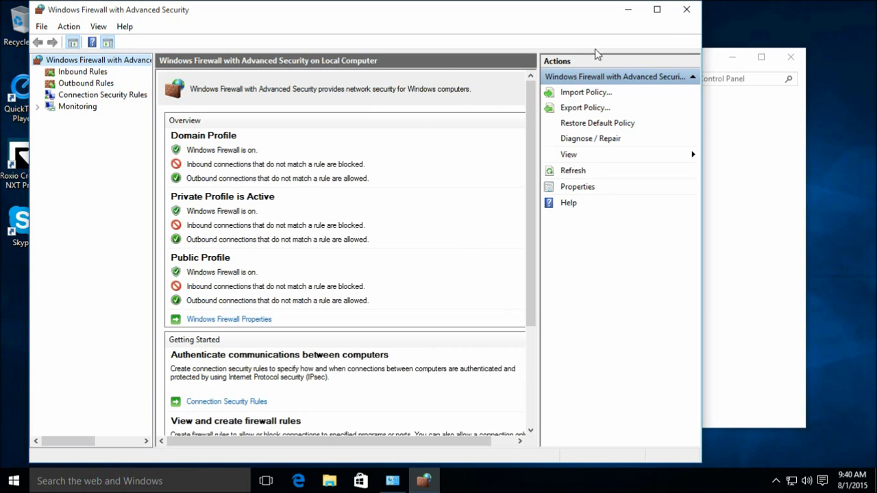
{"action": "left_click", "coordinate": [653, 12]}
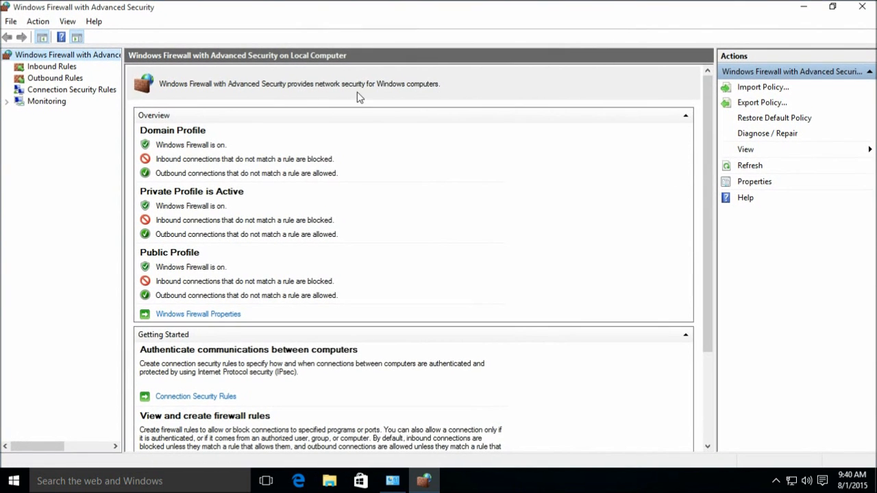
{"action": "left_click", "coordinate": [54, 68]}
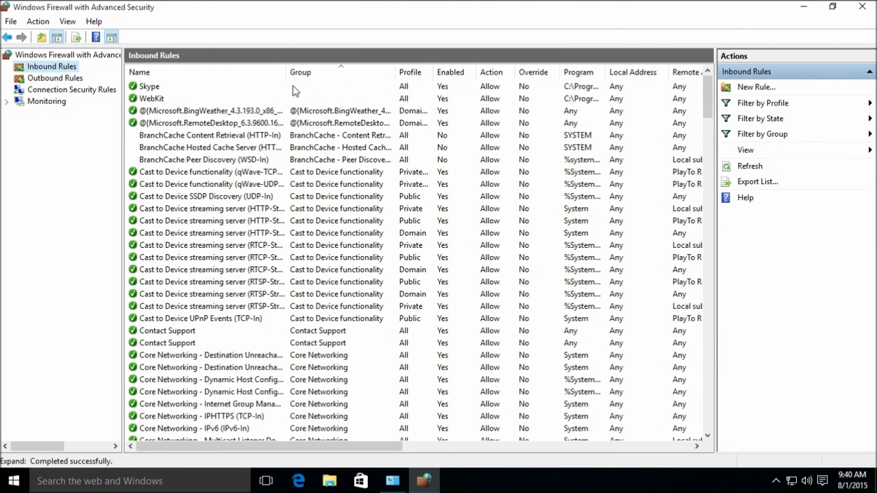
- Inspect the Skype, WebKit and BingWeather rules while widening the Program and Profile columns
{"action": "left_click", "coordinate": [354, 89]}
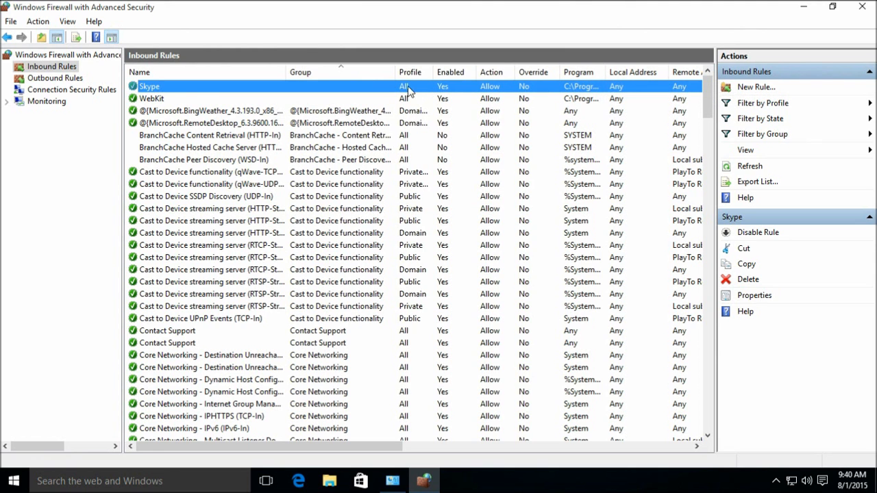
{"action": "left_click", "coordinate": [319, 97]}
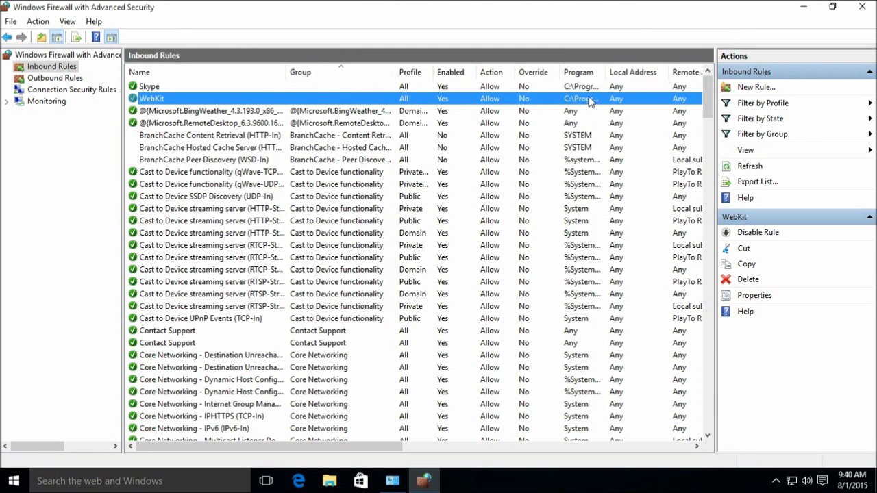
{"action": "left_click_drag", "start_coordinate": [607, 71], "coordinate": [691, 69]}
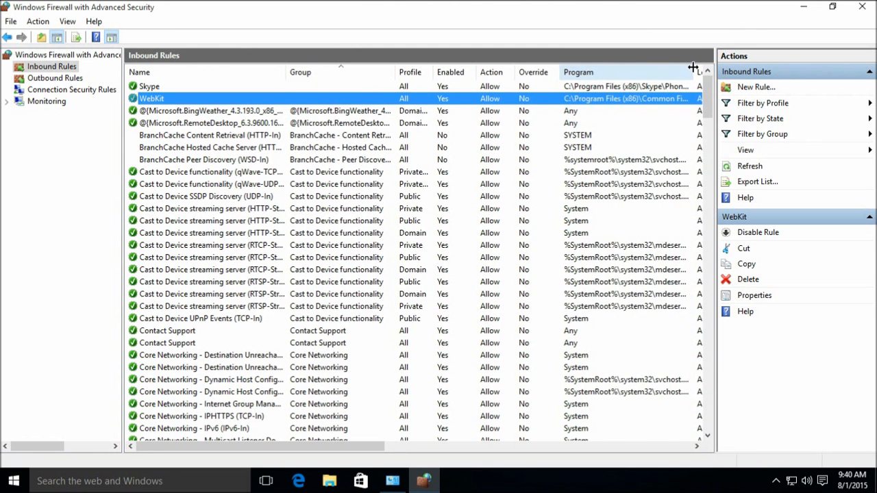
{"action": "double_click", "coordinate": [691, 69]}
{"action": "mouse_move", "coordinate": [344, 446]}
{"action": "left_mouse_down"}
{"action": "mouse_move", "coordinate": [439, 452]}
{"action": "mouse_move", "coordinate": [342, 450]}
{"action": "left_mouse_up"}
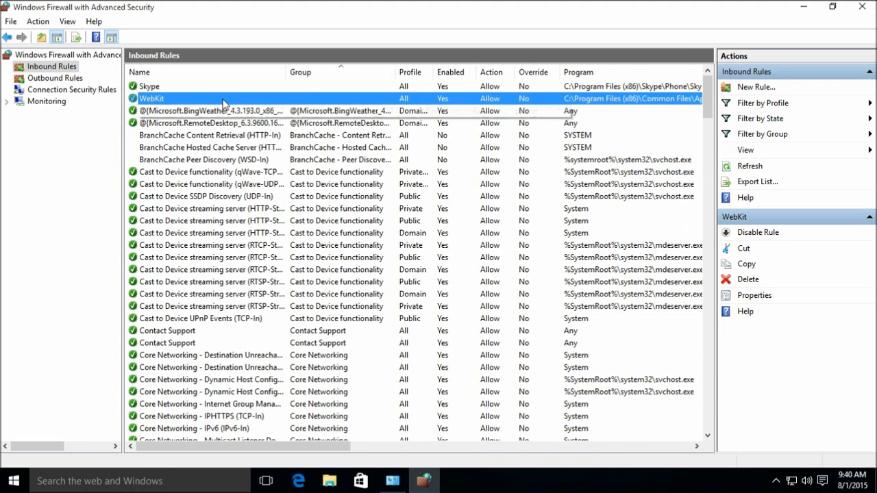
{"action": "left_click", "coordinate": [259, 113]}
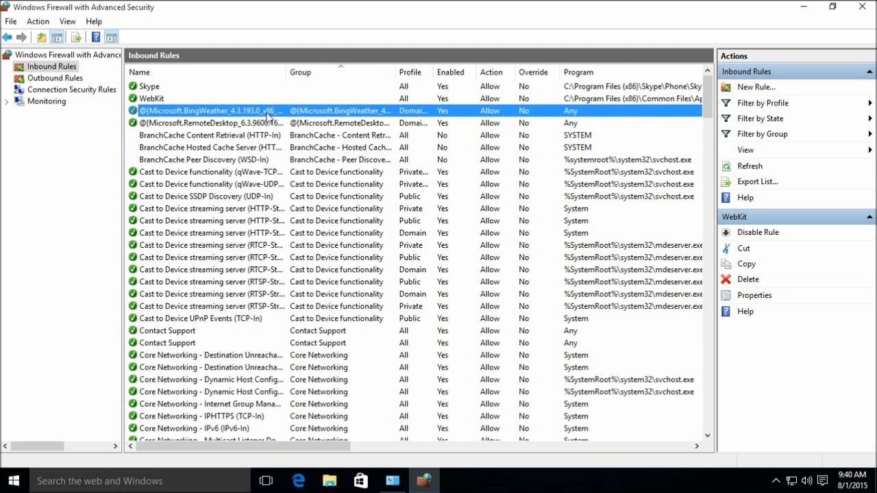
{"action": "left_click_drag", "start_coordinate": [434, 71], "coordinate": [465, 70]}
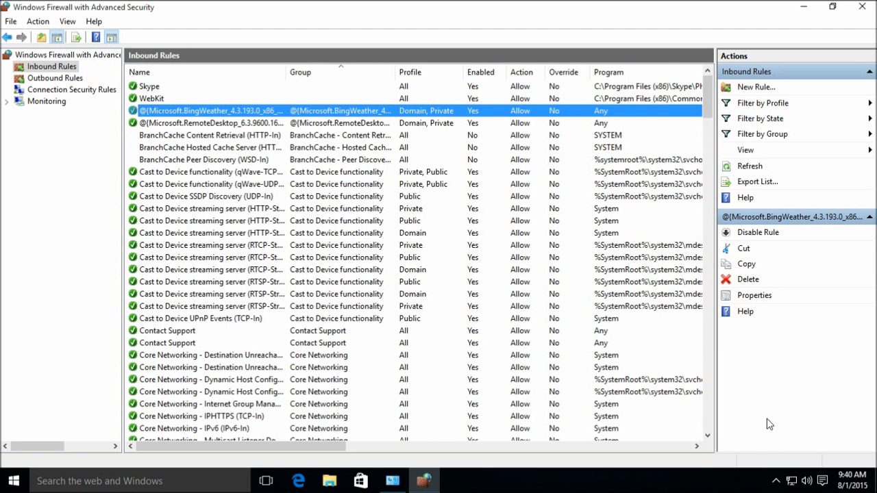
{"action": "left_click", "coordinate": [792, 481]}
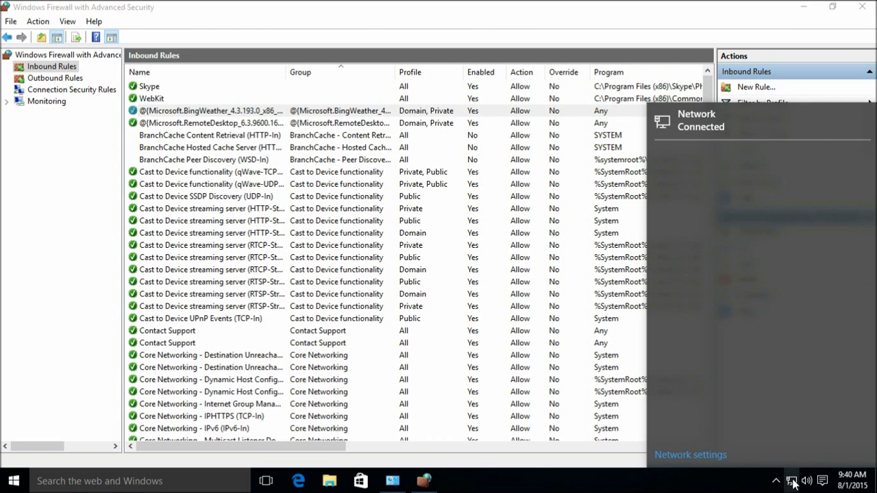
{"action": "left_click", "coordinate": [712, 455]}
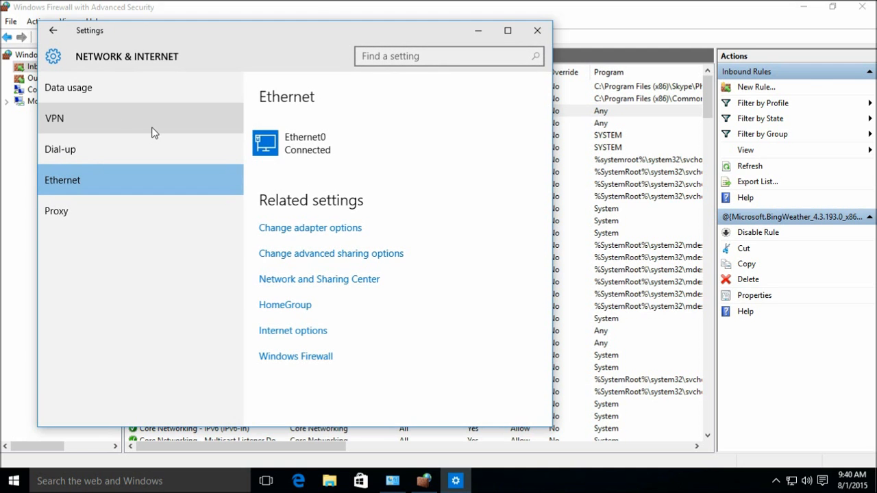
{"action": "left_click", "coordinate": [314, 281]}
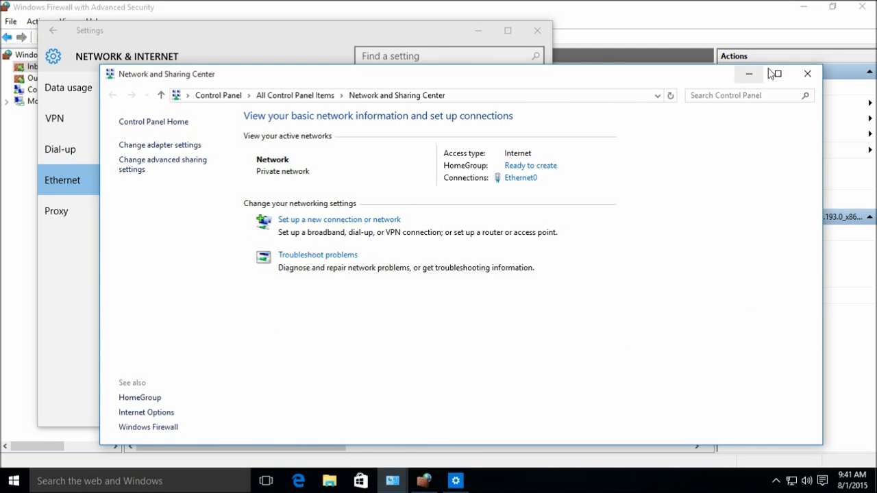
{"action": "left_click", "coordinate": [806, 74]}
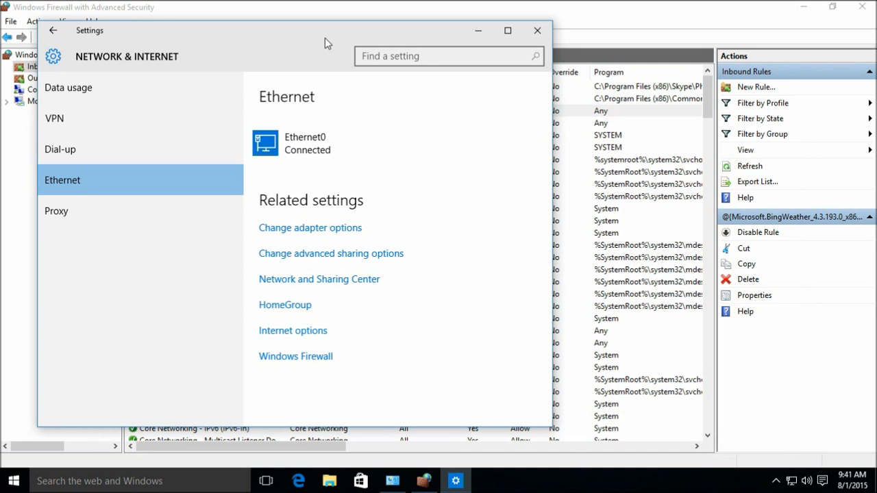
{"action": "left_click", "coordinate": [537, 30]}
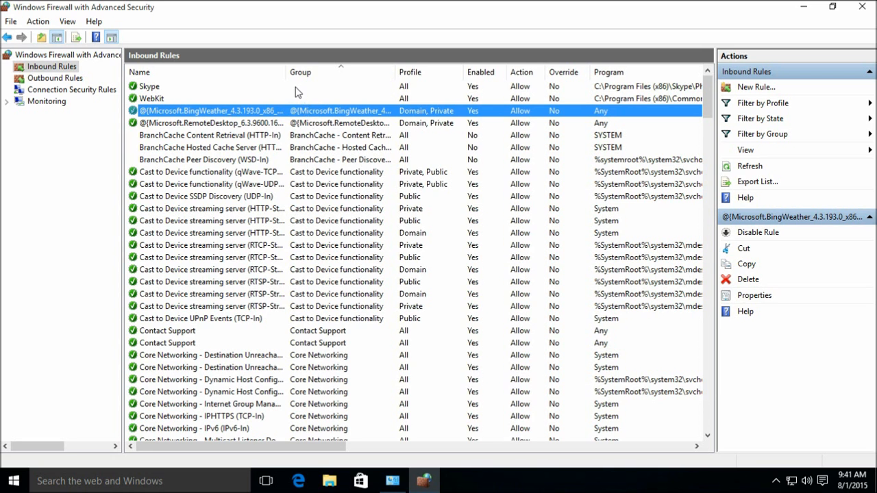
- Widen the Name column and remove the Public profile from the Cast to Device qWave-TCP-In rule
{"action": "left_click_drag", "start_coordinate": [291, 73], "coordinate": [315, 73]}
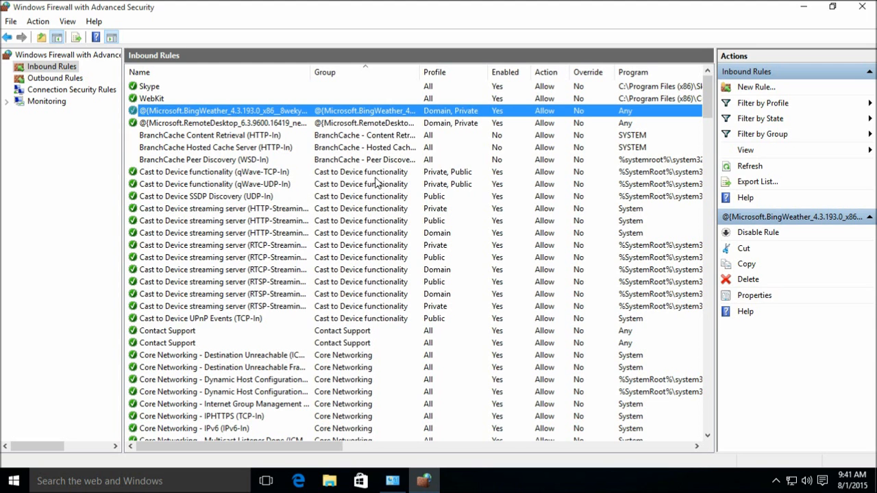
{"action": "left_click", "coordinate": [380, 175]}
{"action": "right_click", "coordinate": [380, 177]}
{"action": "left_click", "coordinate": [411, 244]}
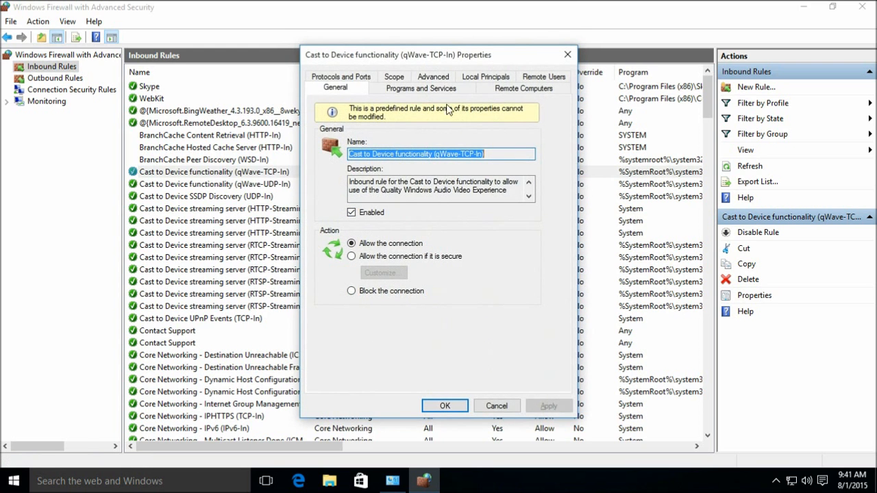
{"action": "left_click", "coordinate": [394, 77]}
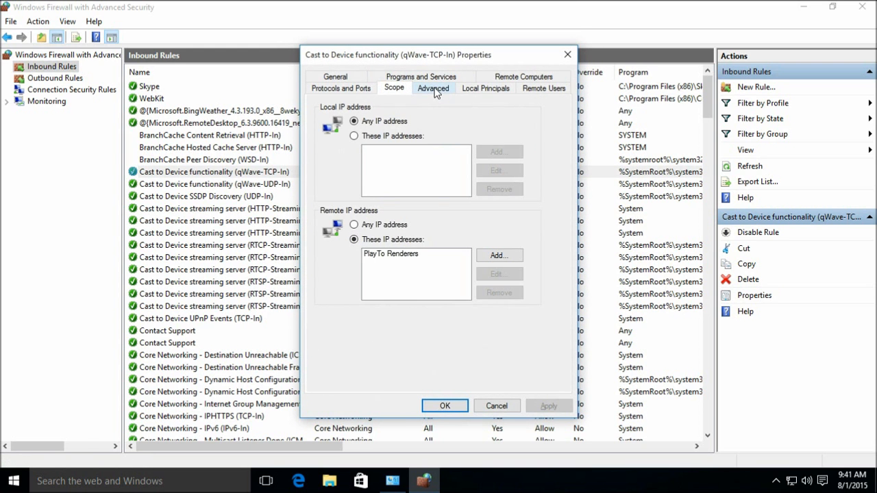
{"action": "left_click", "coordinate": [434, 90]}
{"action": "left_click", "coordinate": [353, 167]}
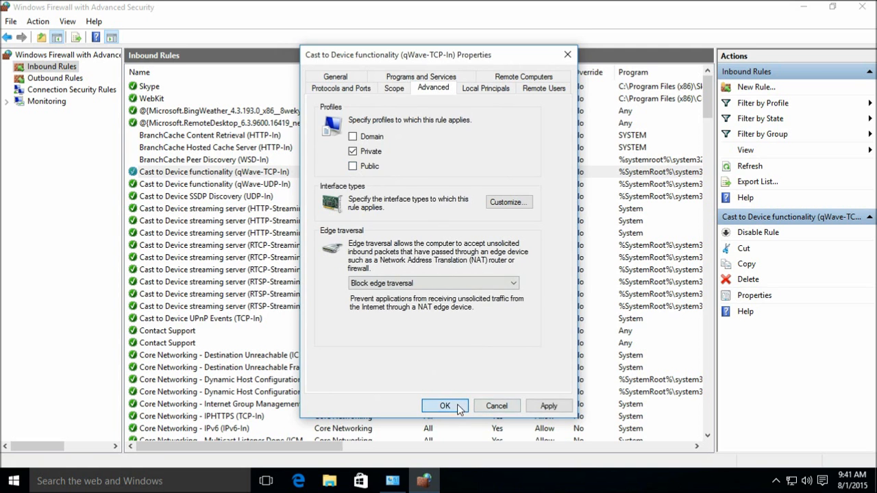
{"action": "left_click", "coordinate": [458, 408]}
- Limit the qWave-UDP-In rule to the Private profile only
{"action": "right_click", "coordinate": [396, 183]}
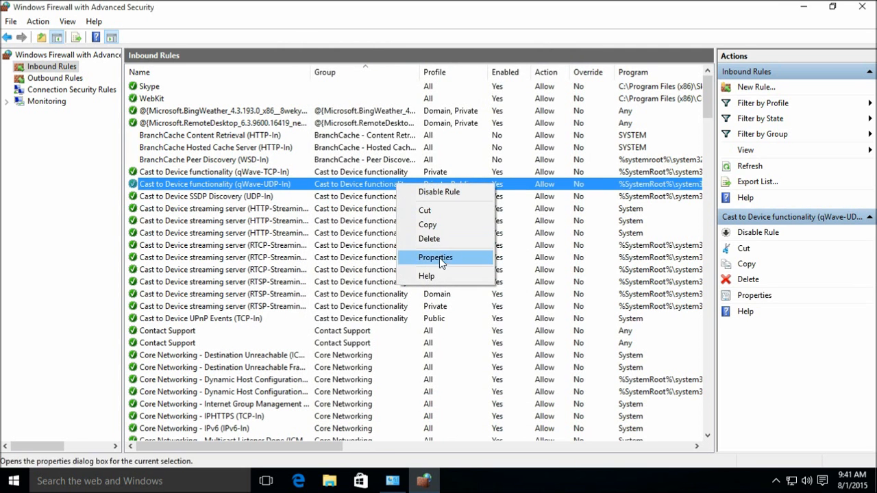
{"action": "left_click", "coordinate": [439, 258]}
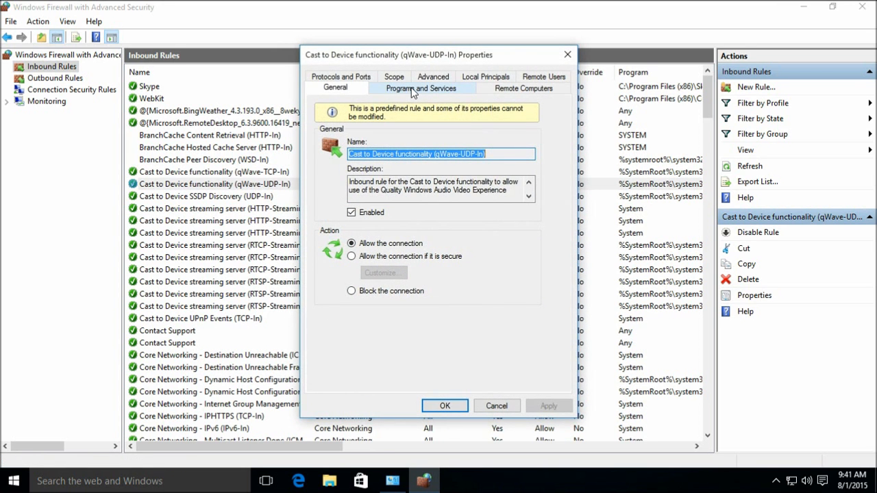
{"action": "left_click", "coordinate": [434, 76]}
{"action": "left_click", "coordinate": [353, 166]}
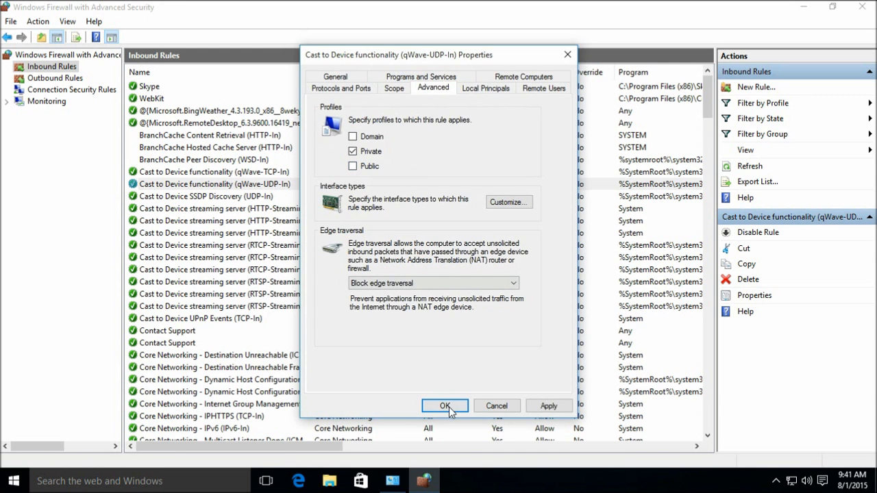
{"action": "left_click", "coordinate": [446, 407]}
- Try clearing Public from the SSDP Discovery rule, then cancel after the at-least-one-profile error
{"action": "left_click", "coordinate": [363, 197]}
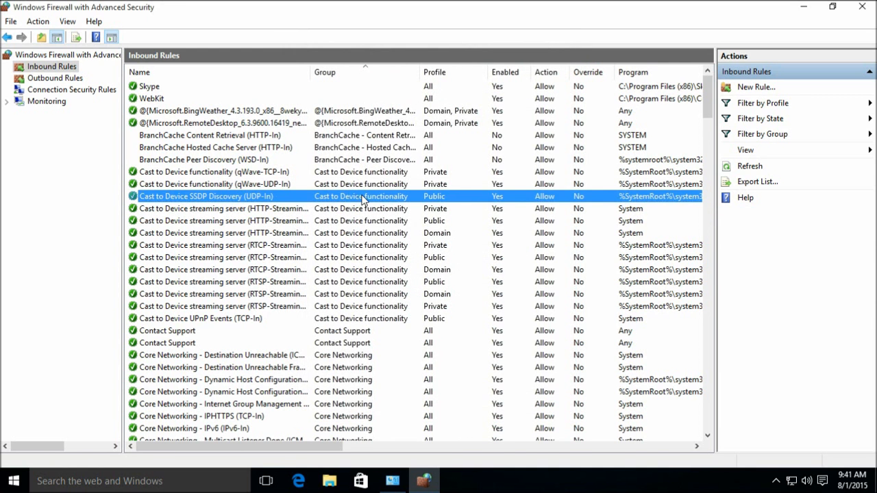
{"action": "right_click", "coordinate": [363, 198]}
{"action": "left_click", "coordinate": [406, 271]}
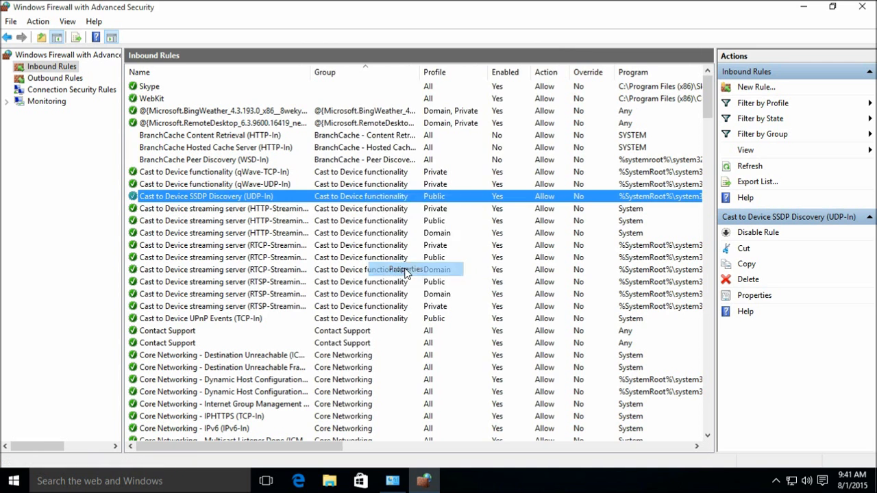
{"action": "left_click", "coordinate": [435, 74]}
{"action": "left_click", "coordinate": [363, 168]}
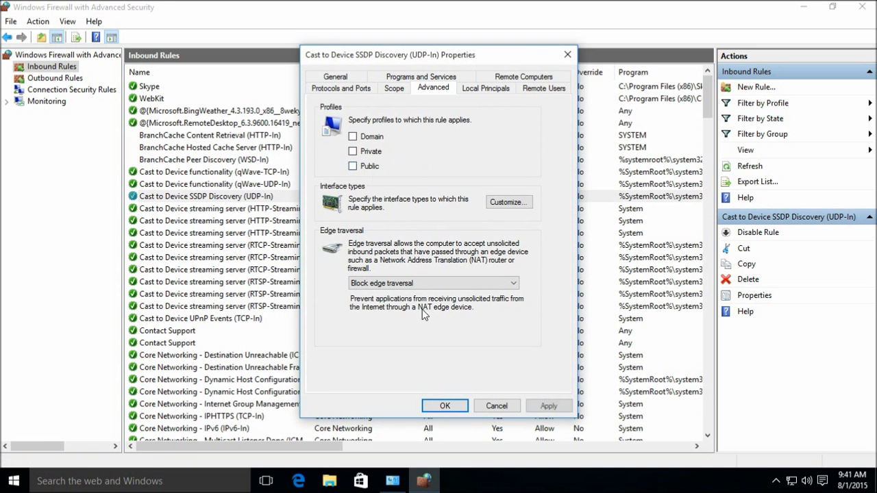
{"action": "left_click", "coordinate": [446, 405]}
{"action": "left_click", "coordinate": [503, 290]}
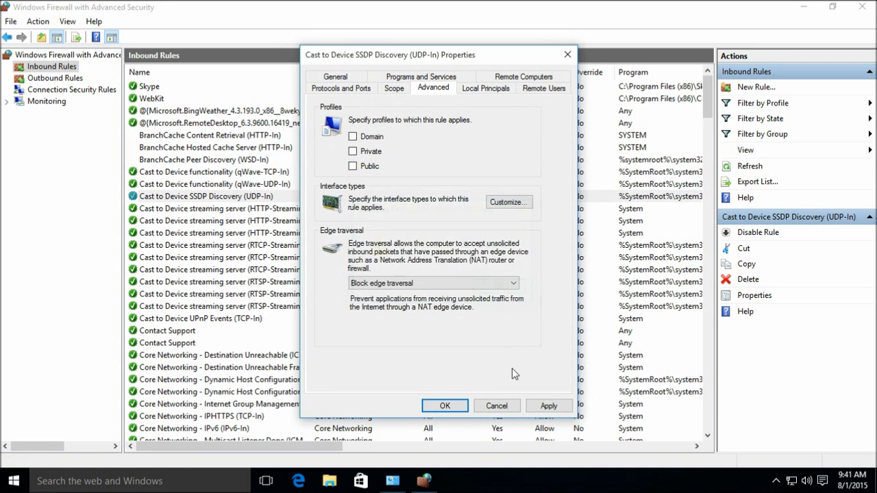
{"action": "left_click", "coordinate": [497, 405]}
- Disable the Cast to Device SSDP Discovery, HTTP-, RTCP-, RTSP-Streaming and UPnP Events rules
{"action": "right_click", "coordinate": [370, 195]}
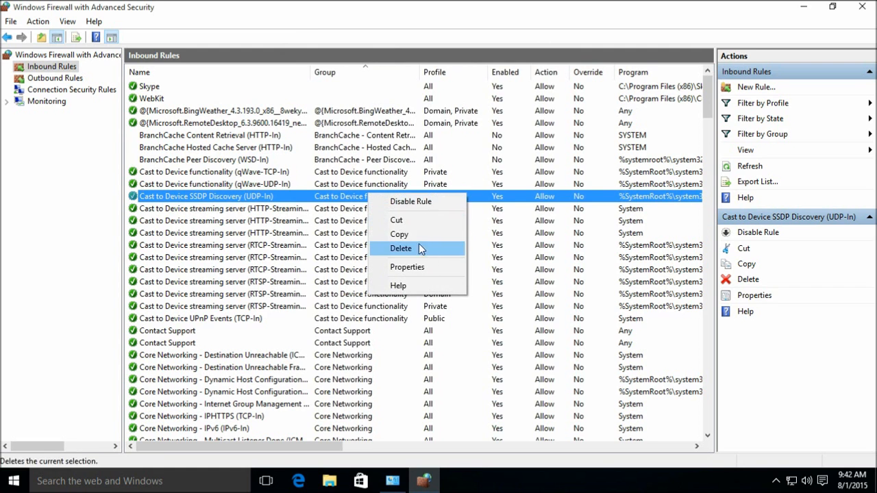
{"action": "left_click", "coordinate": [409, 202]}
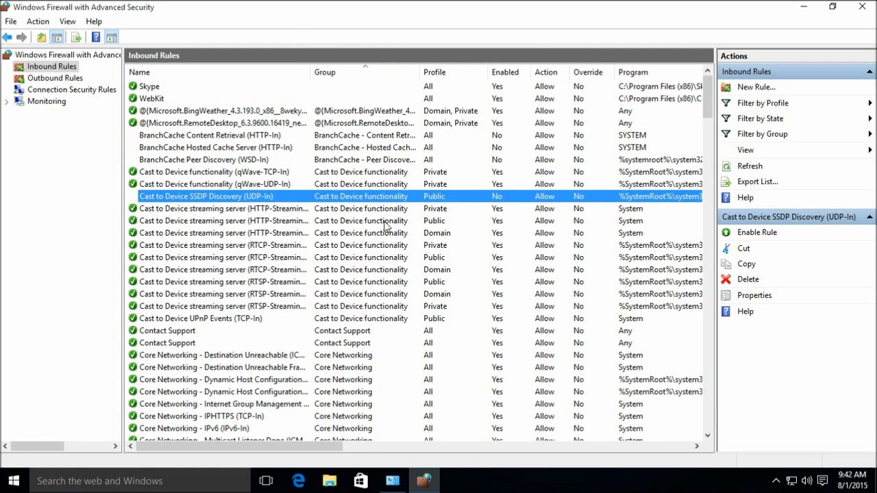
{"action": "right_click", "coordinate": [388, 224]}
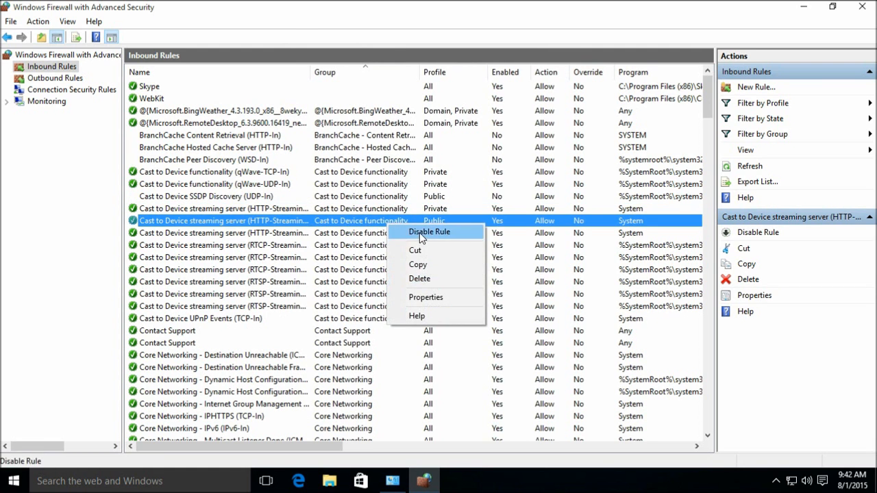
{"action": "left_click", "coordinate": [420, 234]}
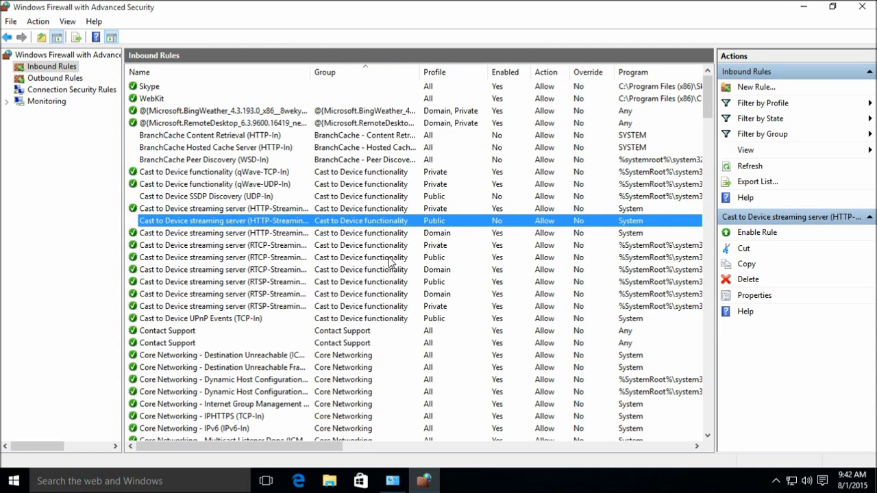
{"action": "right_click", "coordinate": [388, 259]}
{"action": "left_click", "coordinate": [429, 264]}
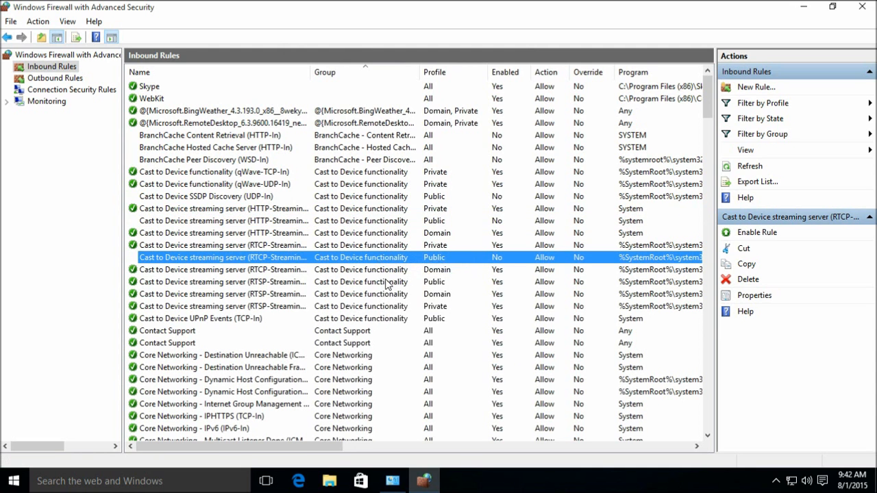
{"action": "right_click", "coordinate": [388, 284]}
{"action": "left_click", "coordinate": [426, 289]}
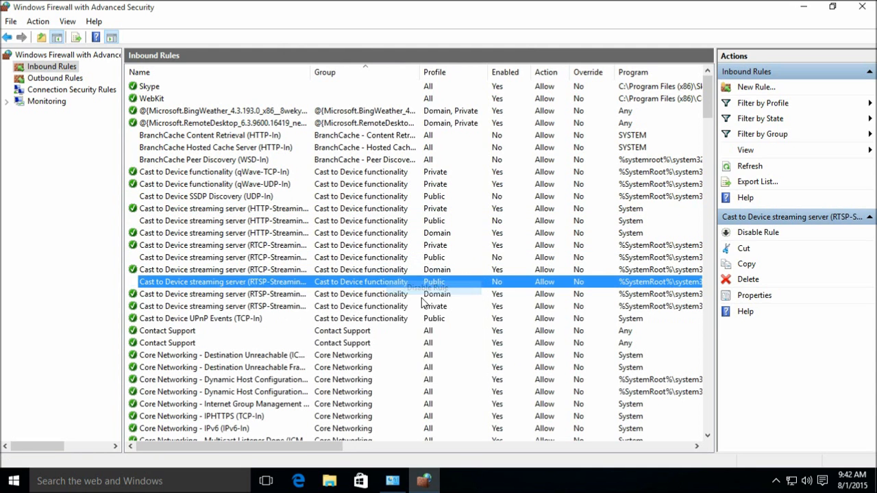
{"action": "right_click", "coordinate": [387, 318]}
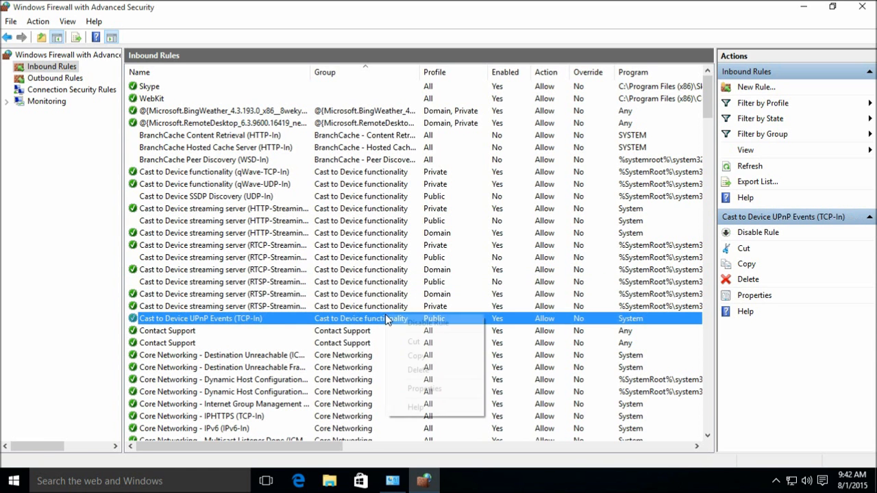
{"action": "left_click", "coordinate": [413, 324]}
- Widen the Name column and scroll down to the Delivery Optimization (TCP-In) rule
{"action": "scroll", "coordinate": [383, 325], "scroll_direction": "down", "scroll_amount": 4}
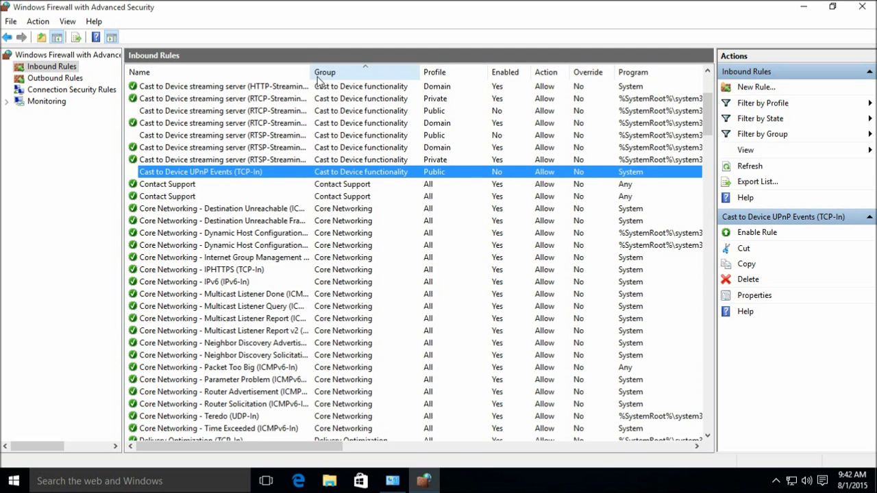
{"action": "left_click_drag", "start_coordinate": [312, 72], "coordinate": [341, 72]}
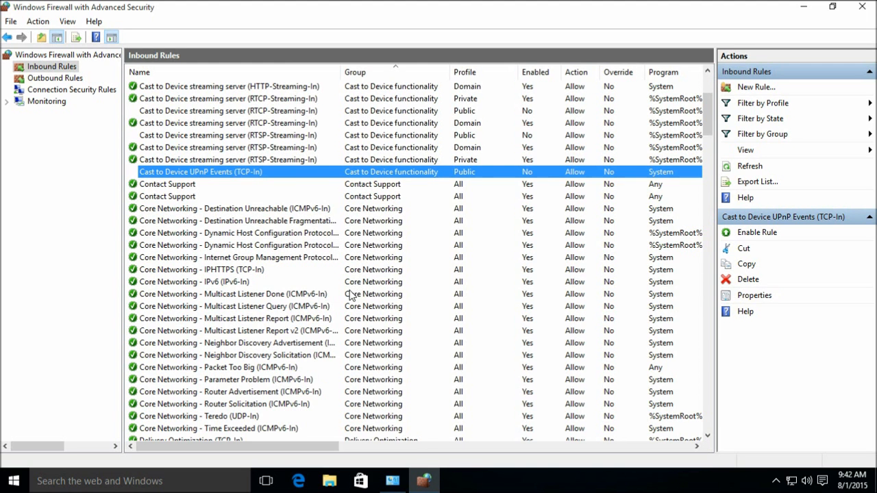
{"action": "scroll", "coordinate": [375, 291], "scroll_direction": "down", "scroll_amount": 2}
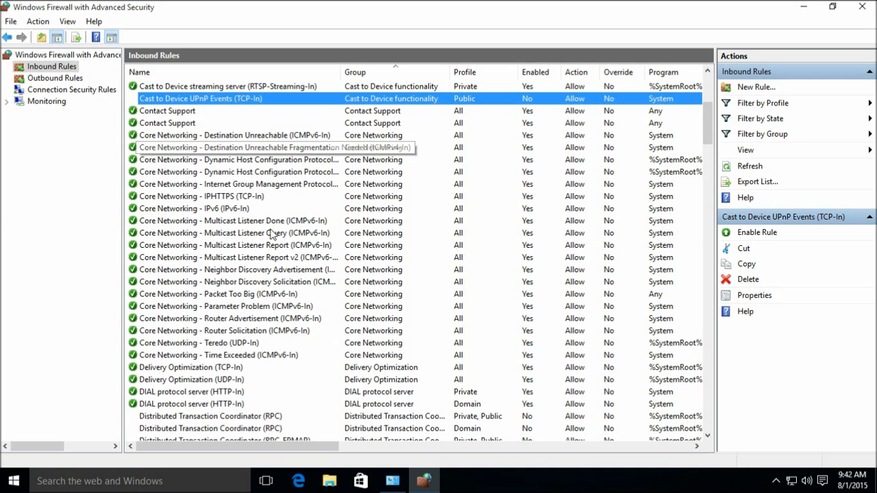
{"action": "scroll", "coordinate": [328, 254], "scroll_direction": "down", "scroll_amount": 2}
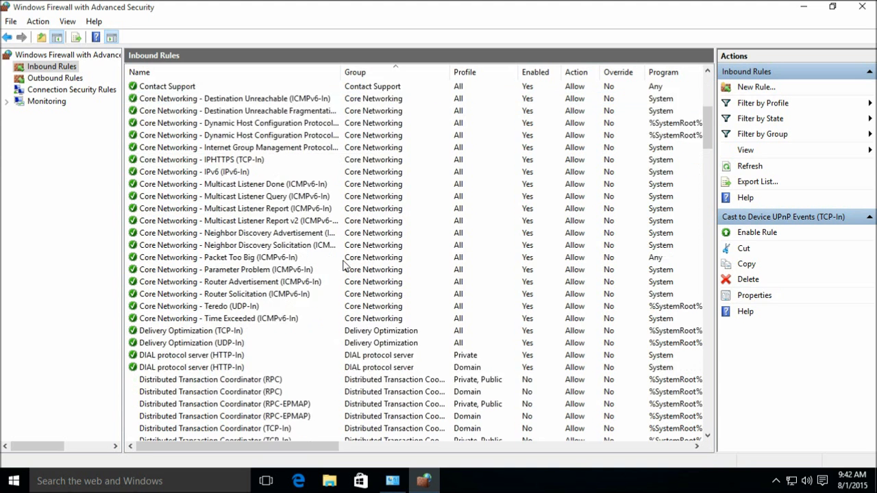
{"action": "scroll", "coordinate": [414, 322], "scroll_direction": "down", "scroll_amount": 1}
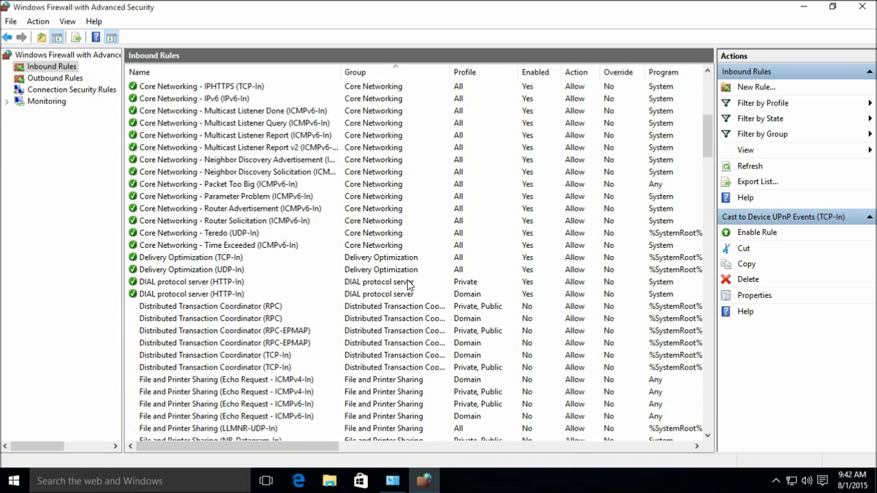
{"action": "left_click", "coordinate": [397, 260]}
{"action": "mouse_move", "coordinate": [322, 447]}
{"action": "left_mouse_down"}
{"action": "mouse_move", "coordinate": [415, 449]}
{"action": "mouse_move", "coordinate": [317, 449]}
{"action": "left_mouse_up"}
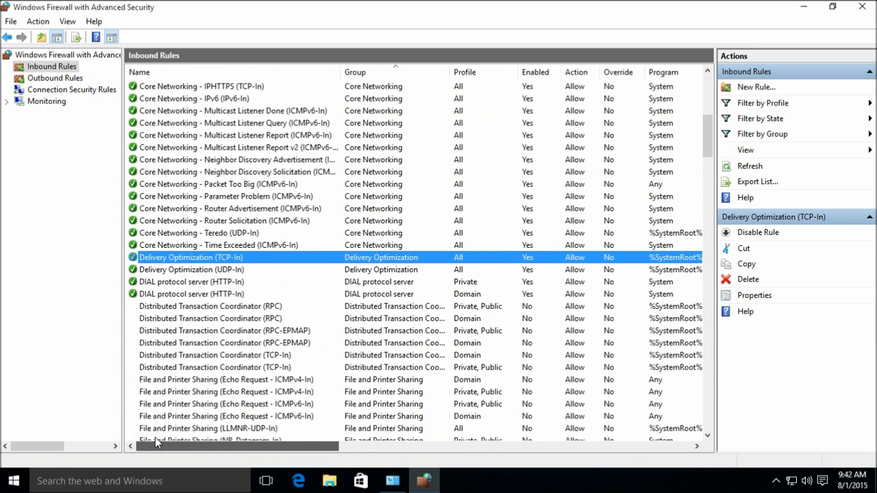
{"action": "right_click", "coordinate": [297, 263]}
{"action": "left_click", "coordinate": [336, 332]}
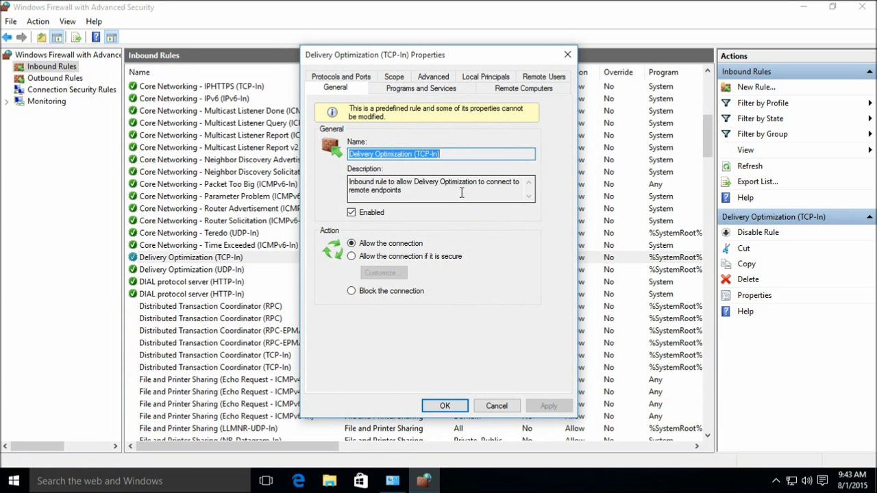
{"action": "left_click", "coordinate": [497, 406]}
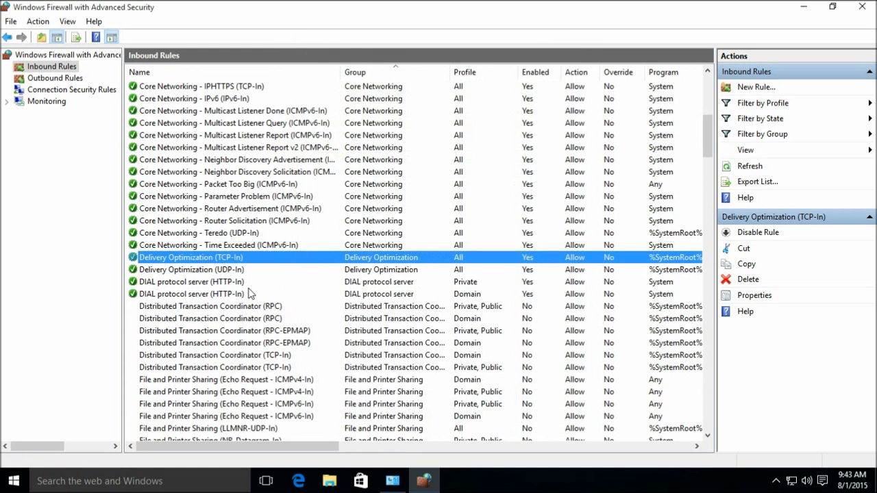
{"action": "left_click", "coordinate": [402, 271]}
{"action": "scroll", "coordinate": [401, 270], "scroll_direction": "down", "scroll_amount": 2}
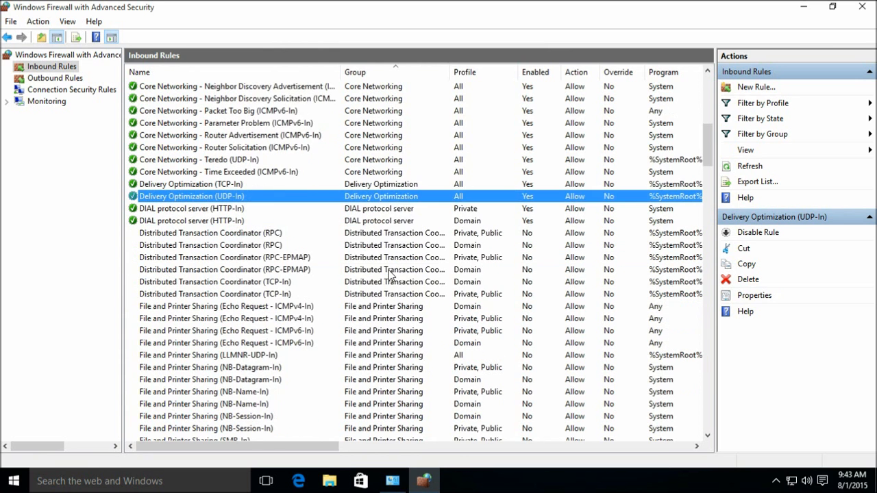
{"action": "scroll", "coordinate": [396, 269], "scroll_direction": "down", "scroll_amount": 5}
{"action": "scroll", "coordinate": [370, 240], "scroll_direction": "up", "scroll_amount": 2}
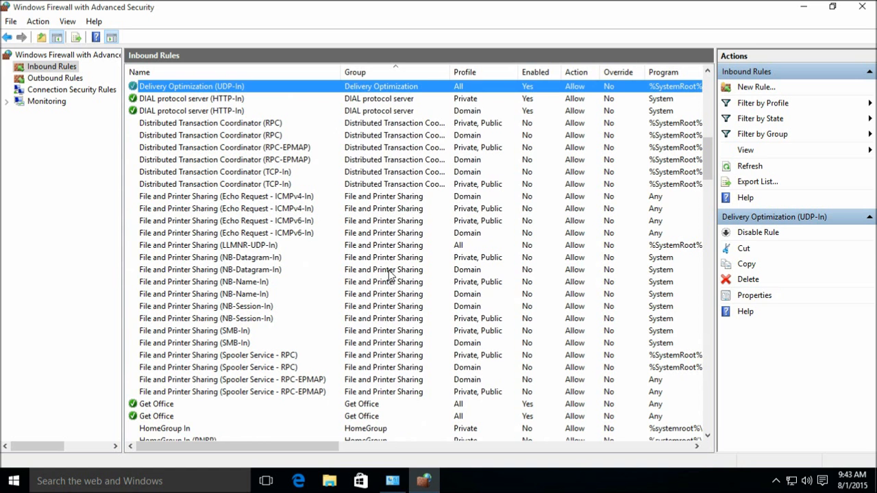
{"action": "scroll", "coordinate": [422, 301], "scroll_direction": "down", "scroll_amount": 4}
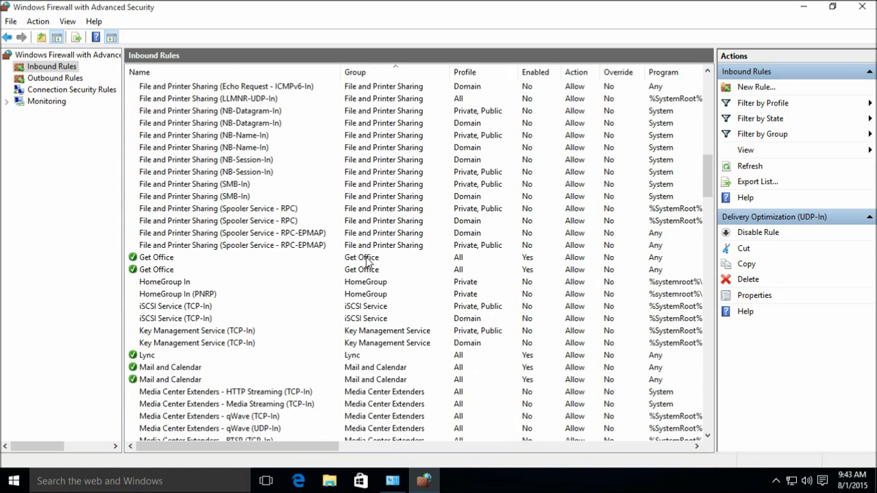
- Select both Get Office inbound rules together and disable them, leaving Lync enabled
{"action": "left_click", "coordinate": [21, 486]}
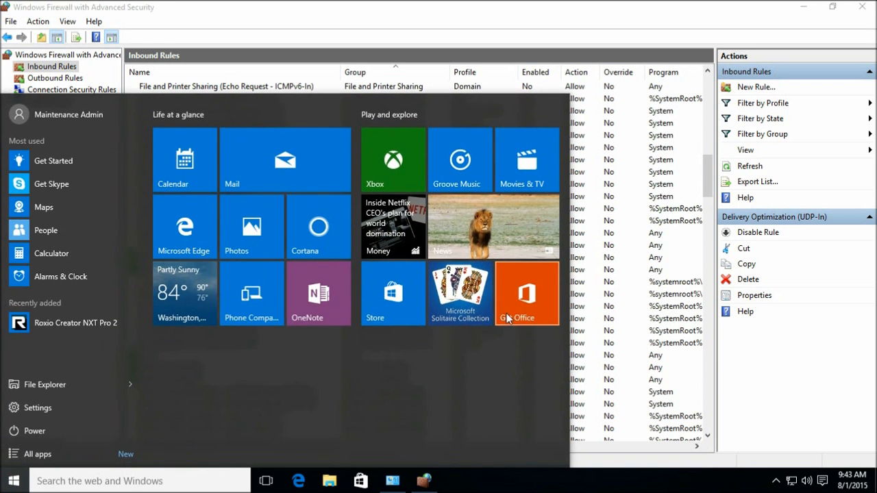
{"action": "left_click", "coordinate": [614, 274]}
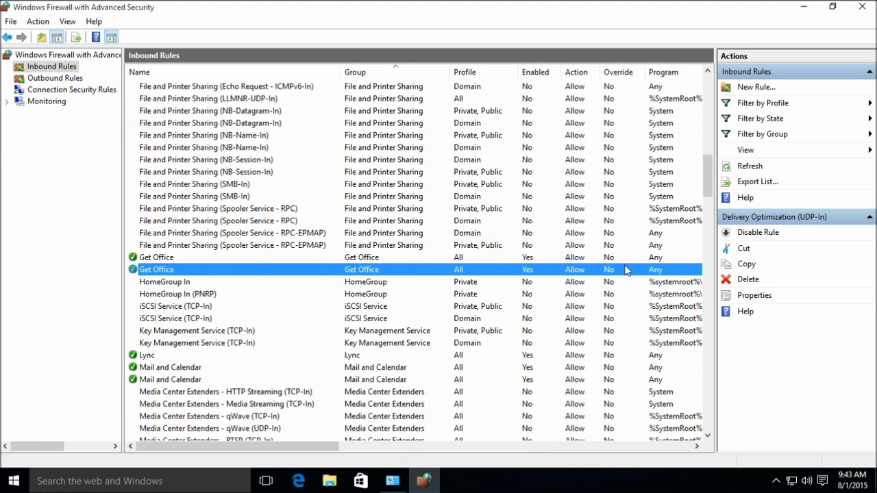
{"action": "left_click", "coordinate": [387, 257], "text": "ctrl"}
{"action": "right_click", "coordinate": [371, 258]}
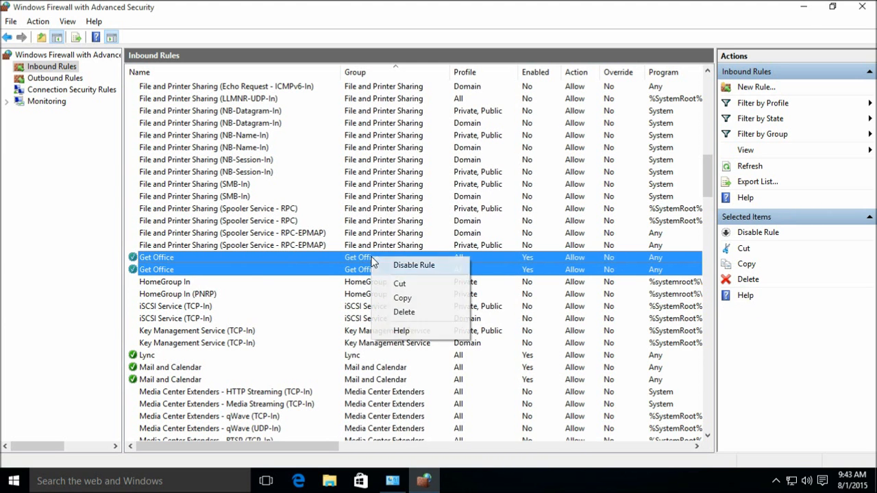
{"action": "left_click", "coordinate": [414, 265]}
{"action": "scroll", "coordinate": [415, 262], "scroll_direction": "down", "scroll_amount": 2}
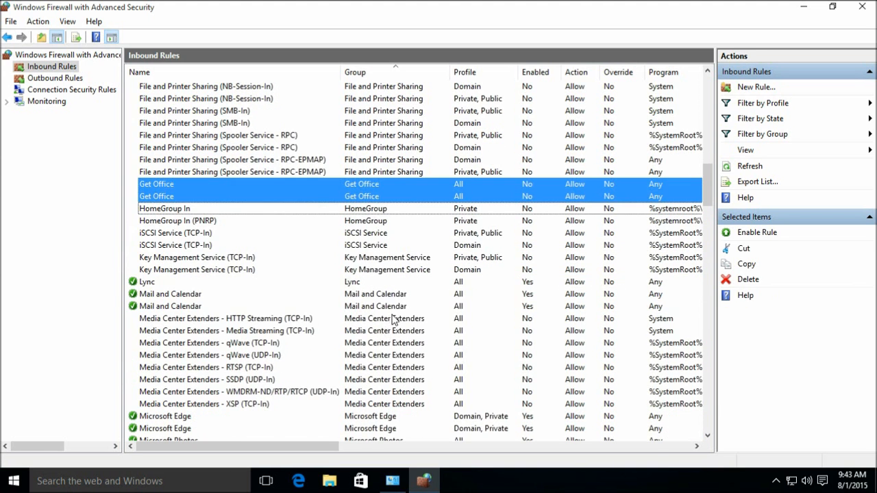
{"action": "left_click", "coordinate": [379, 281]}
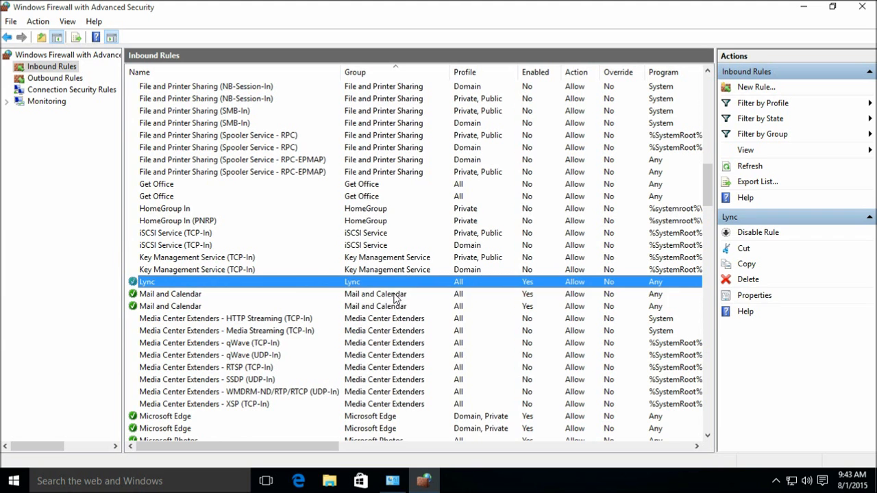
- Restrict the first Microsoft Photos rule to Domain and Private by removing Public
{"action": "left_click", "coordinate": [397, 296]}
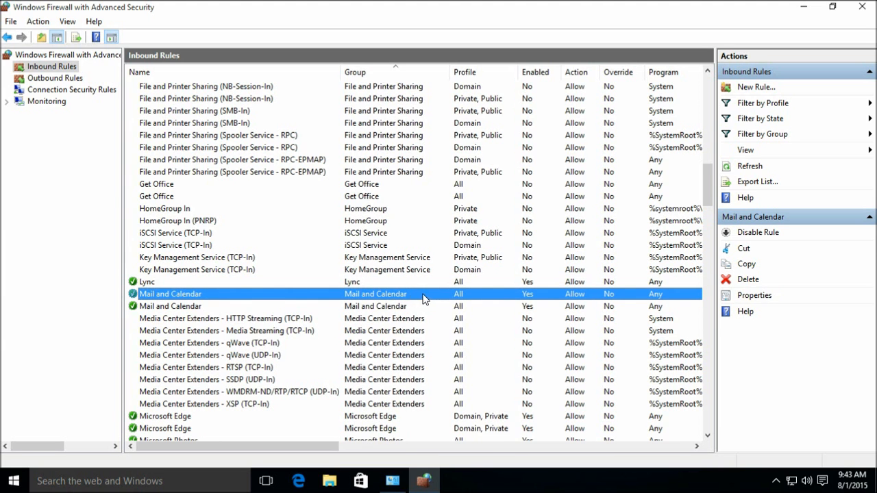
{"action": "scroll", "coordinate": [413, 302], "scroll_direction": "down", "scroll_amount": 3}
{"action": "scroll", "coordinate": [411, 247], "scroll_direction": "down", "scroll_amount": 2}
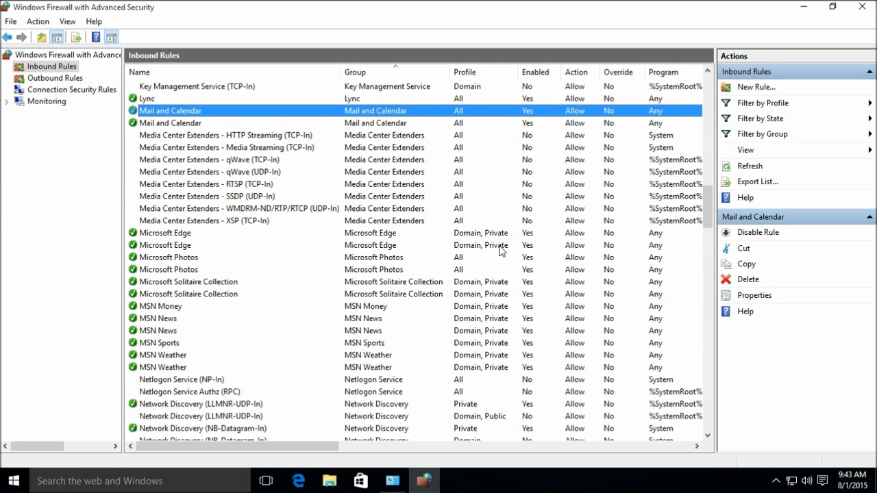
{"action": "left_click", "coordinate": [407, 258]}
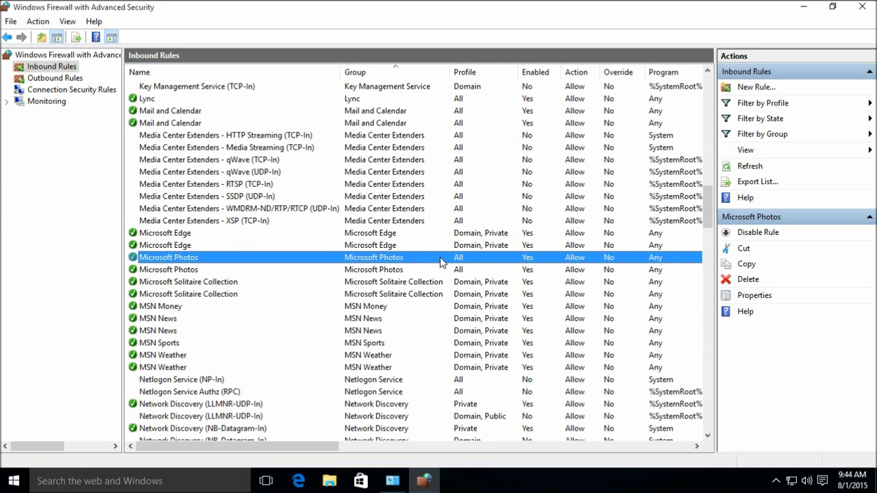
{"action": "right_click", "coordinate": [407, 266]}
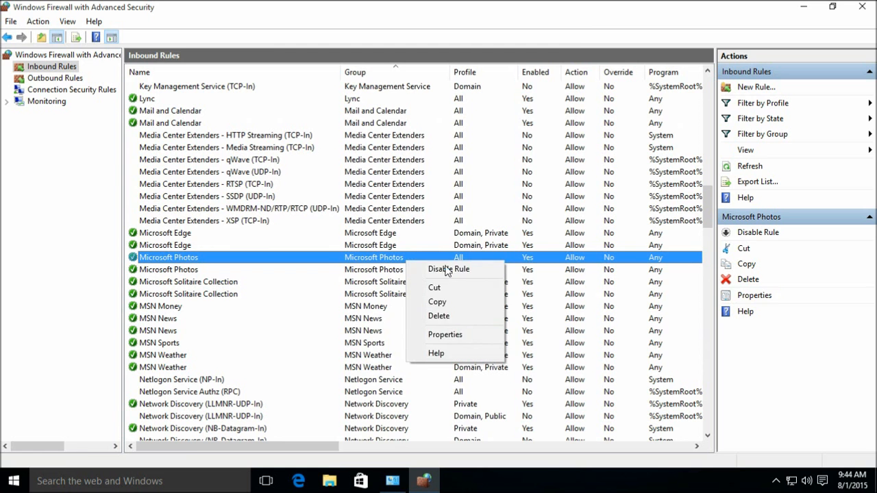
{"action": "left_click", "coordinate": [456, 335]}
{"action": "left_click", "coordinate": [433, 77]}
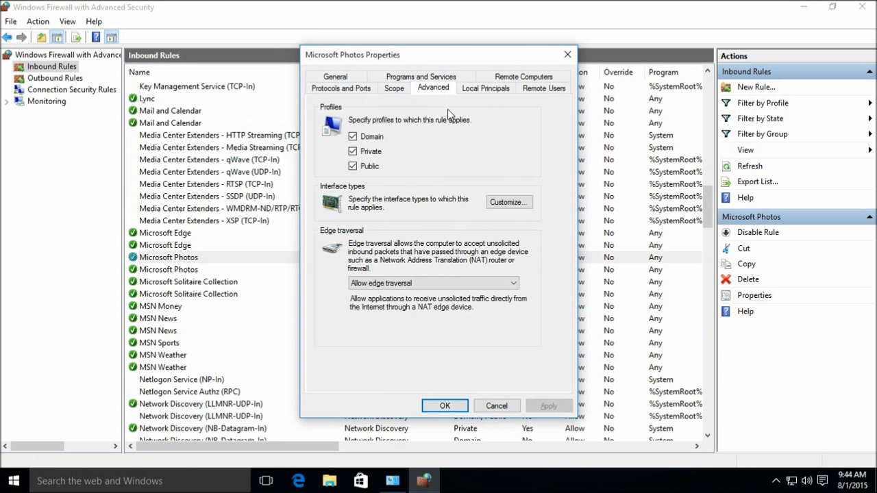
{"action": "left_click", "coordinate": [364, 167]}
{"action": "left_click", "coordinate": [444, 407]}
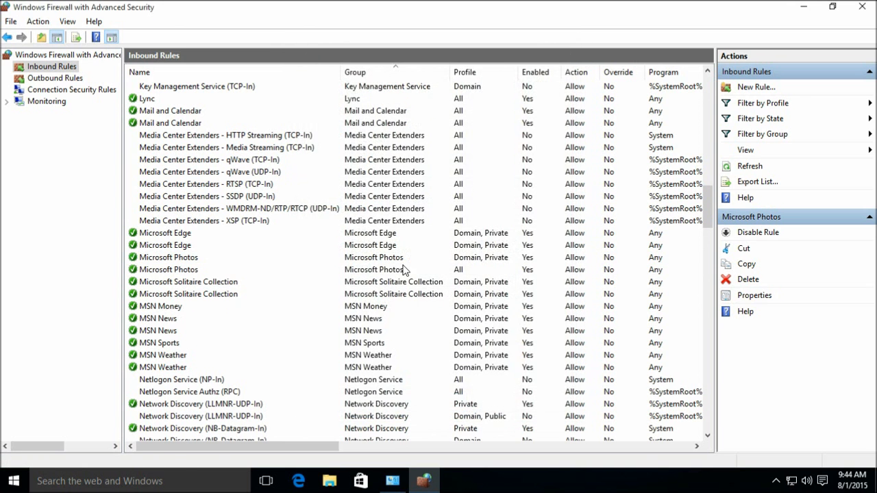
- Restrict the second Microsoft Photos rule to Domain and Private as well
{"action": "right_click", "coordinate": [391, 268]}
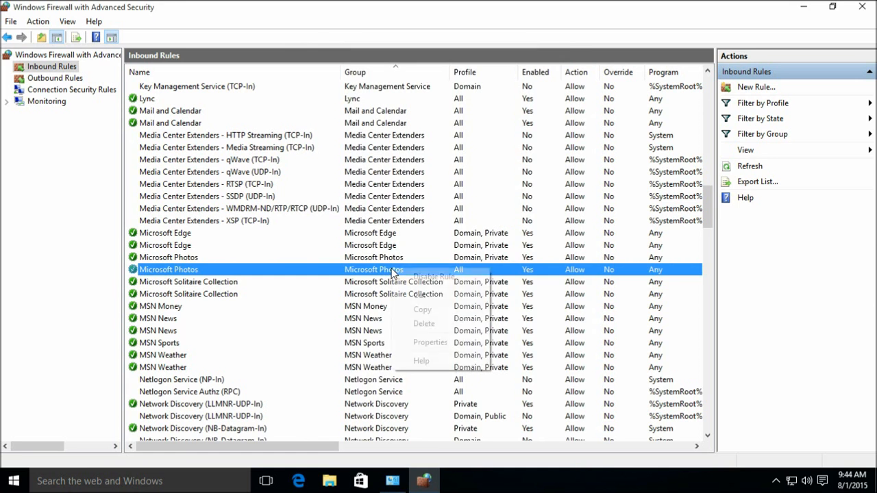
{"action": "left_click", "coordinate": [438, 346]}
{"action": "left_click", "coordinate": [433, 76]}
{"action": "left_click", "coordinate": [352, 166]}
{"action": "left_click", "coordinate": [445, 406]}
{"action": "scroll", "coordinate": [398, 272], "scroll_direction": "down", "scroll_amount": 1}
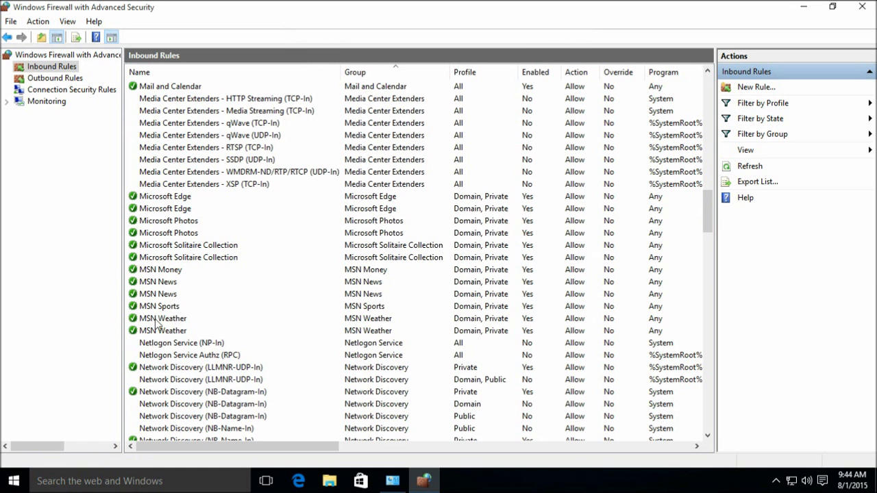
{"action": "scroll", "coordinate": [429, 330], "scroll_direction": "down", "scroll_amount": 3}
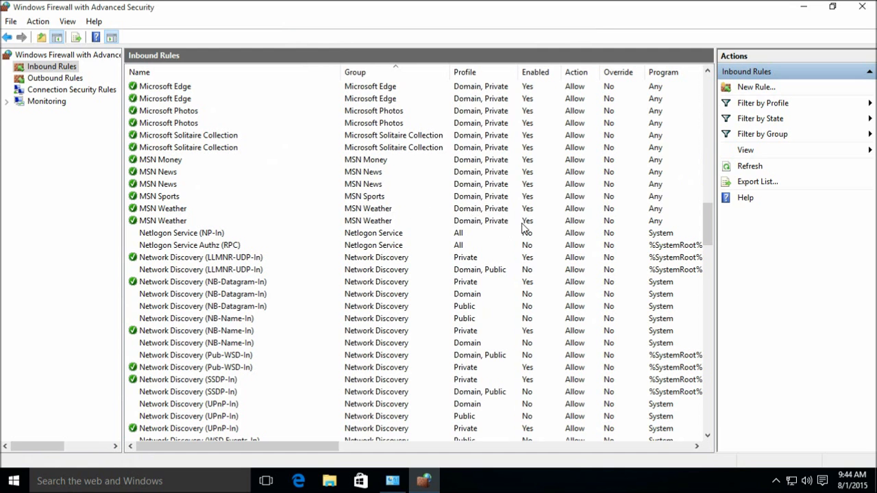
{"action": "scroll", "coordinate": [372, 259], "scroll_direction": "down", "scroll_amount": 1}
{"action": "left_click", "coordinate": [353, 248]}
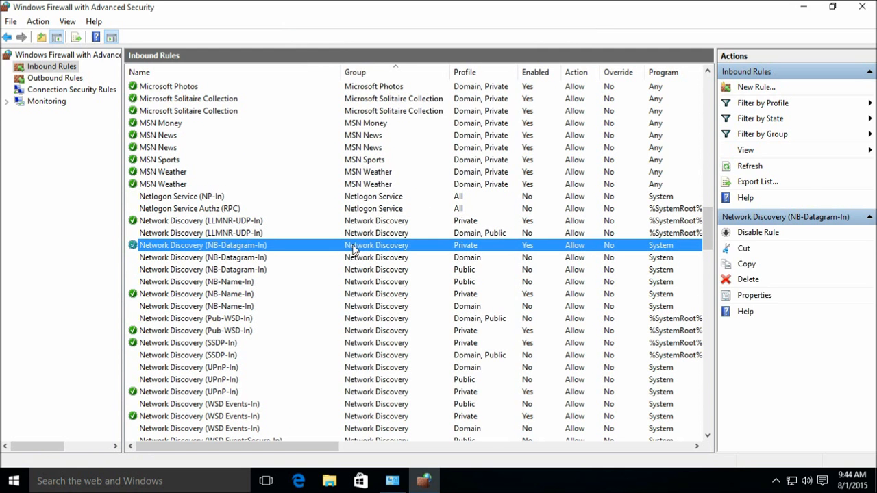
{"action": "left_click", "coordinate": [378, 294]}
{"action": "scroll", "coordinate": [346, 309], "scroll_direction": "down", "scroll_amount": 1}
{"action": "left_click", "coordinate": [405, 295]}
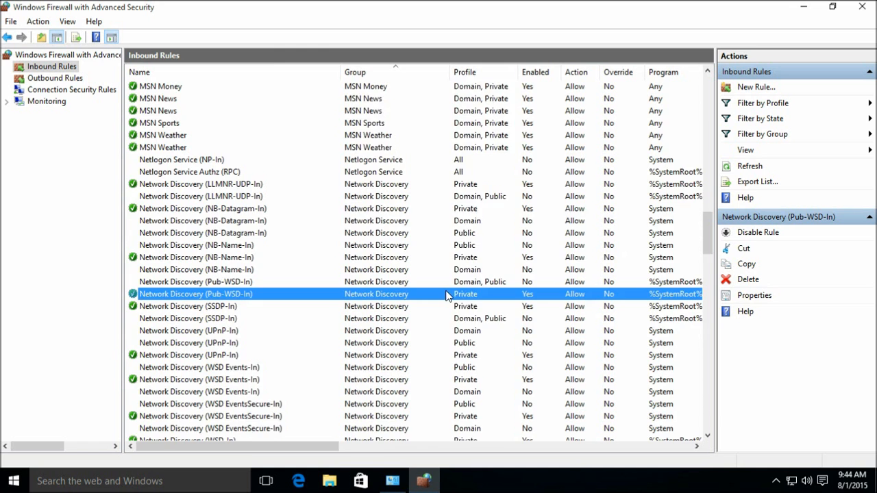
{"action": "scroll", "coordinate": [446, 294], "scroll_direction": "down", "scroll_amount": 2}
{"action": "left_click", "coordinate": [409, 281]}
{"action": "scroll", "coordinate": [413, 278], "scroll_direction": "down", "scroll_amount": 1}
{"action": "left_click", "coordinate": [414, 272]}
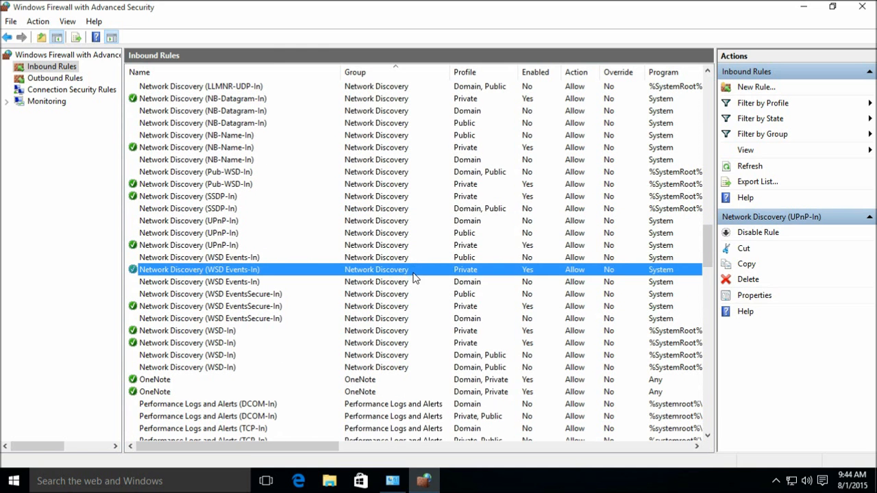
{"action": "left_click", "coordinate": [373, 307]}
{"action": "scroll", "coordinate": [363, 281], "scroll_direction": "down", "scroll_amount": 2}
{"action": "left_click", "coordinate": [374, 261]}
{"action": "left_click", "coordinate": [409, 269]}
{"action": "scroll", "coordinate": [349, 277], "scroll_direction": "down", "scroll_amount": 1}
{"action": "left_click", "coordinate": [364, 272]}
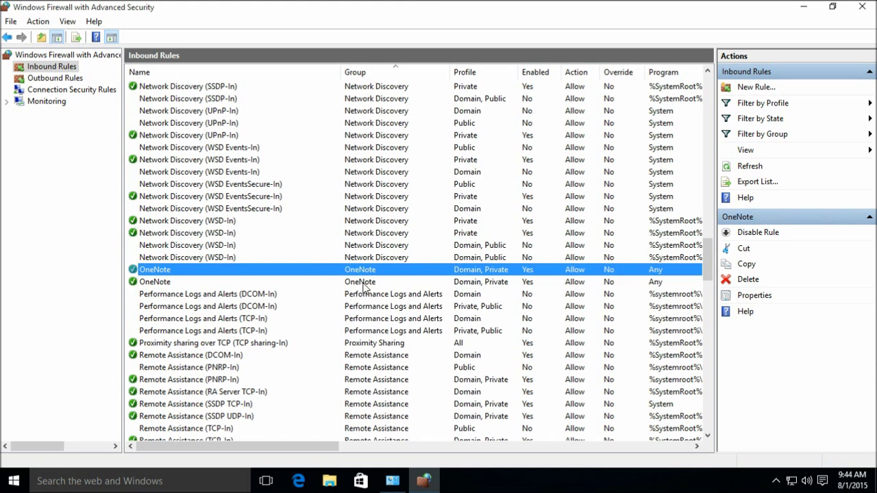
{"action": "left_click", "coordinate": [364, 284]}
{"action": "scroll", "coordinate": [445, 286], "scroll_direction": "down", "scroll_amount": 2}
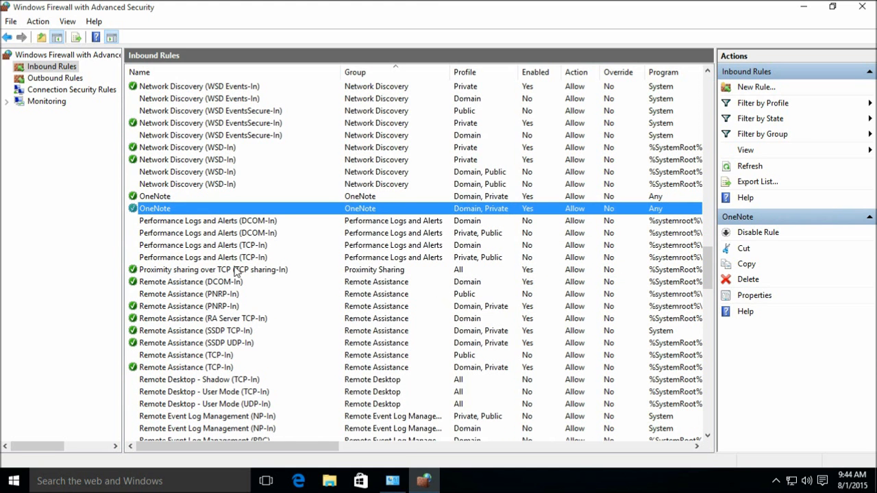
{"action": "left_click_drag", "start_coordinate": [305, 447], "coordinate": [390, 455]}
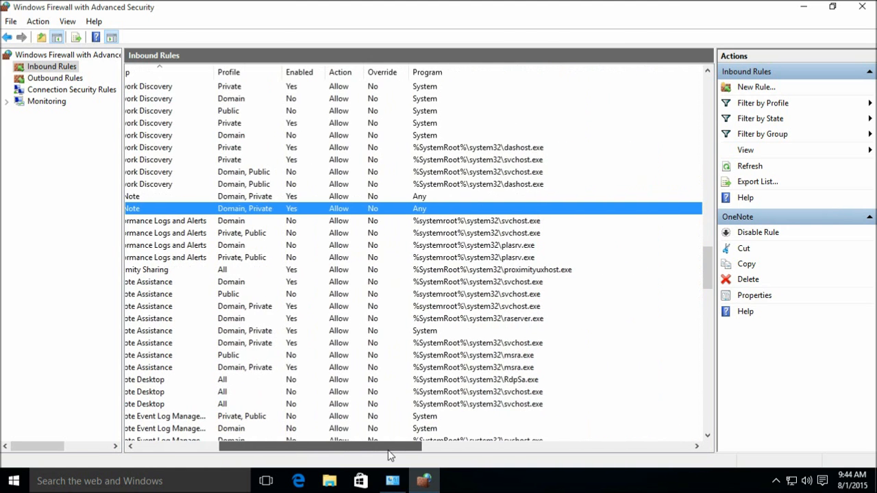
- Remove the Public profile from the Proximity sharing over TCP rule, then scroll to the Search rules
{"action": "right_click", "coordinate": [466, 271]}
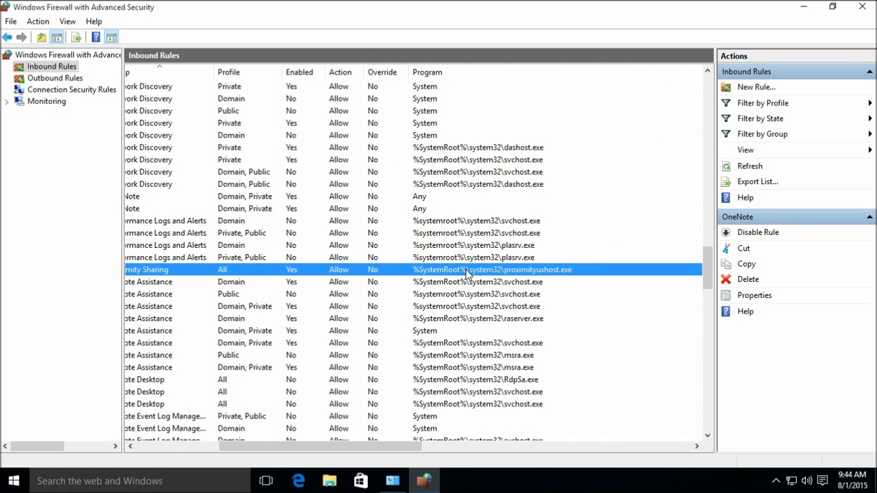
{"action": "left_click", "coordinate": [510, 342]}
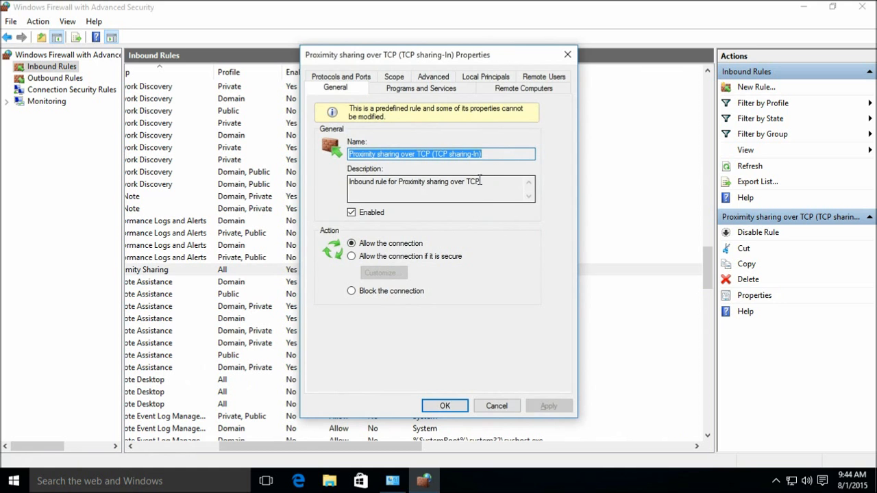
{"action": "key", "text": "Escape"}
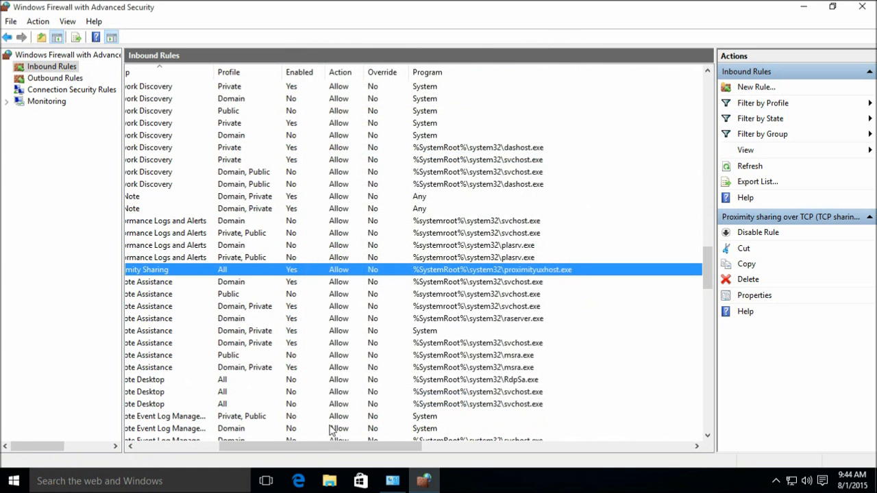
{"action": "left_click_drag", "start_coordinate": [344, 450], "coordinate": [172, 454]}
{"action": "right_click", "coordinate": [406, 270]}
{"action": "left_click", "coordinate": [446, 340]}
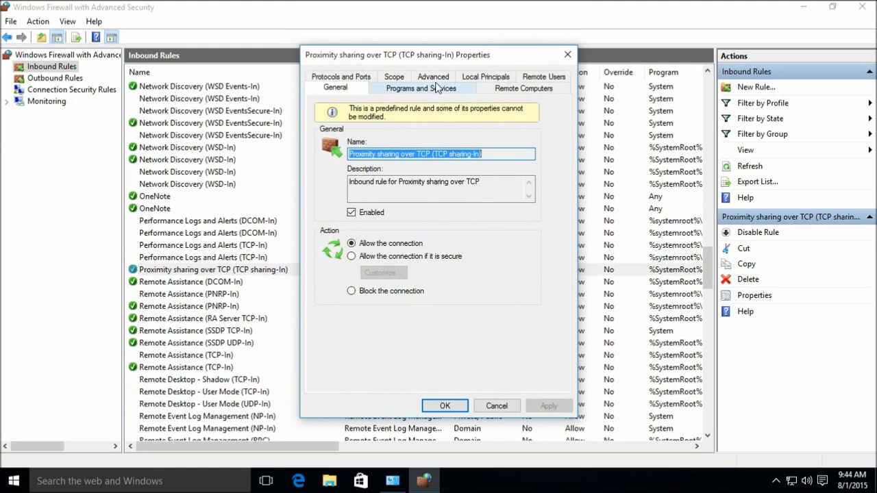
{"action": "left_click", "coordinate": [436, 81]}
{"action": "left_click", "coordinate": [352, 166]}
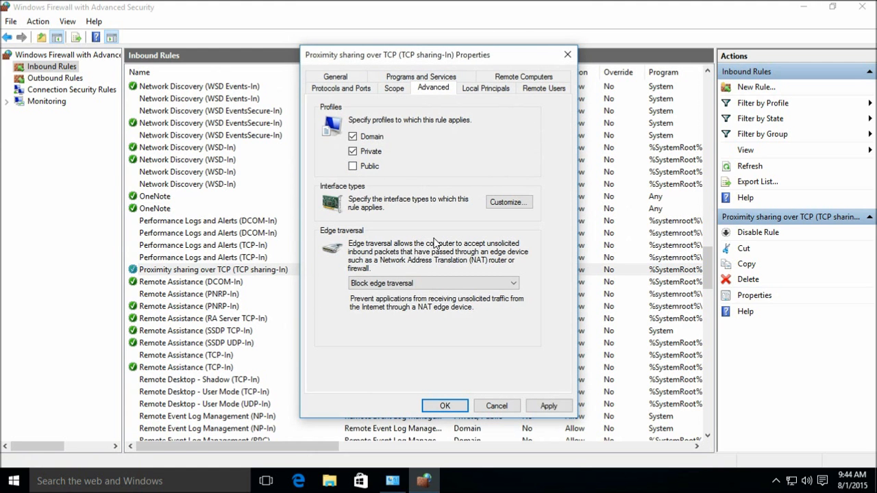
{"action": "left_click", "coordinate": [445, 408]}
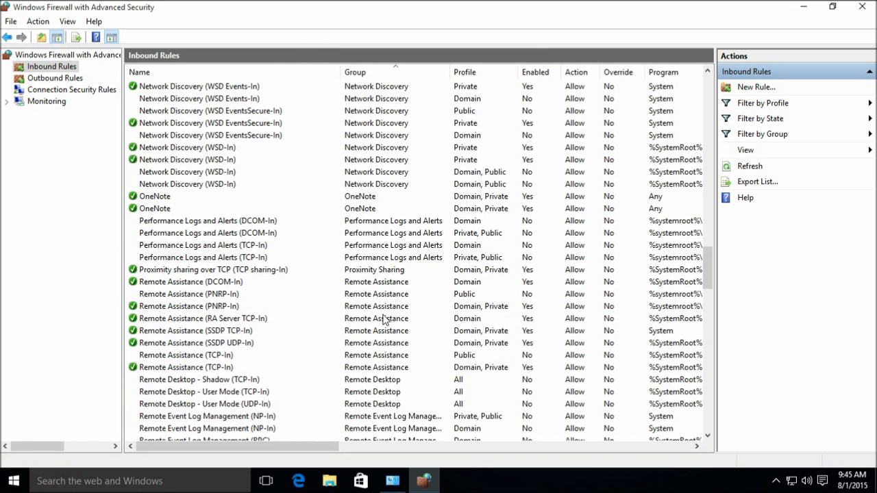
{"action": "scroll", "coordinate": [398, 333], "scroll_direction": "down", "scroll_amount": 4}
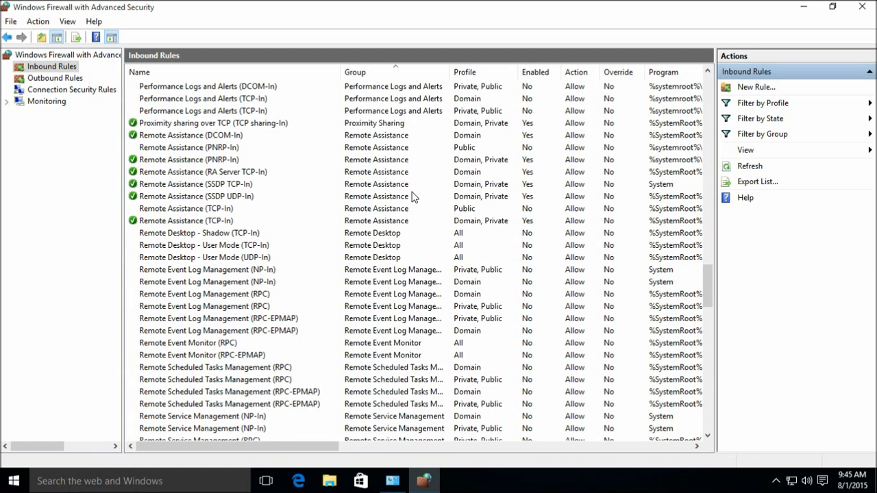
{"action": "scroll", "coordinate": [432, 233], "scroll_direction": "down", "scroll_amount": 2}
{"action": "scroll", "coordinate": [416, 213], "scroll_direction": "down", "scroll_amount": 3}
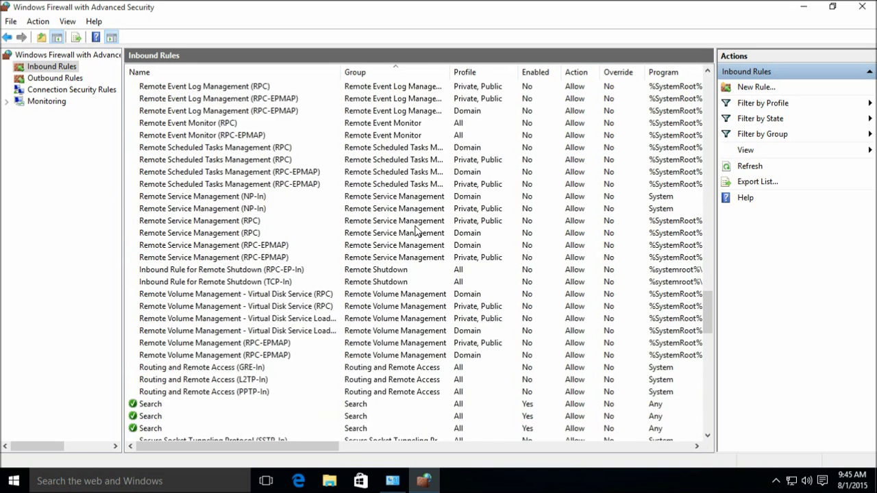
{"action": "scroll", "coordinate": [420, 155], "scroll_direction": "down", "scroll_amount": 3}
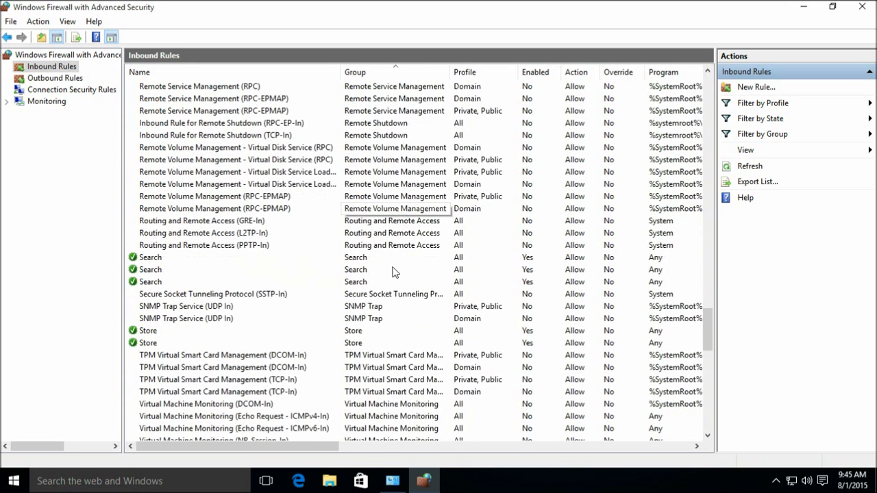
- Check a Search rule's profiles, then select and disable all three Search rules
{"action": "left_click", "coordinate": [388, 261]}
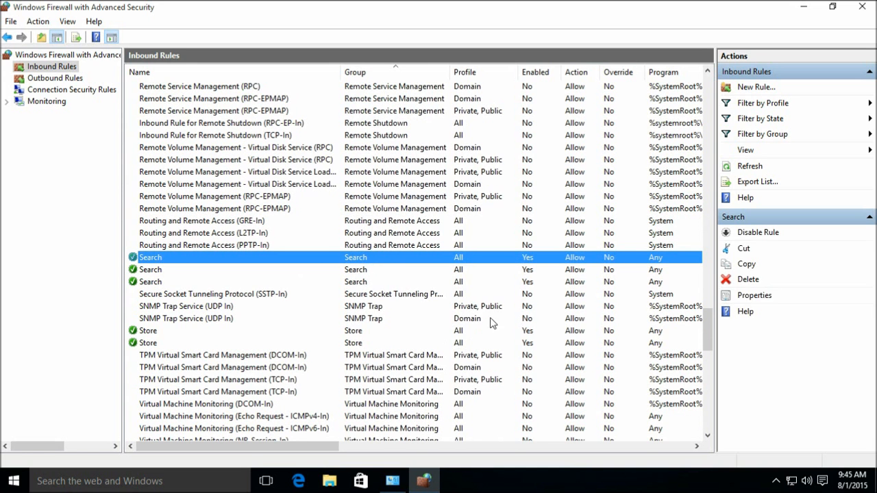
{"action": "left_click_drag", "start_coordinate": [274, 449], "coordinate": [201, 451]}
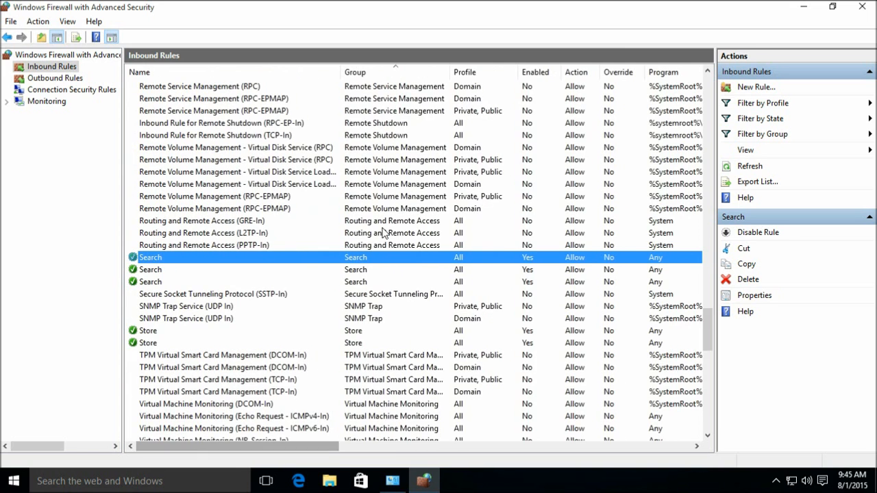
{"action": "right_click", "coordinate": [374, 262]}
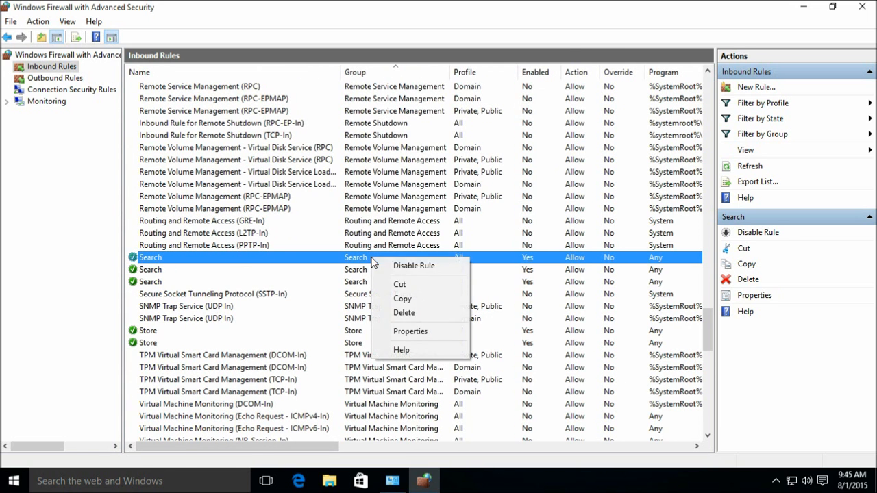
{"action": "left_click", "coordinate": [419, 331]}
{"action": "left_click", "coordinate": [434, 78]}
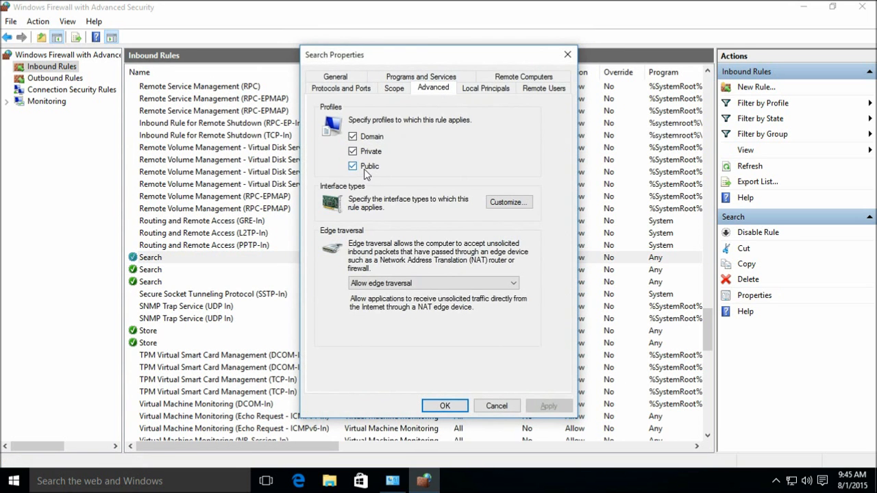
{"action": "left_click", "coordinate": [498, 406]}
{"action": "left_click", "coordinate": [382, 281], "text": "shift"}
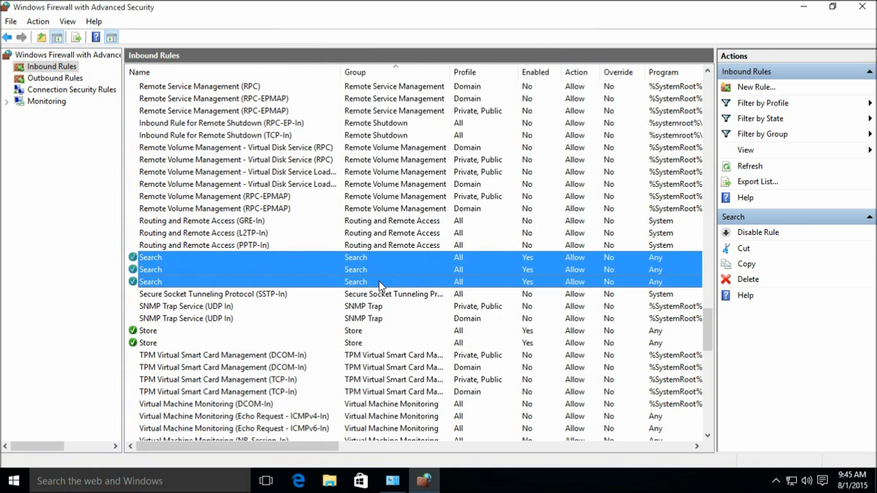
{"action": "right_click", "coordinate": [380, 282]}
{"action": "left_click", "coordinate": [425, 289]}
- Select both Store inbound rules and disable them
{"action": "scroll", "coordinate": [386, 281], "scroll_direction": "down", "scroll_amount": 2}
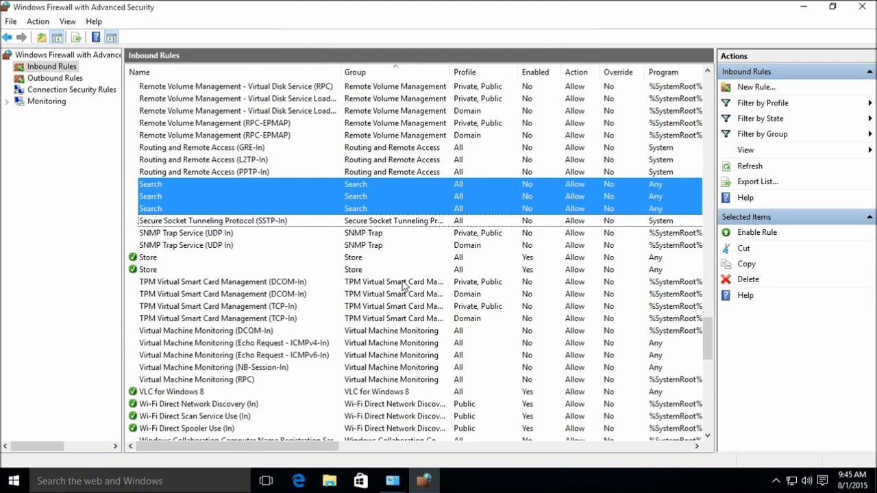
{"action": "left_click", "coordinate": [378, 258]}
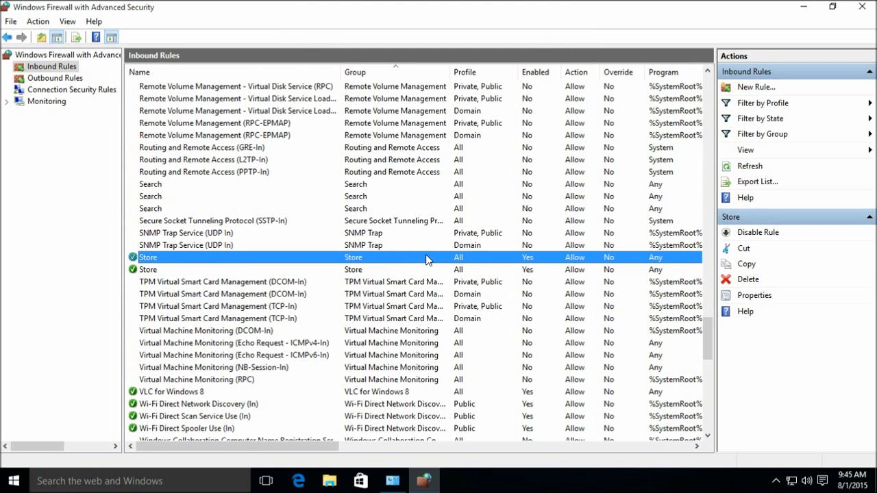
{"action": "left_click", "coordinate": [385, 269], "text": "shift"}
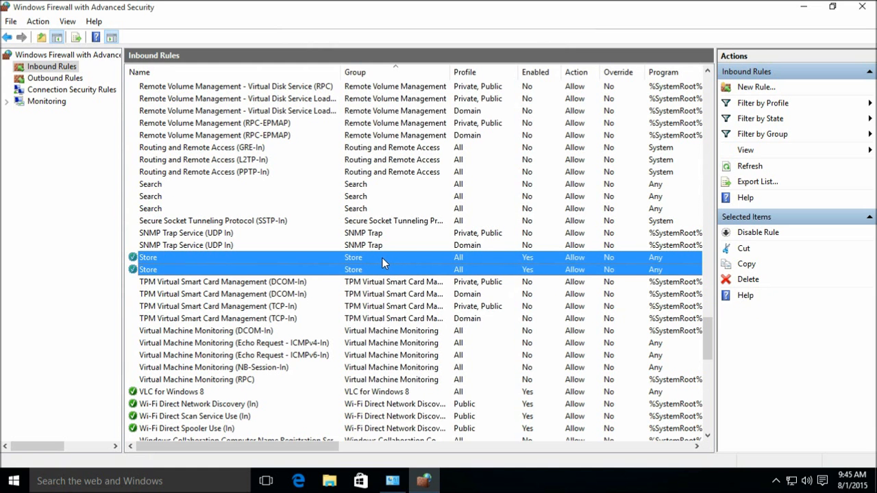
{"action": "right_click", "coordinate": [382, 258]}
{"action": "left_click", "coordinate": [420, 268]}
- Limit the VLC for Windows 8 rule to the Domain and Private profiles
{"action": "scroll", "coordinate": [397, 304], "scroll_direction": "down", "scroll_amount": 2}
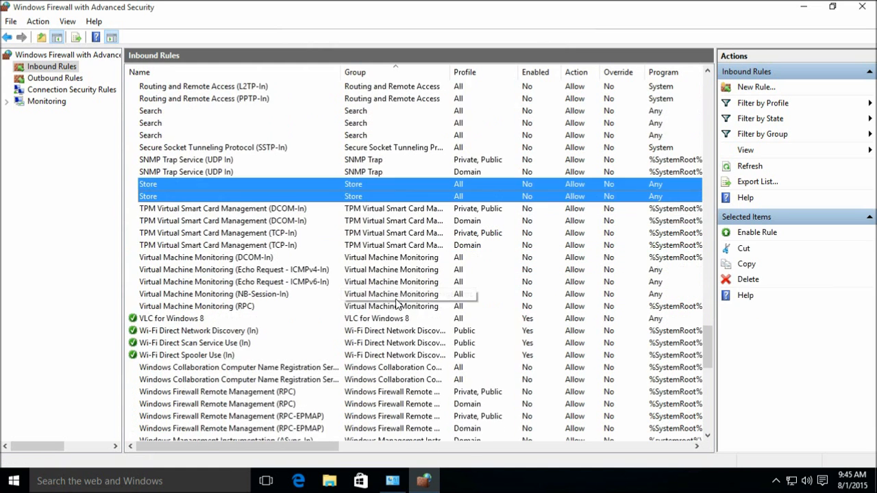
{"action": "scroll", "coordinate": [397, 304], "scroll_direction": "down", "scroll_amount": 2}
{"action": "left_click", "coordinate": [388, 246]}
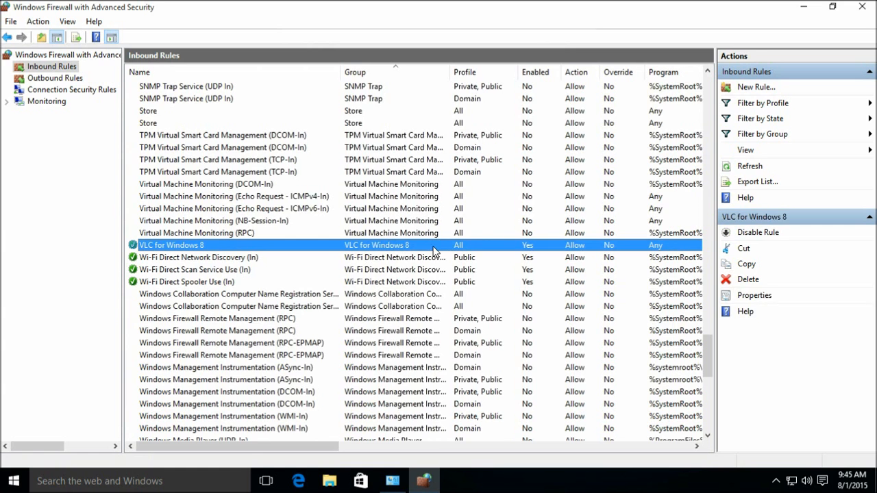
{"action": "right_click", "coordinate": [416, 247]}
{"action": "left_click", "coordinate": [481, 324]}
{"action": "left_click", "coordinate": [433, 77]}
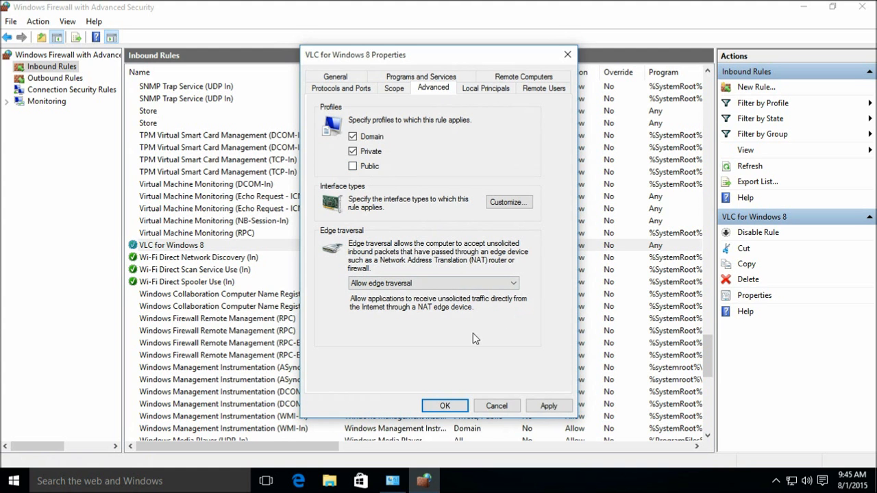
{"action": "left_click", "coordinate": [446, 407]}
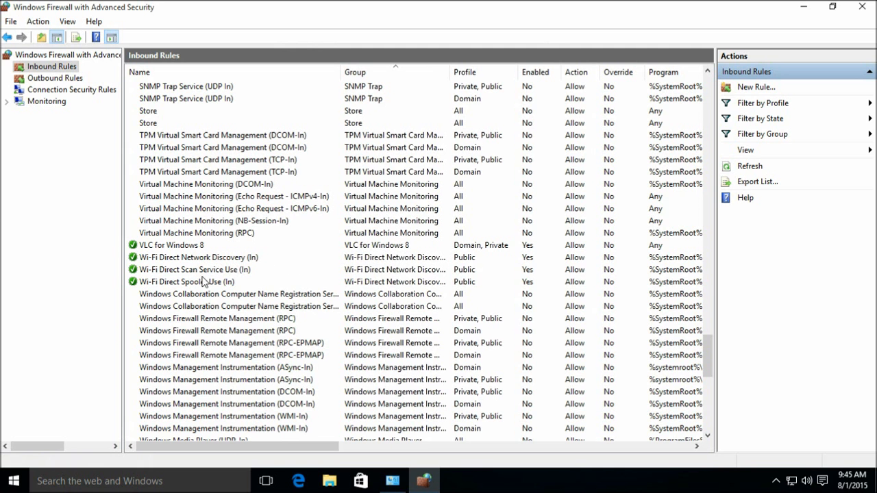
- Scroll the inbound rules list and briefly browse the Start menu's full app list
{"action": "left_click_drag", "start_coordinate": [312, 451], "coordinate": [215, 439]}
{"action": "scroll", "coordinate": [473, 284], "scroll_direction": "down", "scroll_amount": 15}
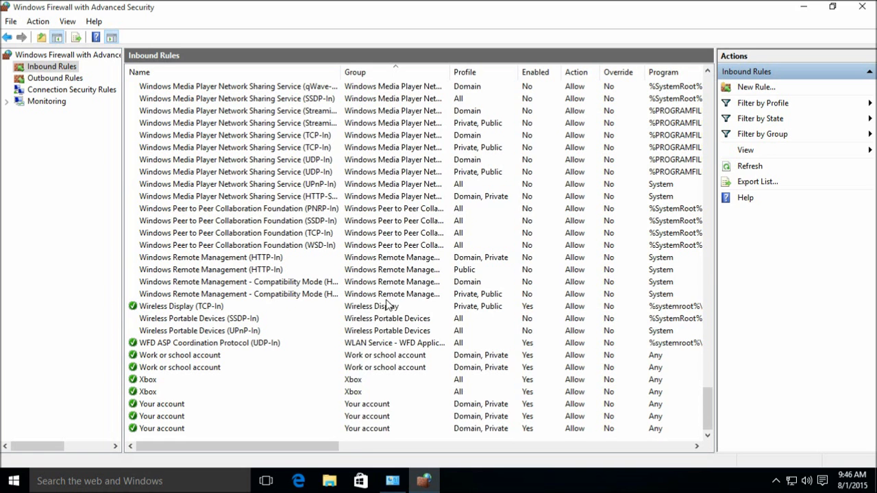
{"action": "left_click_drag", "start_coordinate": [321, 449], "coordinate": [273, 452]}
{"action": "left_click", "coordinate": [13, 481]}
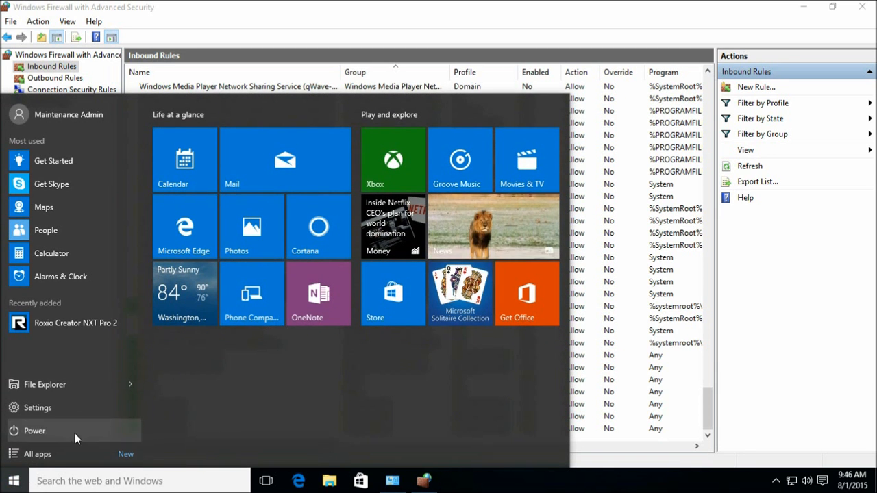
{"action": "left_click", "coordinate": [79, 454]}
{"action": "scroll", "coordinate": [80, 377], "scroll_direction": "down", "scroll_amount": 15}
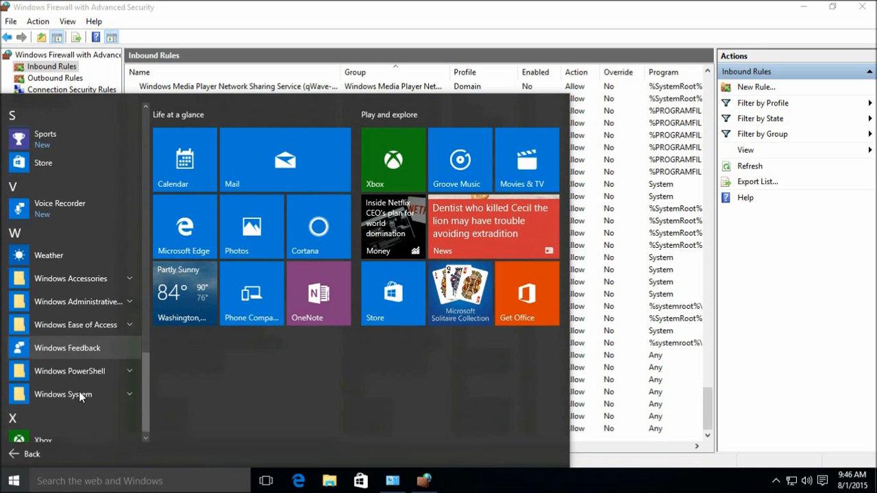
{"action": "left_click", "coordinate": [24, 458]}
{"action": "left_click", "coordinate": [14, 481]}
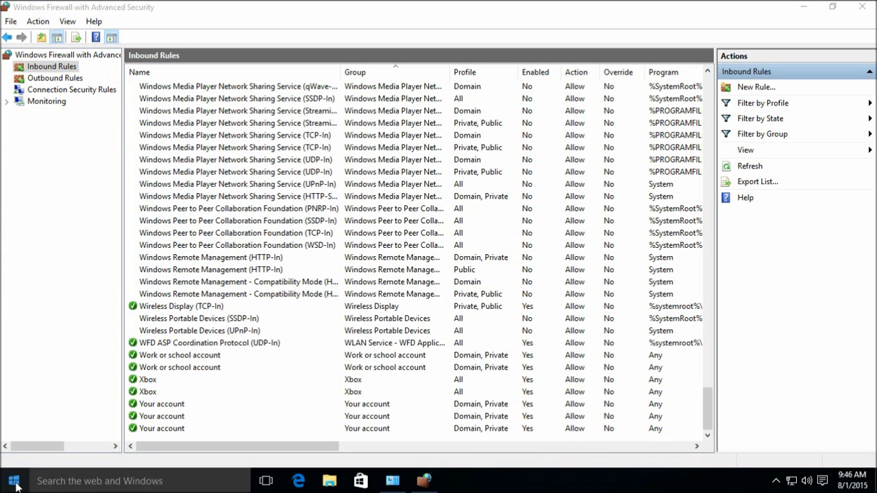
- Confirm the first Xbox inbound rule applies only to Domain and Private profiles
{"action": "left_click", "coordinate": [380, 381]}
{"action": "left_click", "coordinate": [383, 392], "text": "shift"}
{"action": "right_click", "coordinate": [380, 384]}
{"action": "left_click", "coordinate": [378, 381]}
{"action": "right_click", "coordinate": [378, 382]}
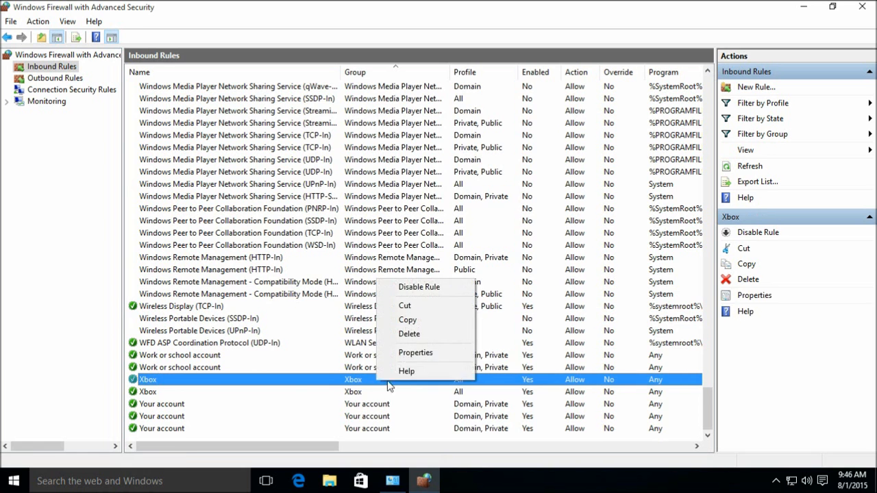
{"action": "left_click", "coordinate": [415, 353]}
{"action": "left_click", "coordinate": [433, 88]}
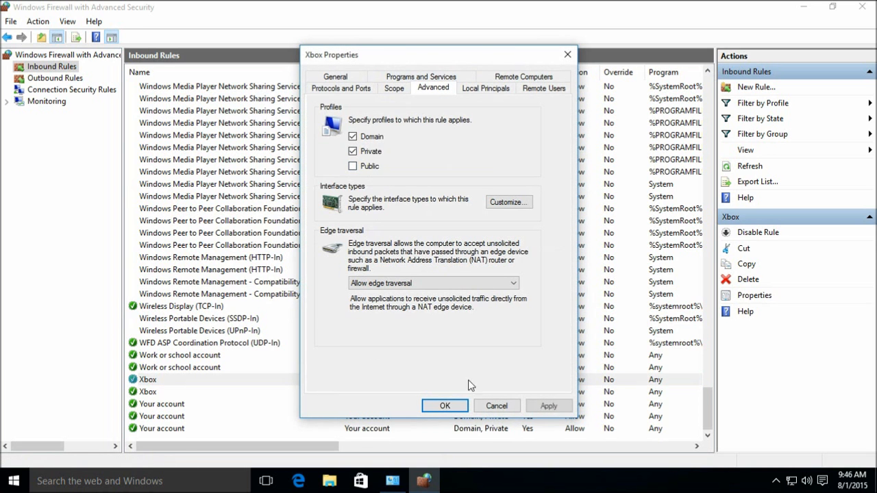
{"action": "left_click", "coordinate": [445, 405]}
- Remove the Public profile from the second Xbox inbound rule
{"action": "right_click", "coordinate": [407, 388]}
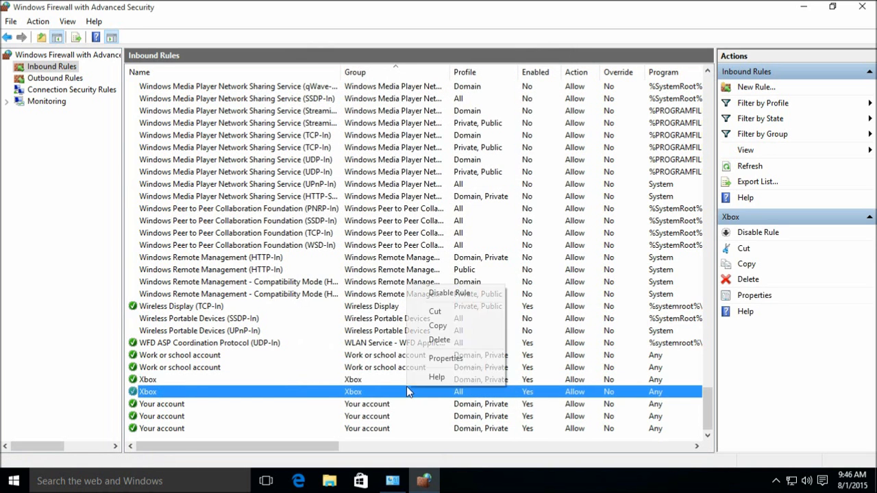
{"action": "left_click", "coordinate": [446, 357]}
{"action": "left_click", "coordinate": [439, 77]}
{"action": "left_click", "coordinate": [365, 167]}
{"action": "left_click", "coordinate": [444, 406]}
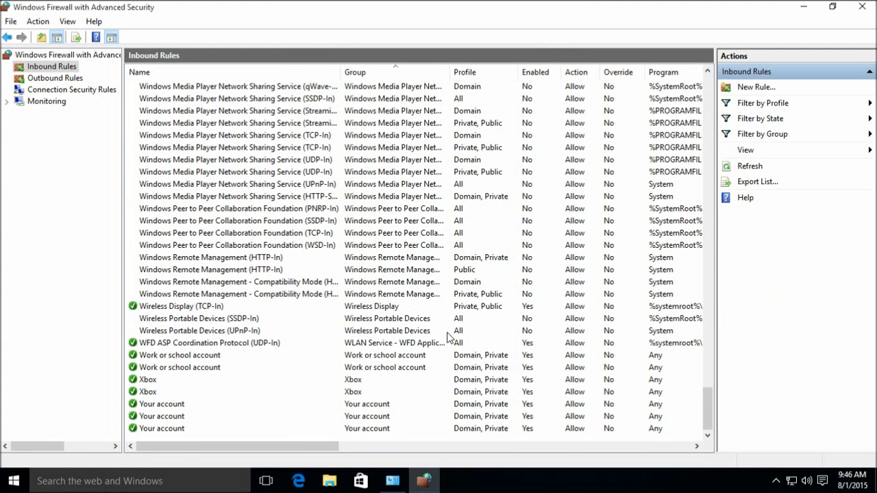
{"action": "scroll", "coordinate": [445, 370], "scroll_direction": "up", "scroll_amount": 20}
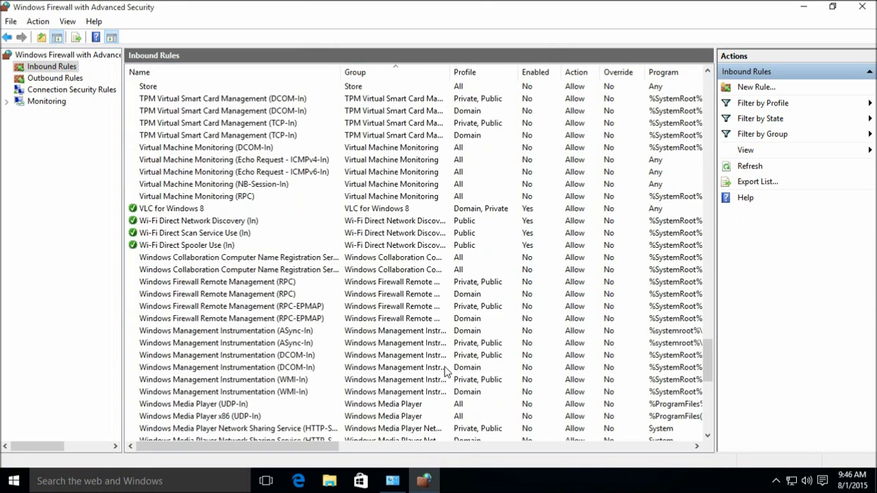
{"action": "right_click", "coordinate": [54, 69]}
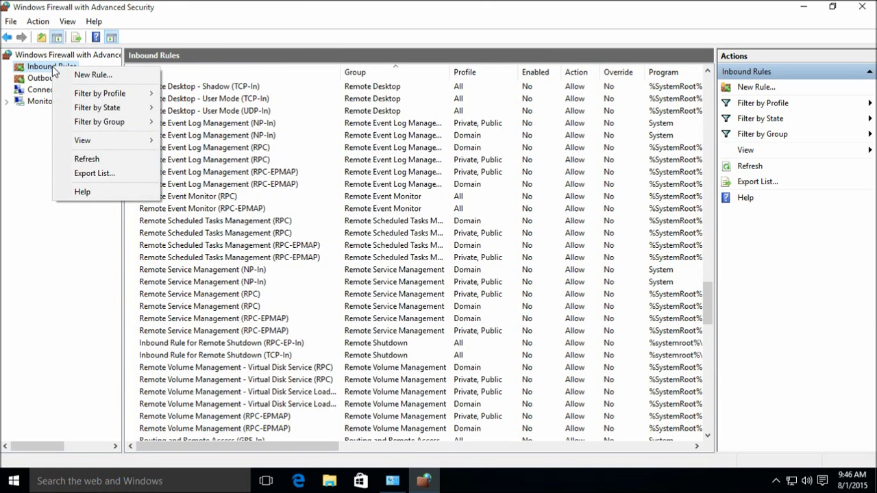
{"action": "left_click", "coordinate": [27, 22]}
{"action": "left_click", "coordinate": [30, 22]}
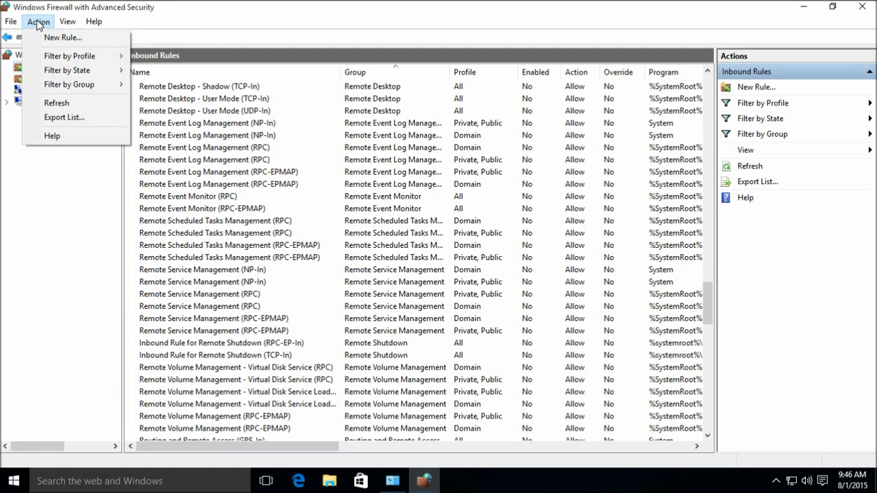
{"action": "mouse_move", "coordinate": [69, 60]}
{"action": "mouse_move", "coordinate": [11, 24]}
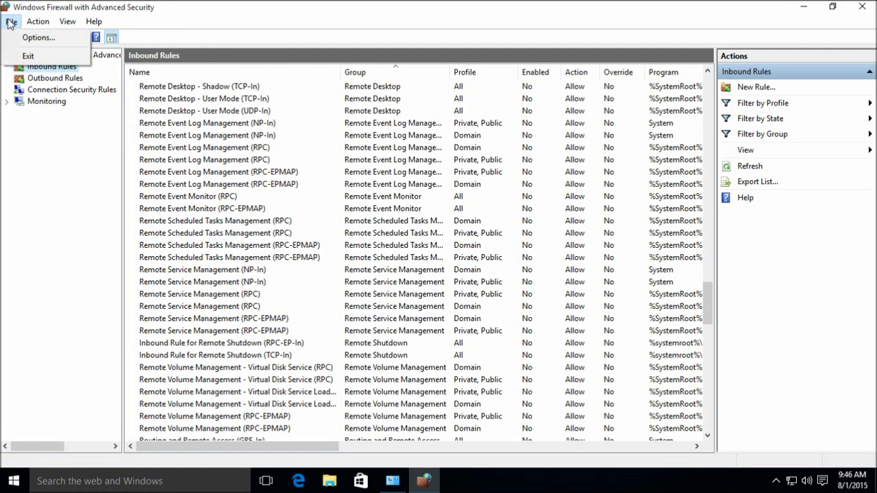
{"action": "left_click", "coordinate": [536, 20]}
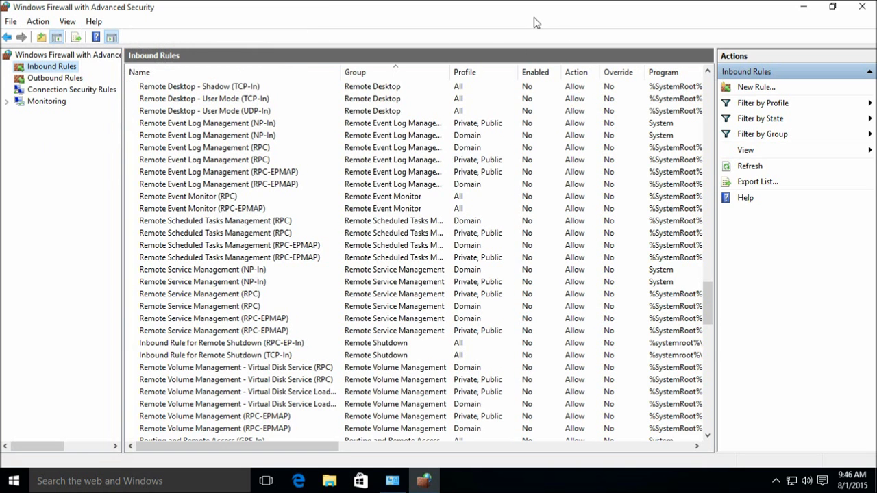
{"action": "left_click", "coordinate": [757, 182]}
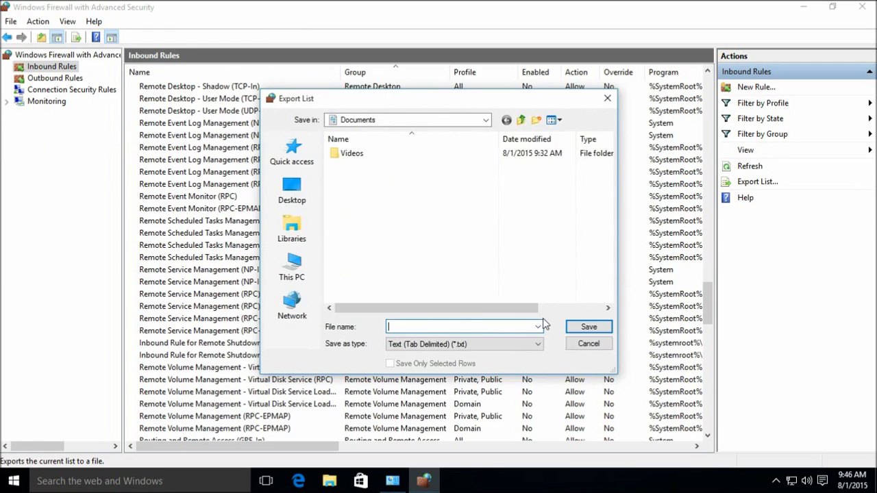
{"action": "left_click", "coordinate": [588, 343]}
{"action": "scroll", "coordinate": [206, 186], "scroll_direction": "up", "scroll_amount": 8}
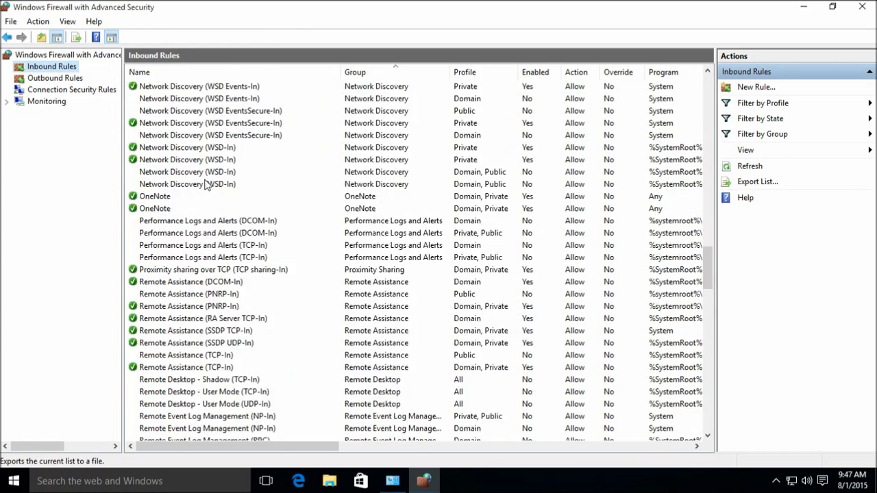
{"action": "scroll", "coordinate": [205, 187], "scroll_direction": "up", "scroll_amount": 12}
{"action": "left_click_drag", "start_coordinate": [708, 196], "coordinate": [725, 77]}
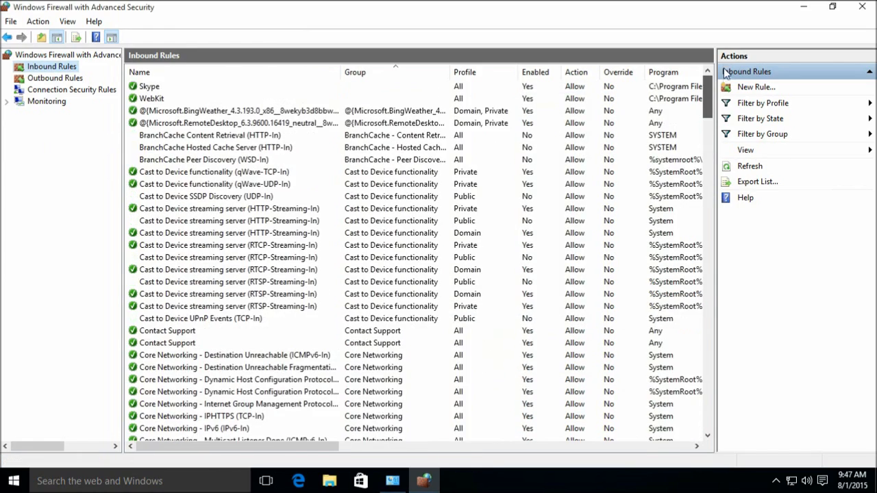
- Export the firewall policy to Documents as 'Windows Firewall Policy Backup' and acknowledge the success message
{"action": "left_click", "coordinate": [65, 55]}
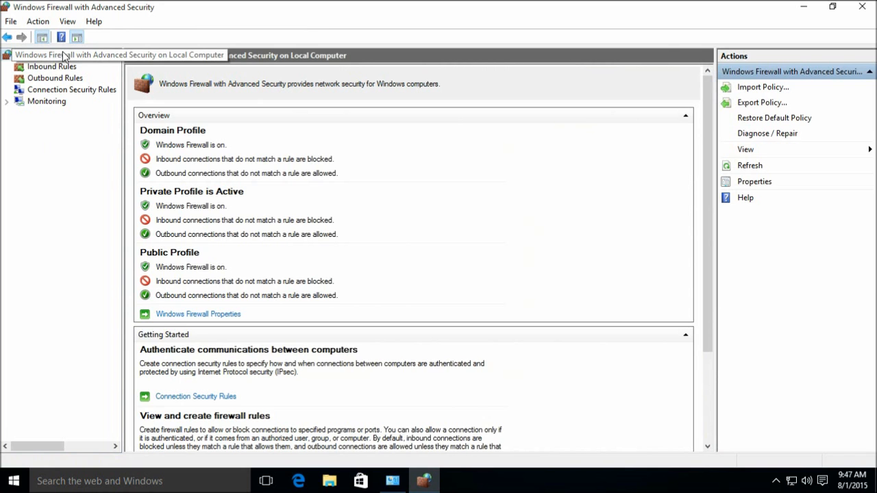
{"action": "right_click", "coordinate": [52, 55]}
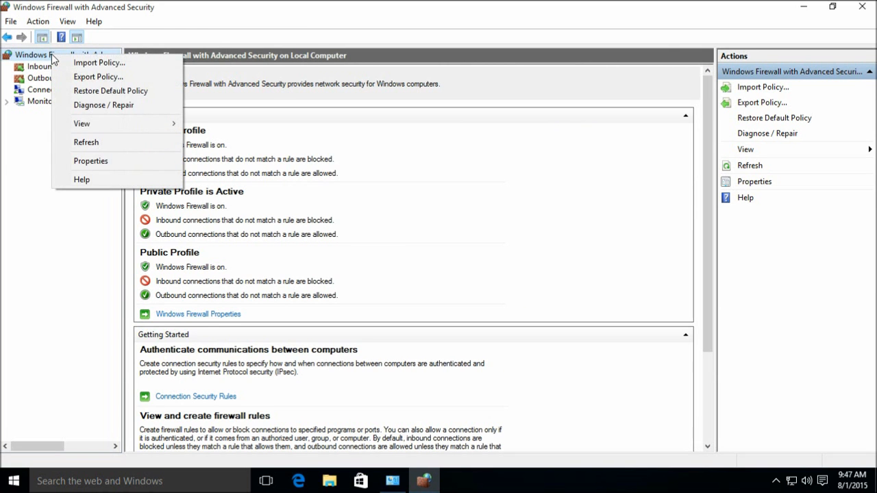
{"action": "left_click", "coordinate": [96, 77]}
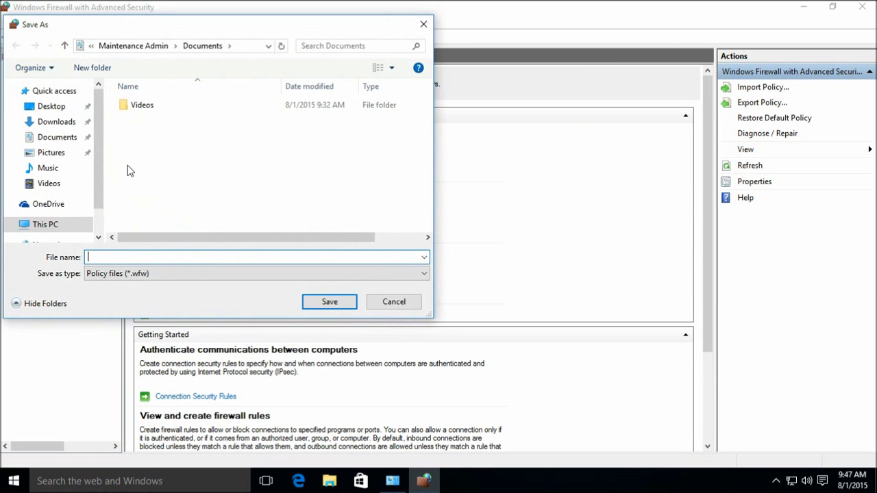
{"action": "mouse_move", "coordinate": [99, 177]}
{"action": "left_mouse_down"}
{"action": "mouse_move", "coordinate": [99, 203]}
{"action": "mouse_move", "coordinate": [99, 163]}
{"action": "left_mouse_up"}
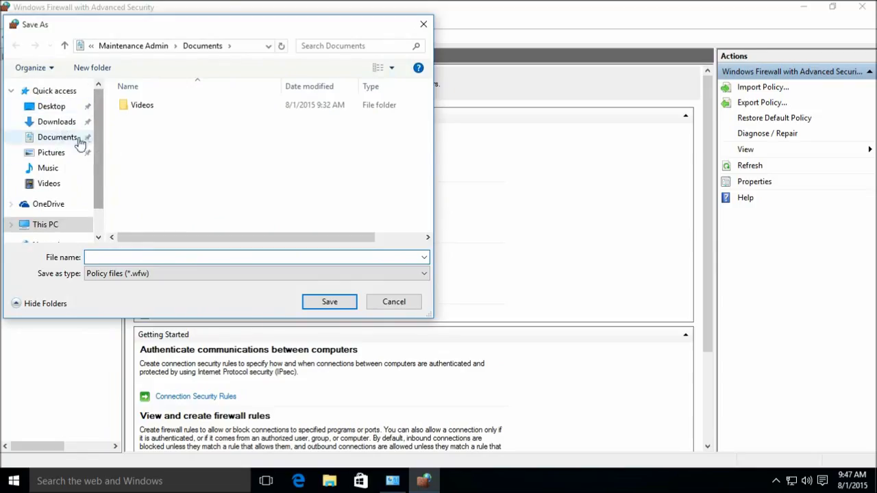
{"action": "left_click", "coordinate": [65, 137]}
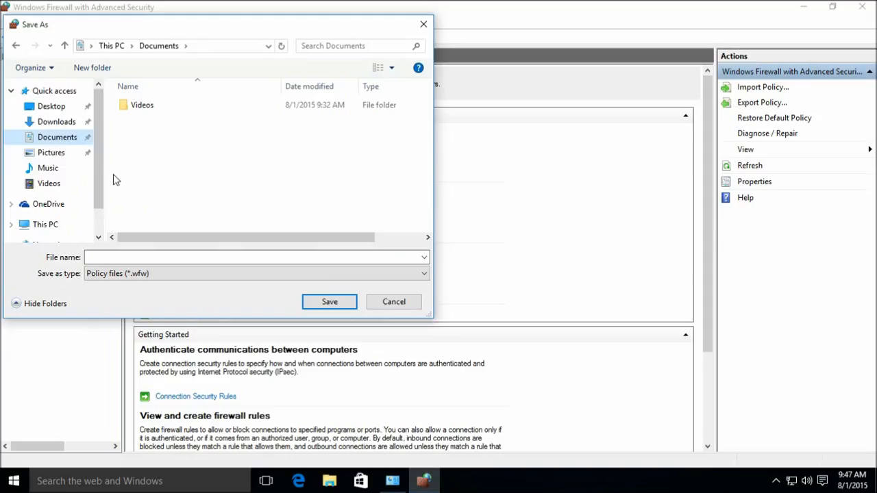
{"action": "scroll", "coordinate": [98, 176], "scroll_direction": "down", "scroll_amount": 2}
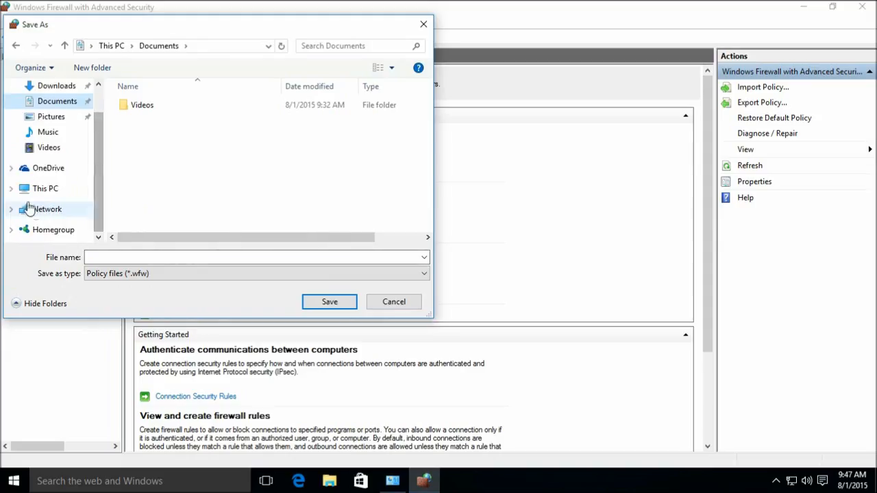
{"action": "left_click", "coordinate": [154, 256]}
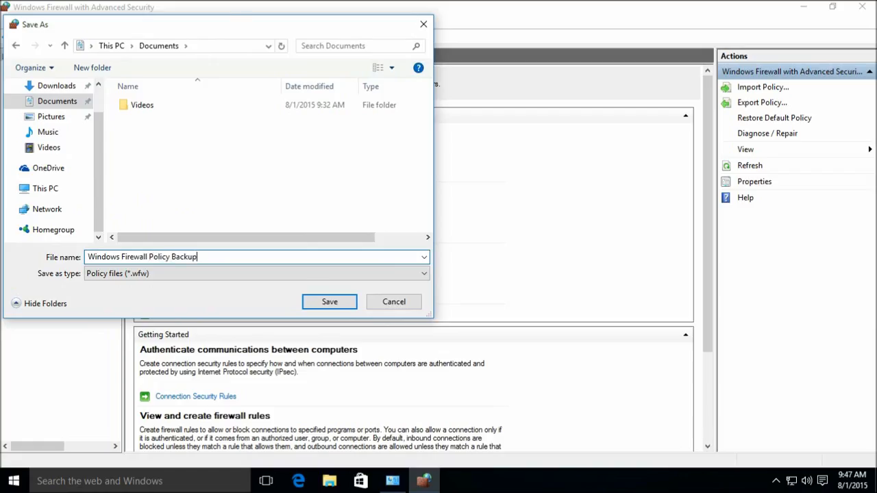
{"action": "key", "text": "Return"}
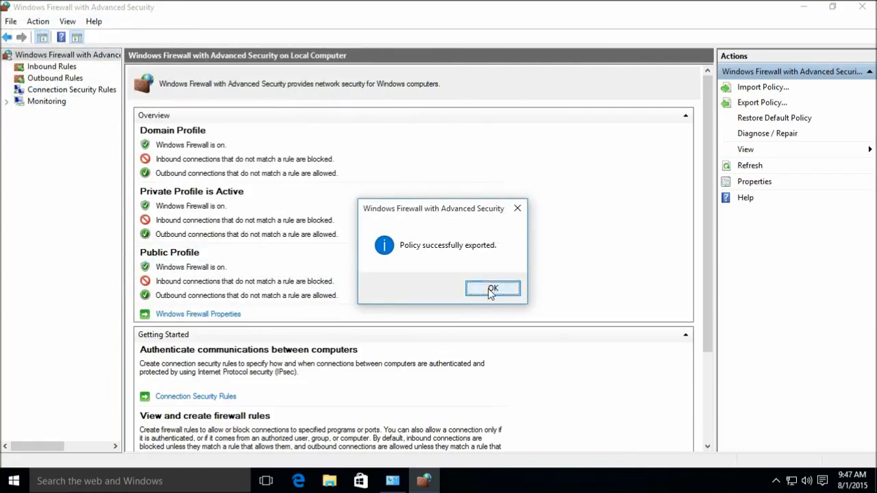
{"action": "left_click", "coordinate": [492, 289]}
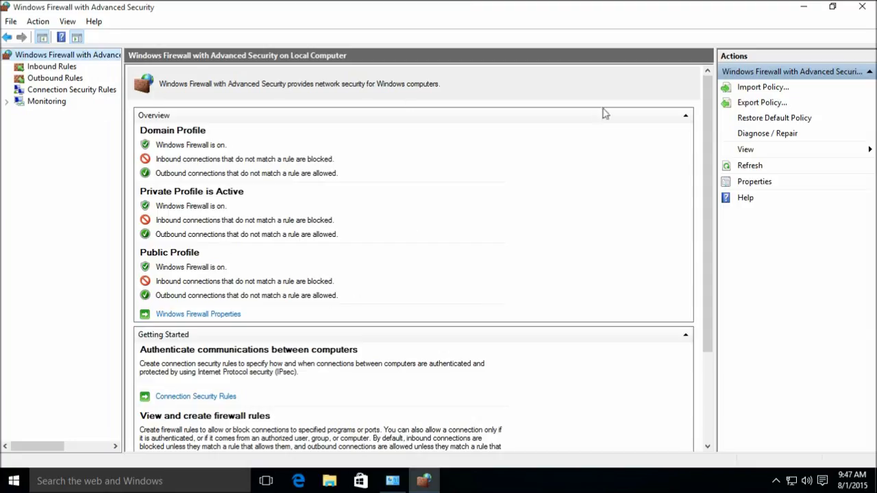
- Show the Outbound Rules list and scroll through it, checking the Xbox and Your account rules
{"action": "left_click", "coordinate": [55, 78]}
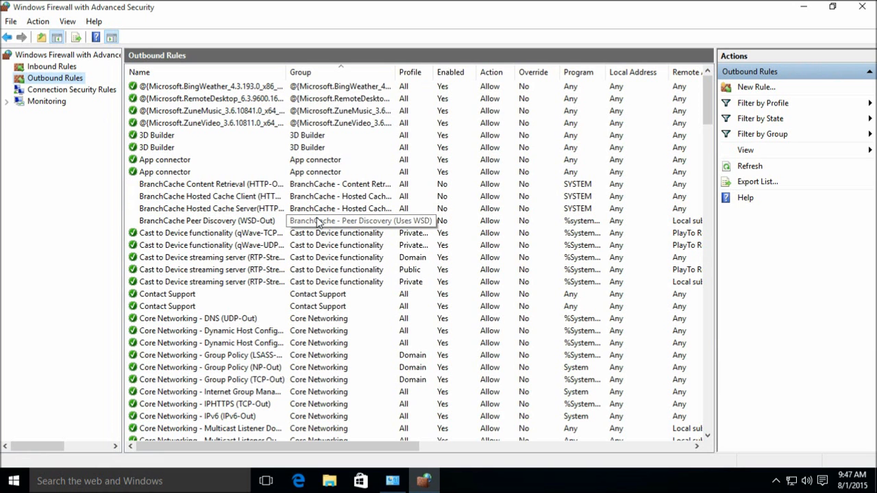
{"action": "scroll", "coordinate": [396, 216], "scroll_direction": "down", "scroll_amount": 5}
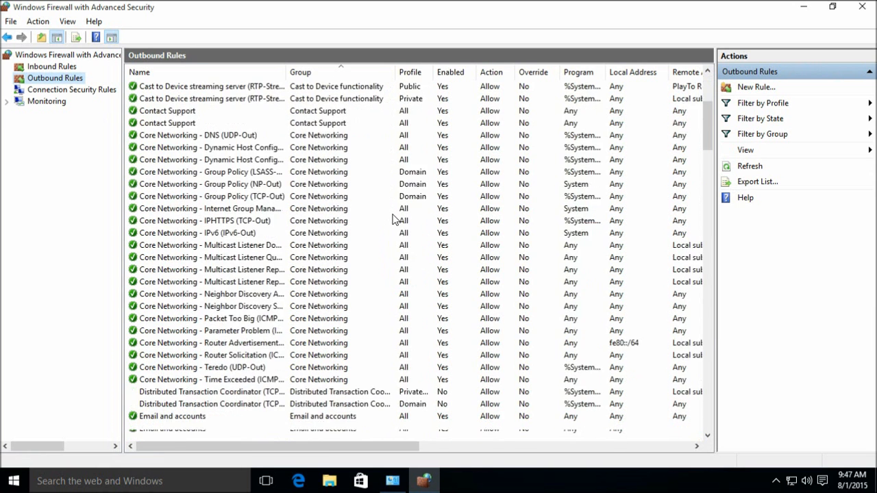
{"action": "scroll", "coordinate": [393, 219], "scroll_direction": "down", "scroll_amount": 10}
{"action": "scroll", "coordinate": [388, 238], "scroll_direction": "up", "scroll_amount": 2}
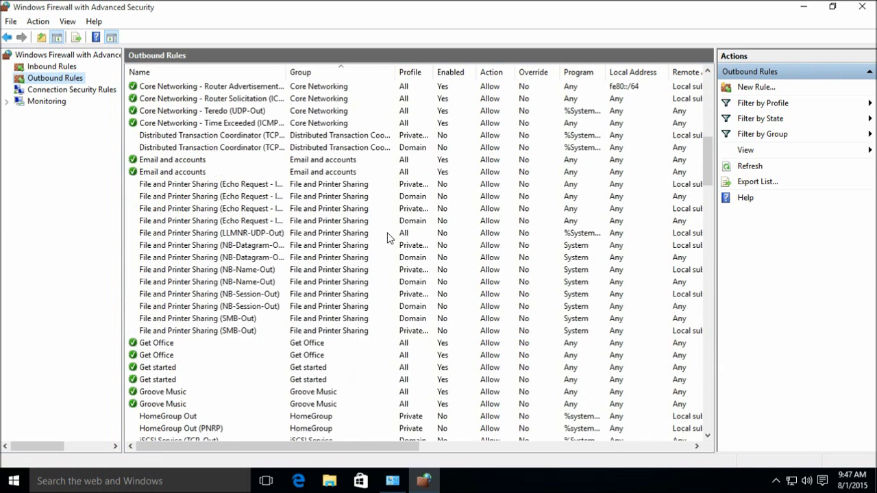
{"action": "scroll", "coordinate": [388, 238], "scroll_direction": "down", "scroll_amount": 8}
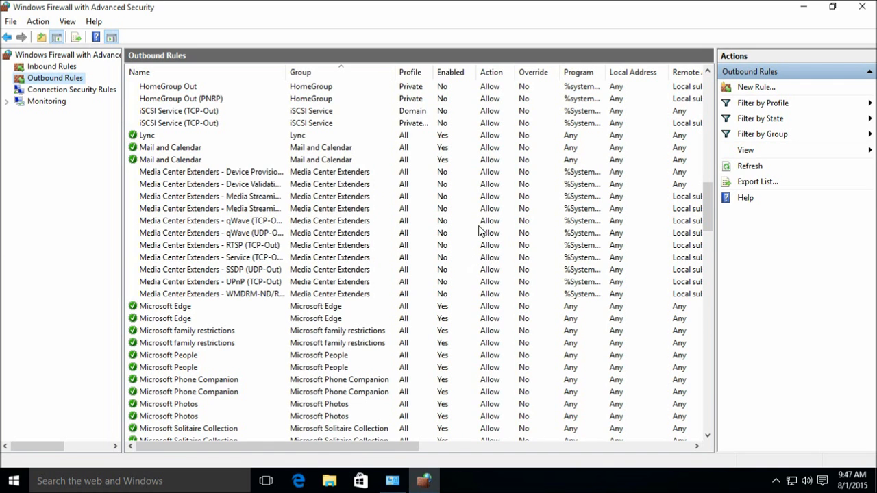
{"action": "left_click_drag", "start_coordinate": [707, 209], "coordinate": [690, 421]}
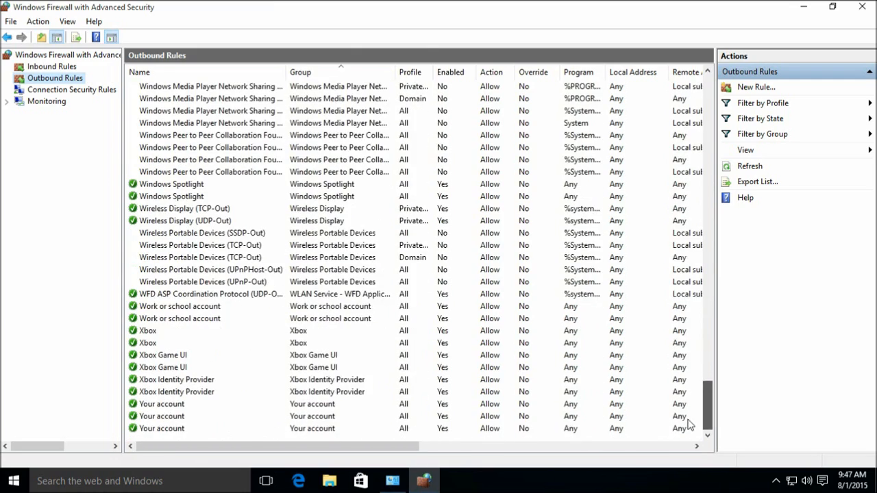
- Close the advanced firewall console and launch Windows Defender from All Control Panel Items
{"action": "left_click", "coordinate": [862, 8]}
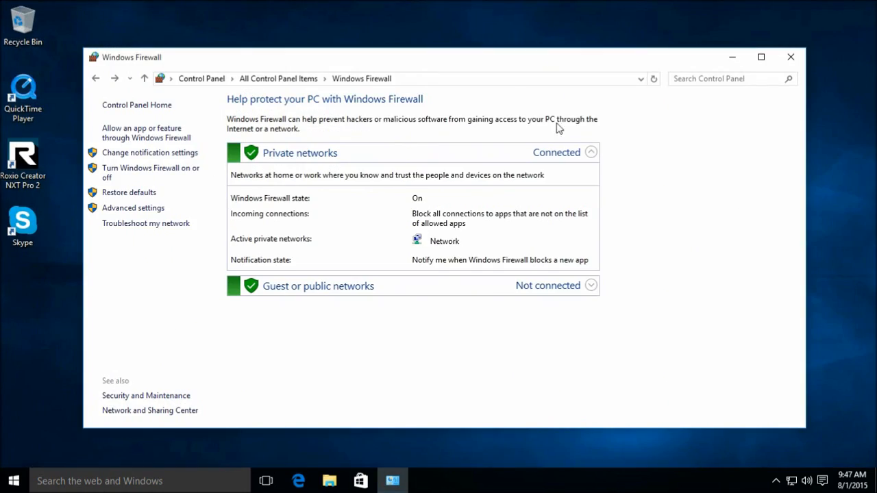
{"action": "left_click", "coordinate": [275, 81]}
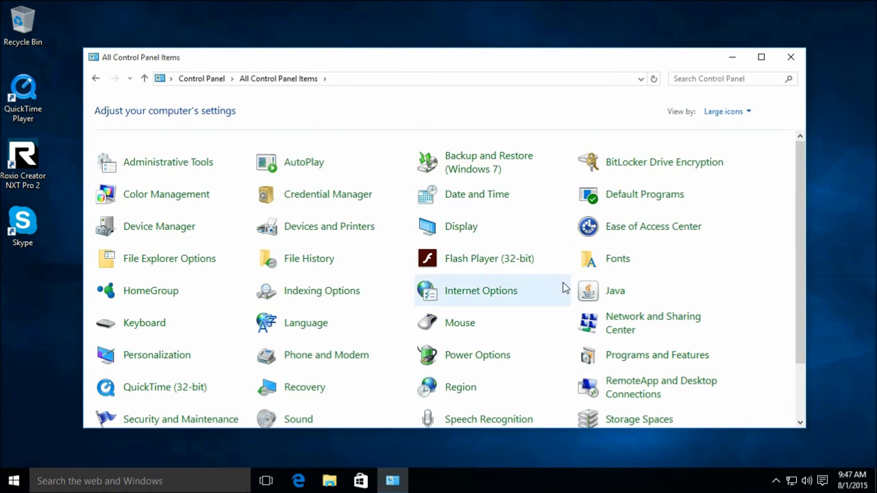
{"action": "scroll", "coordinate": [541, 284], "scroll_direction": "down", "scroll_amount": 2}
{"action": "left_click", "coordinate": [306, 413]}
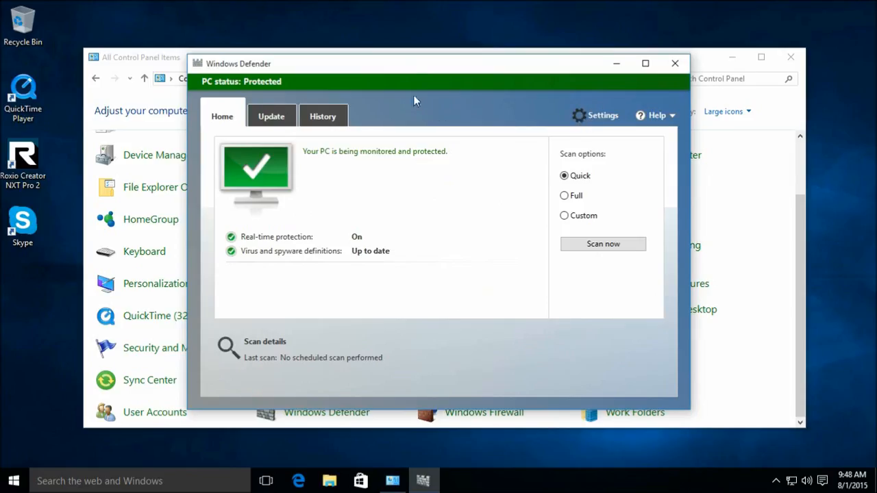
- Open Defender's settings page and review real-time, cloud-based protection and sample submission
{"action": "left_click_drag", "start_coordinate": [411, 68], "coordinate": [441, 59]}
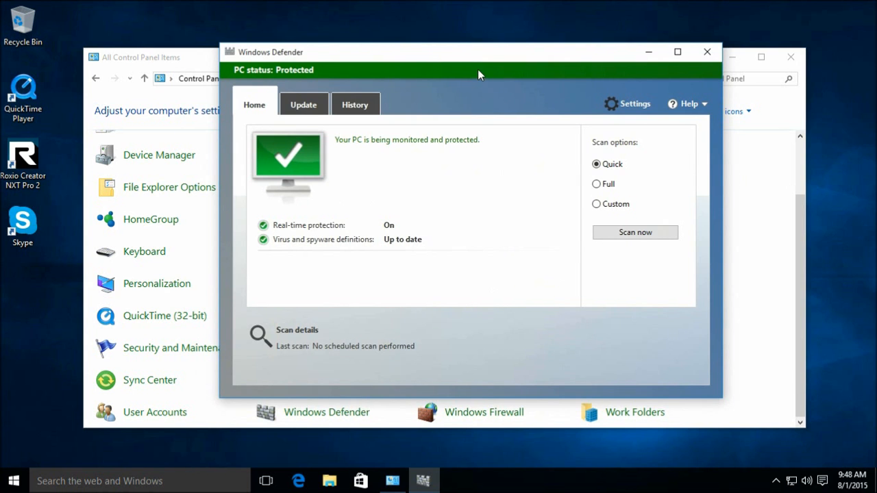
{"action": "left_click", "coordinate": [637, 102]}
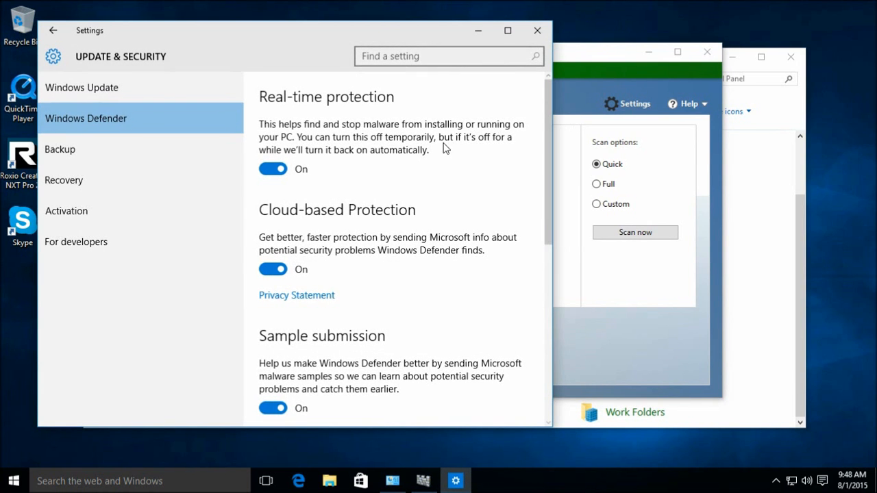
{"action": "scroll", "coordinate": [483, 184], "scroll_direction": "down", "scroll_amount": 3}
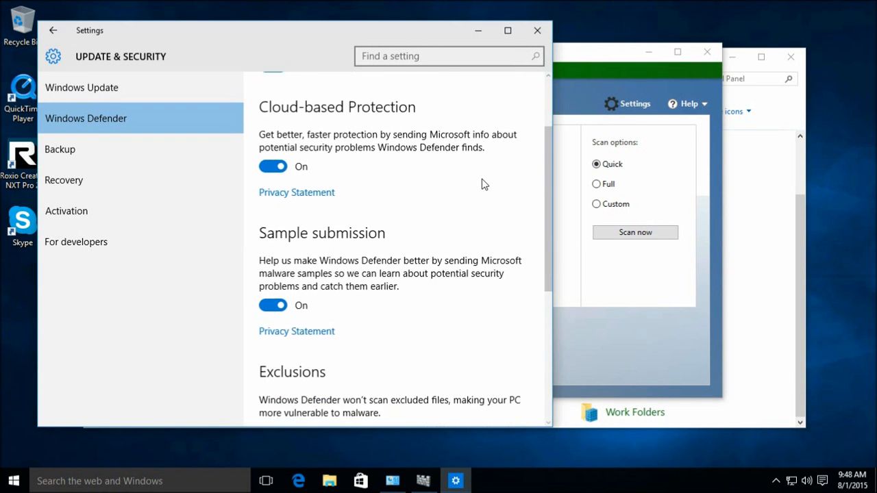
{"action": "scroll", "coordinate": [481, 207], "scroll_direction": "down", "scroll_amount": 3}
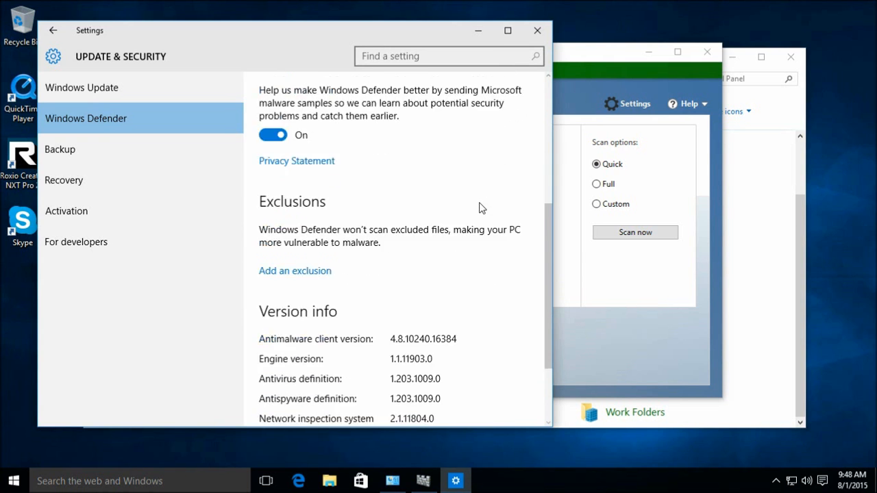
{"action": "scroll", "coordinate": [453, 202], "scroll_direction": "down", "scroll_amount": 1}
{"action": "scroll", "coordinate": [452, 221], "scroll_direction": "up", "scroll_amount": 5}
{"action": "scroll", "coordinate": [453, 221], "scroll_direction": "up", "scroll_amount": 2}
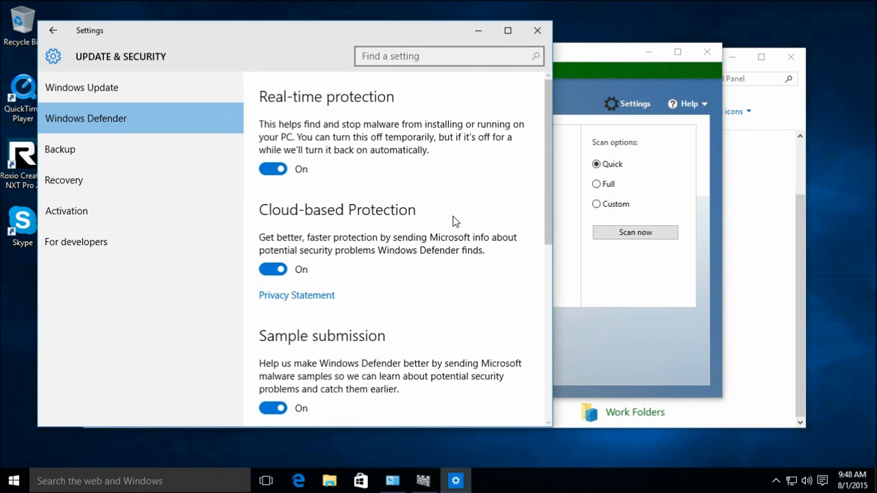
- Close the settings page and check Defender's virus definition update details
{"action": "left_click", "coordinate": [539, 31]}
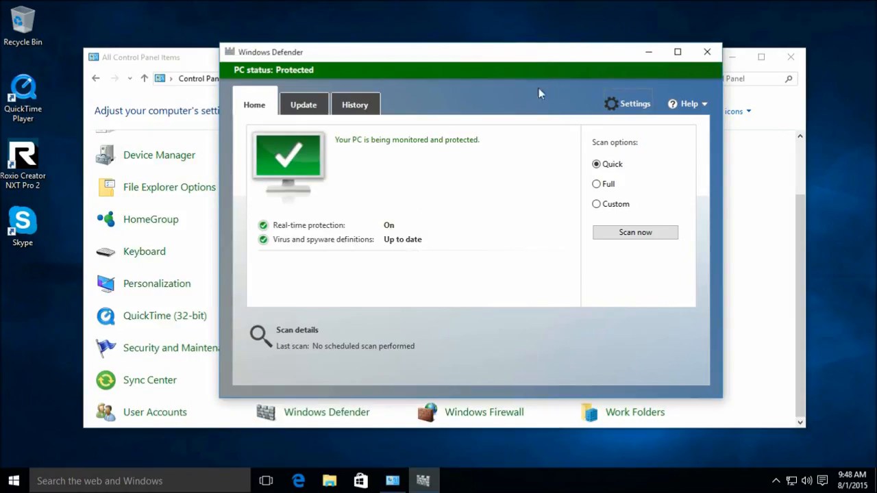
{"action": "left_click", "coordinate": [299, 110]}
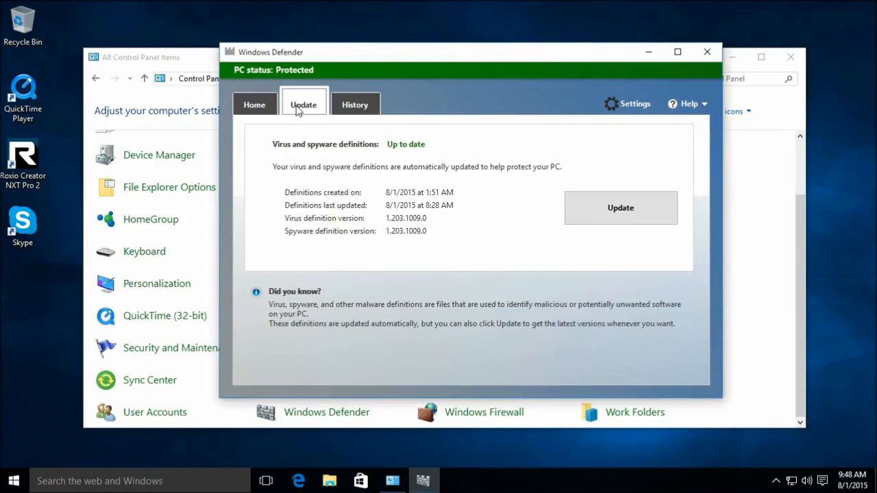
{"action": "left_click", "coordinate": [253, 106]}
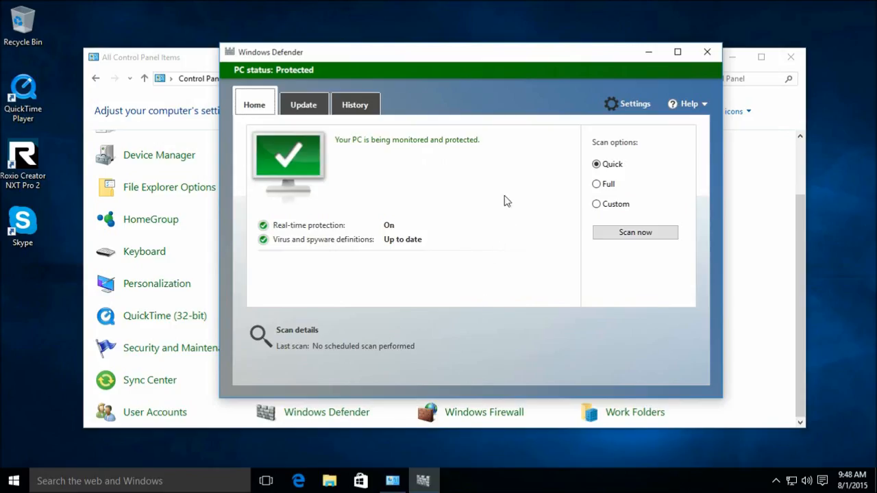
{"action": "left_click", "coordinate": [317, 111]}
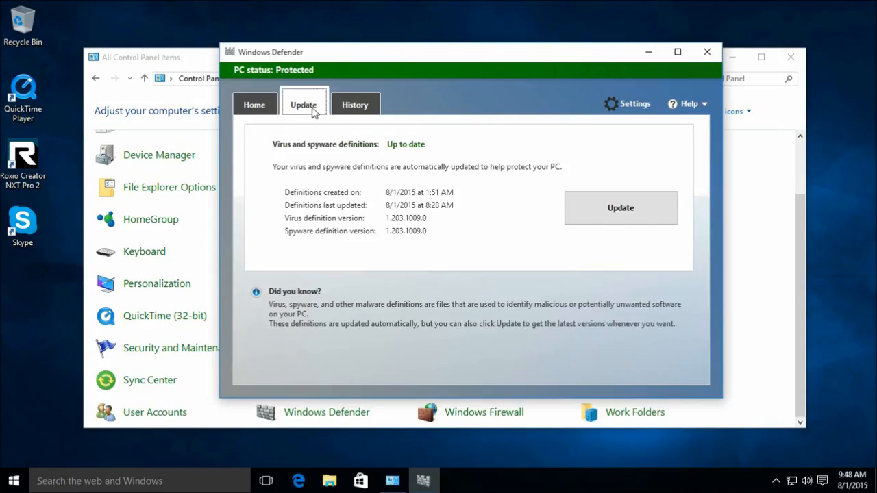
- Reveal the empty detection history list, then close Windows Defender
{"action": "left_click", "coordinate": [359, 103]}
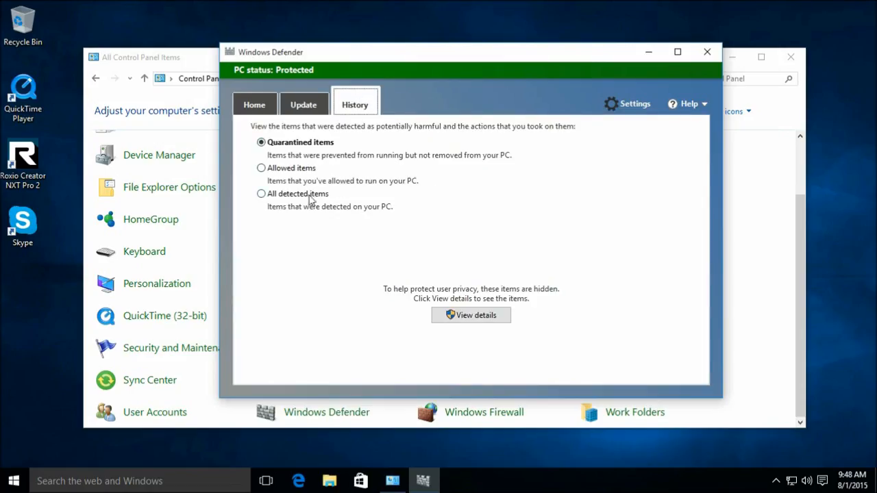
{"action": "left_click", "coordinate": [473, 317]}
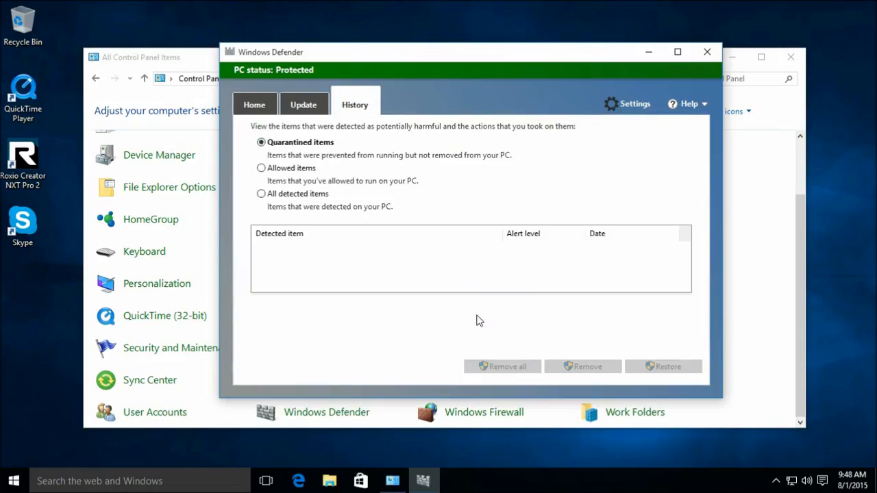
{"action": "left_click", "coordinate": [707, 52]}
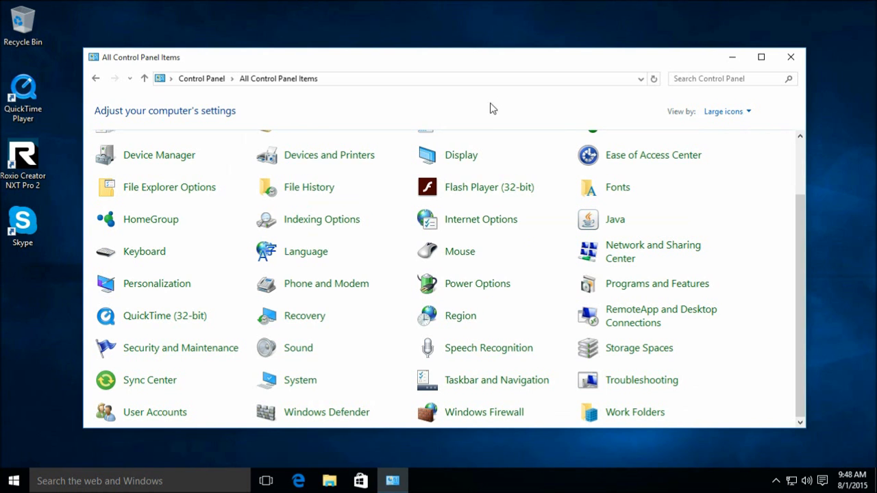
- Open the System page from Control Panel and go to System protection
{"action": "scroll", "coordinate": [518, 276], "scroll_direction": "up", "scroll_amount": 2}
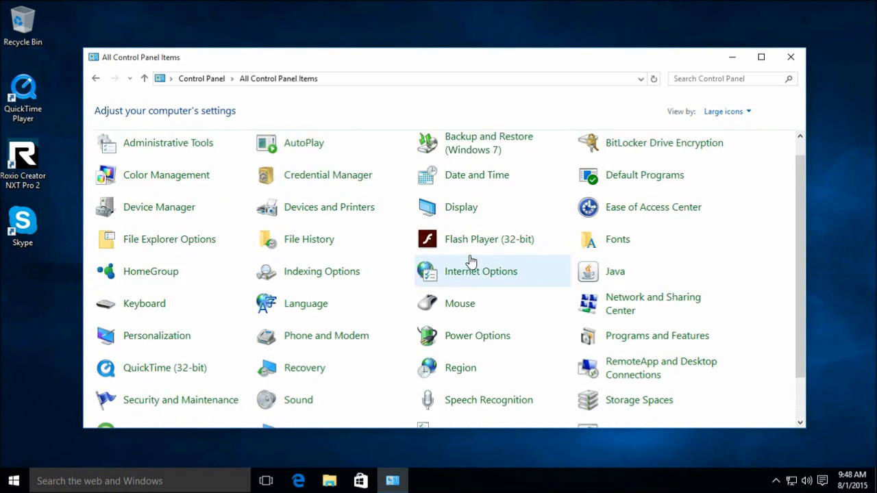
{"action": "scroll", "coordinate": [470, 261], "scroll_direction": "down", "scroll_amount": 2}
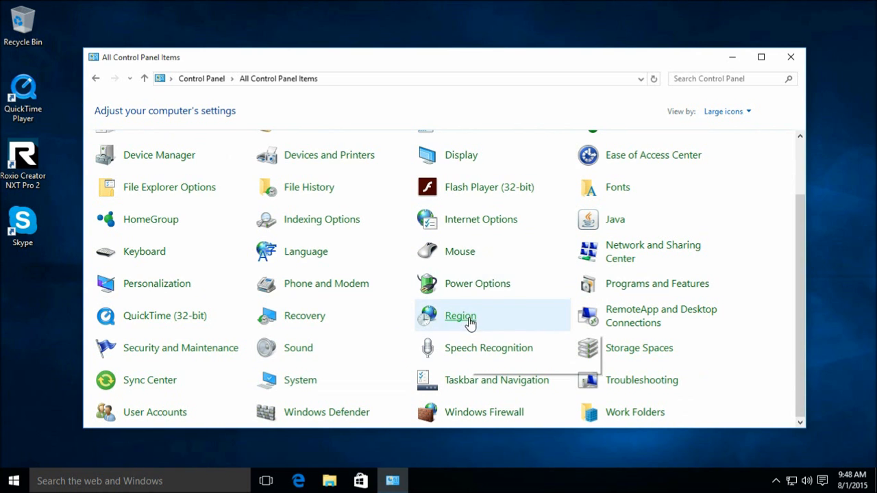
{"action": "scroll", "coordinate": [469, 317], "scroll_direction": "up", "scroll_amount": 2}
{"action": "scroll", "coordinate": [420, 298], "scroll_direction": "down", "scroll_amount": 1}
{"action": "scroll", "coordinate": [420, 298], "scroll_direction": "down", "scroll_amount": 1}
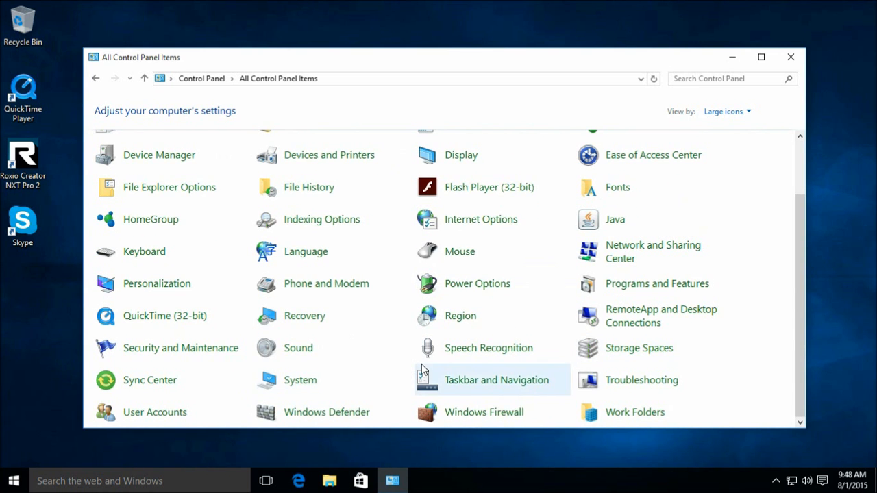
{"action": "left_click", "coordinate": [303, 383]}
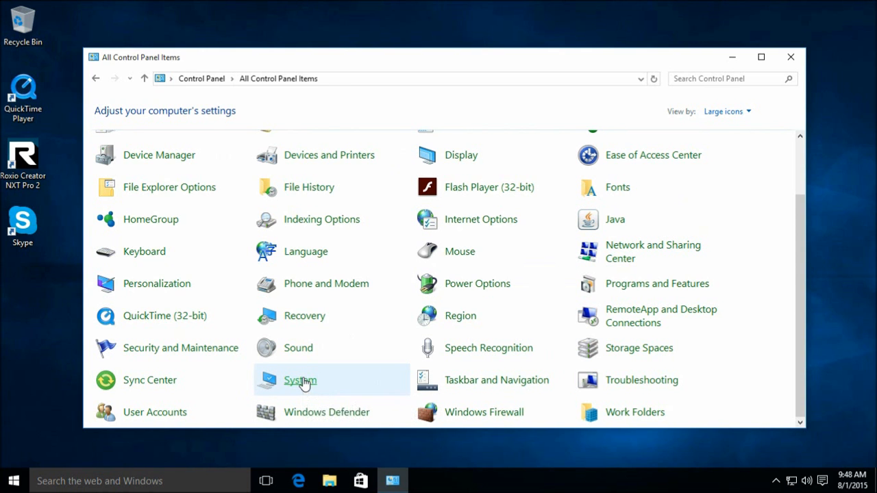
{"action": "left_click", "coordinate": [137, 160]}
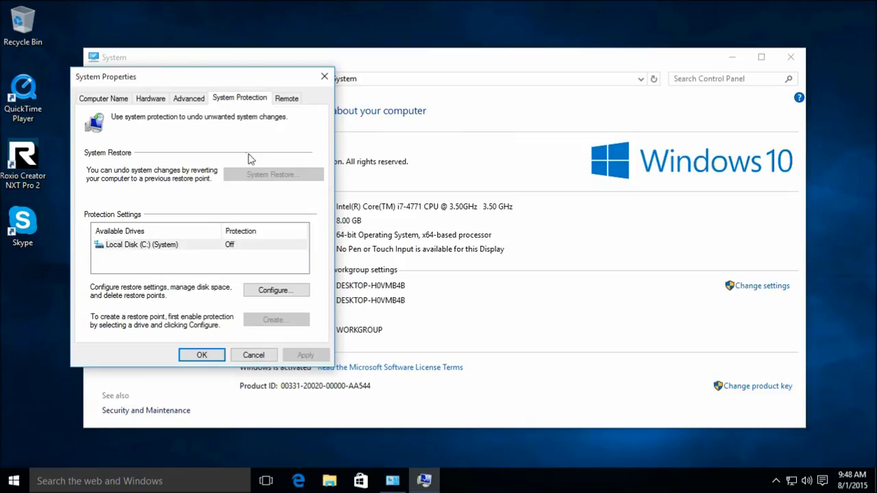
- Turn on protection for Local Disk (C:) with 10% maximum disk usage and apply
{"action": "left_click", "coordinate": [235, 248]}
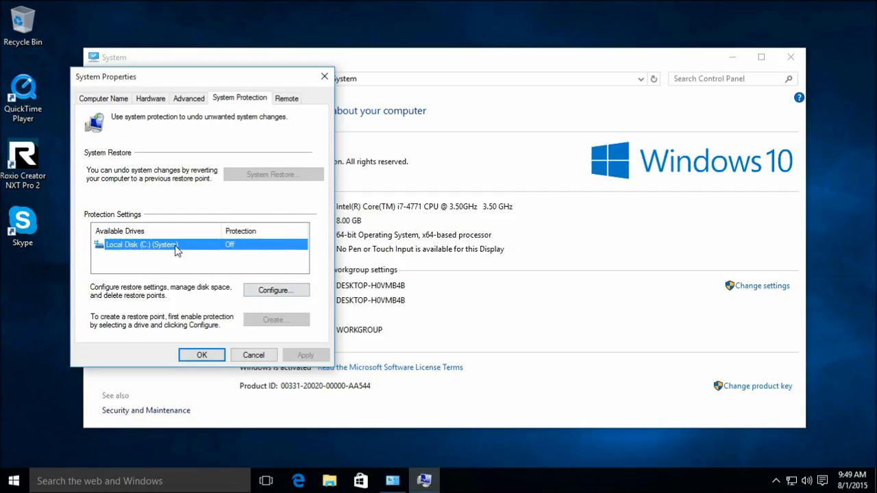
{"action": "left_click", "coordinate": [263, 294]}
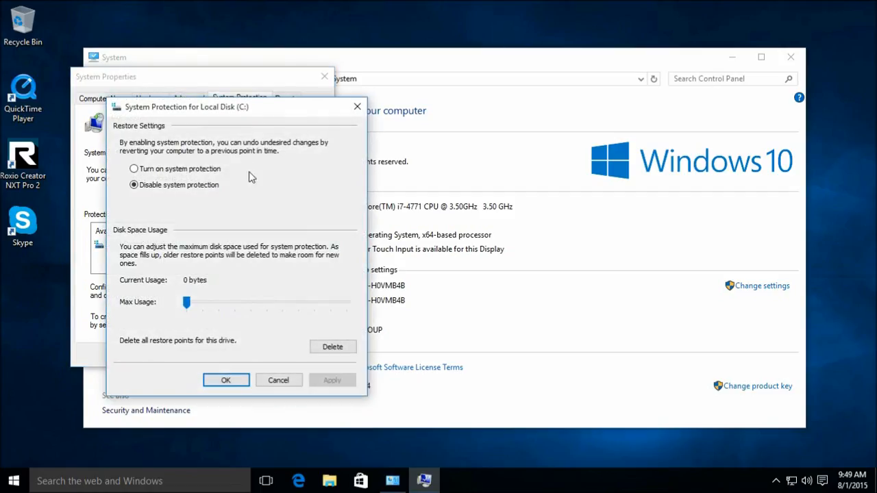
{"action": "left_click", "coordinate": [179, 170]}
{"action": "mouse_move", "coordinate": [193, 305]}
{"action": "left_mouse_down"}
{"action": "mouse_move", "coordinate": [240, 308]}
{"action": "mouse_move", "coordinate": [205, 309]}
{"action": "left_mouse_up"}
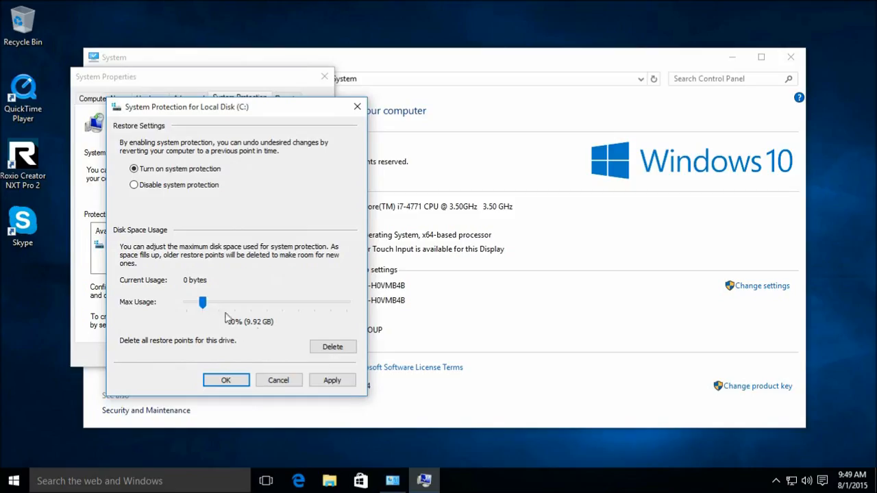
{"action": "left_click", "coordinate": [346, 384]}
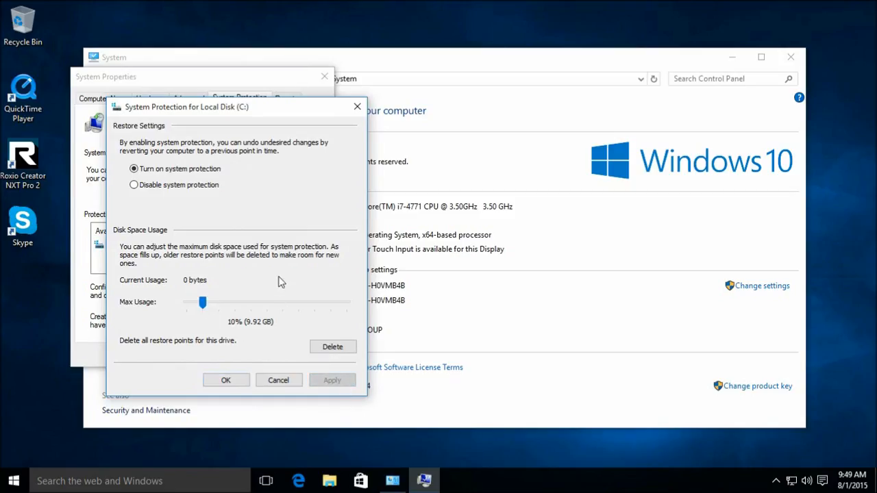
{"action": "left_click", "coordinate": [233, 381]}
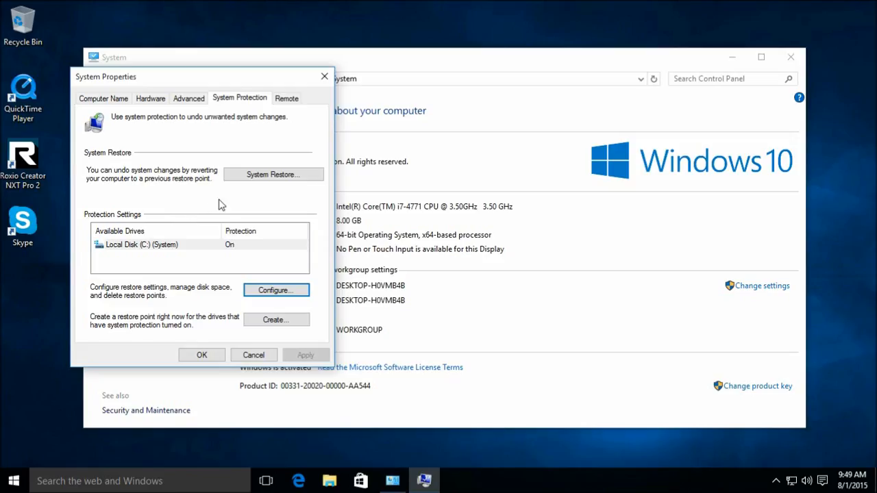
- Create the 'First Time Checkpoint' restore point, recheck C: disk usage, and close the dialogs
{"action": "left_click", "coordinate": [283, 322]}
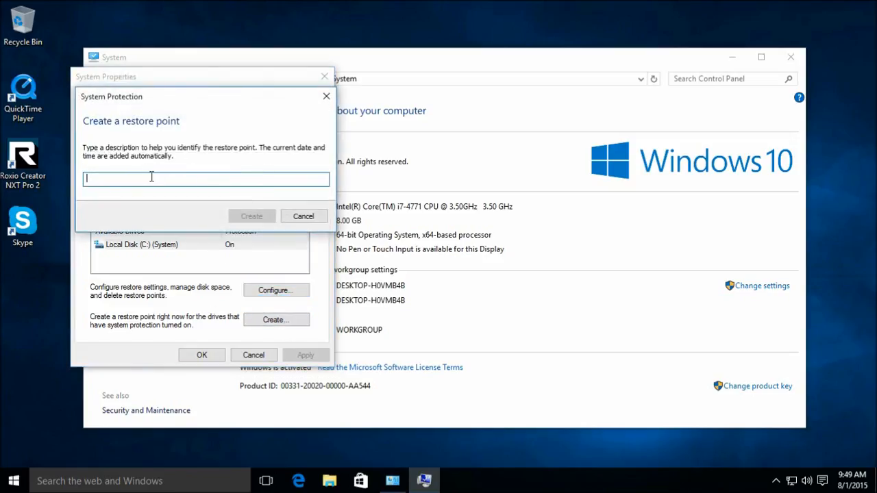
{"action": "type", "text": "First Time Checkpoint"}
{"action": "key", "text": "Return"}
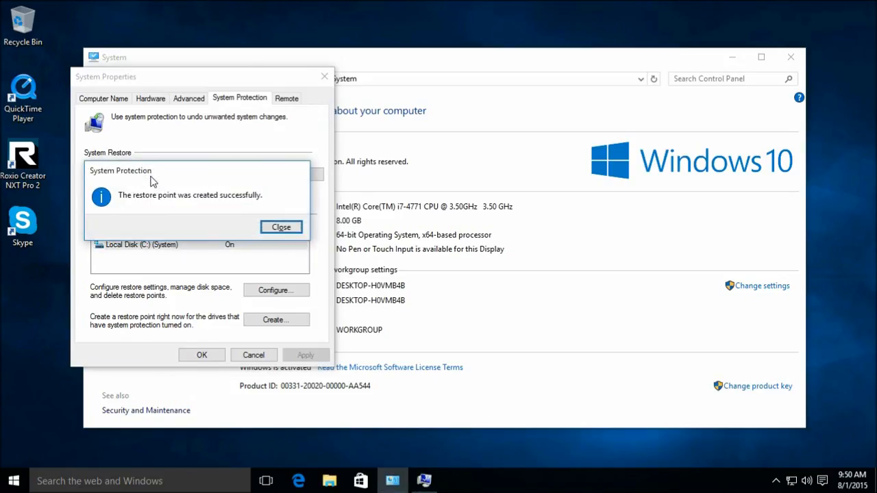
{"action": "left_click", "coordinate": [277, 228]}
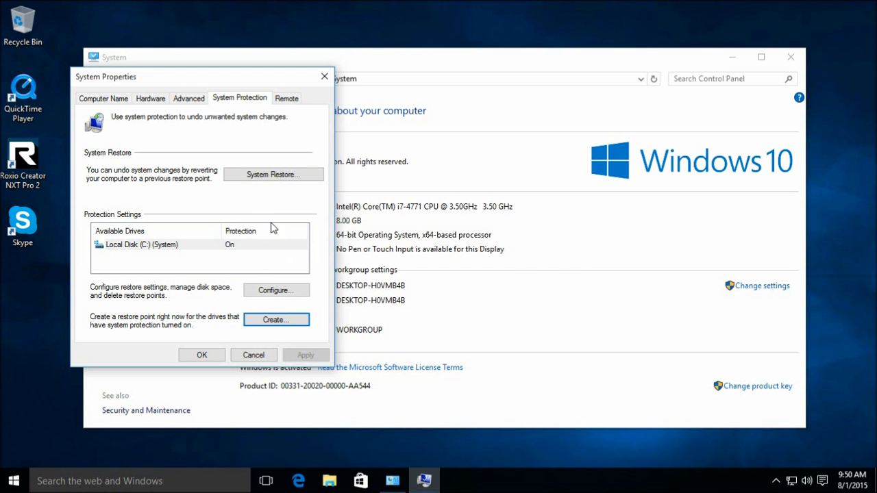
{"action": "left_click", "coordinate": [280, 288]}
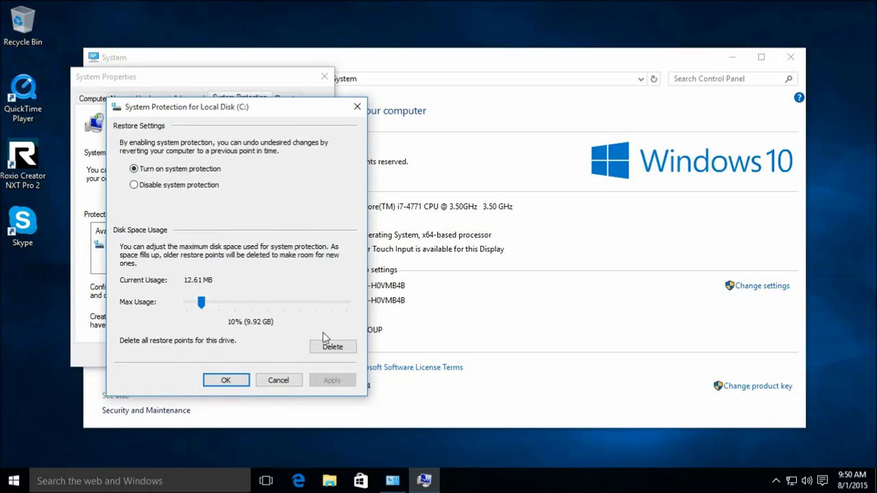
{"action": "key", "text": "Escape"}
{"action": "key", "text": "Escape"}
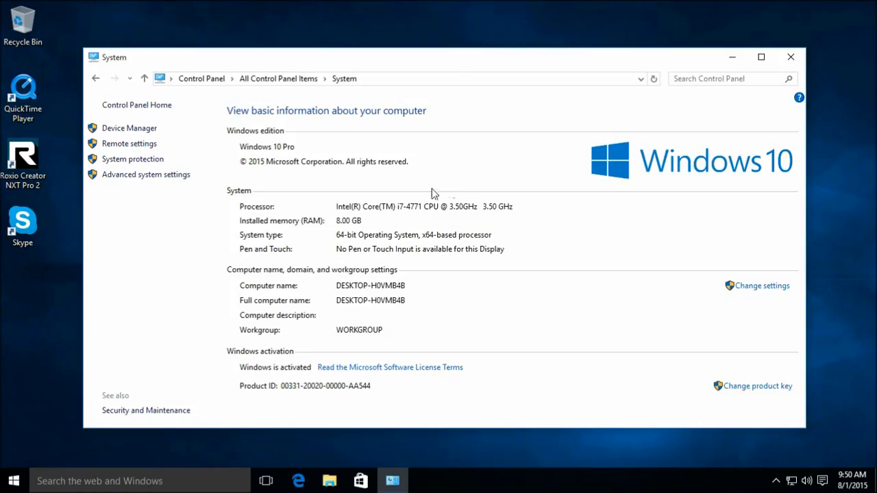
- Close the System information window to leave an empty desktop
{"action": "left_click", "coordinate": [791, 57]}
{"action": "left_click_drag", "start_coordinate": [325, 190], "coordinate": [434, 323]}
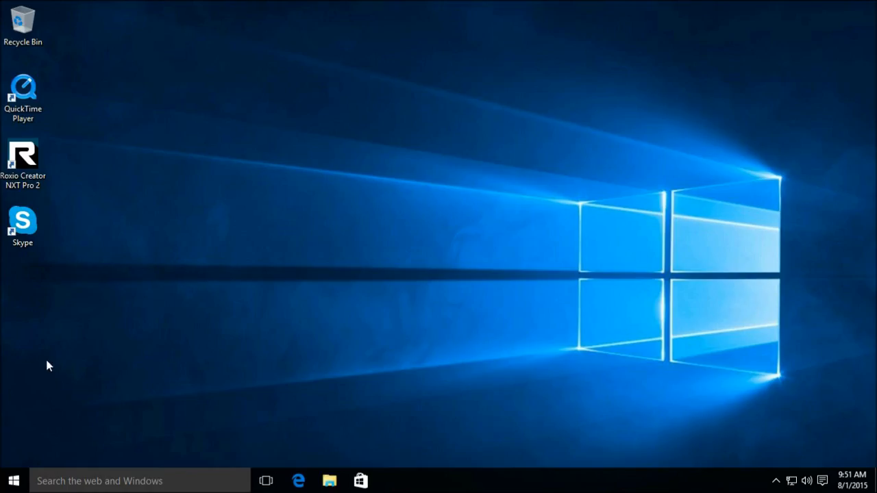
- Close the Settings window and display the Start menu's Sleep, Shut down and Restart choices
{"action": "left_click", "coordinate": [14, 480]}
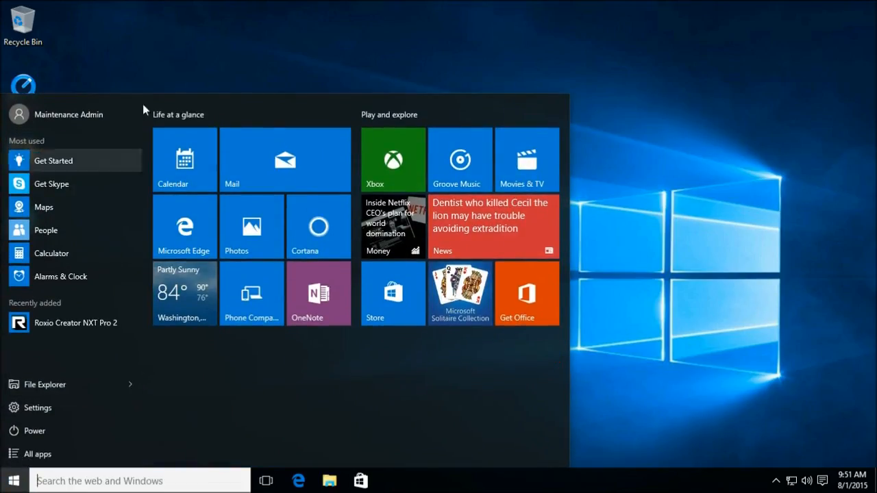
{"action": "left_click", "coordinate": [188, 60]}
{"action": "left_click", "coordinate": [14, 480]}
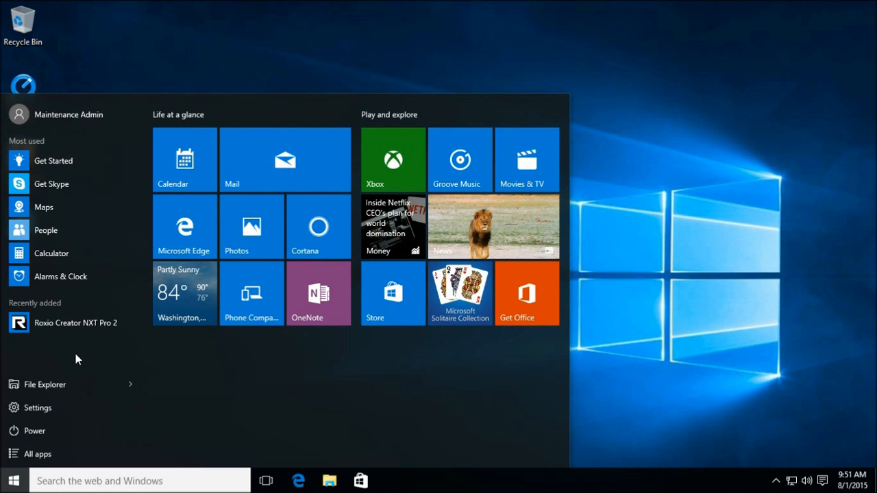
{"action": "left_click", "coordinate": [34, 408]}
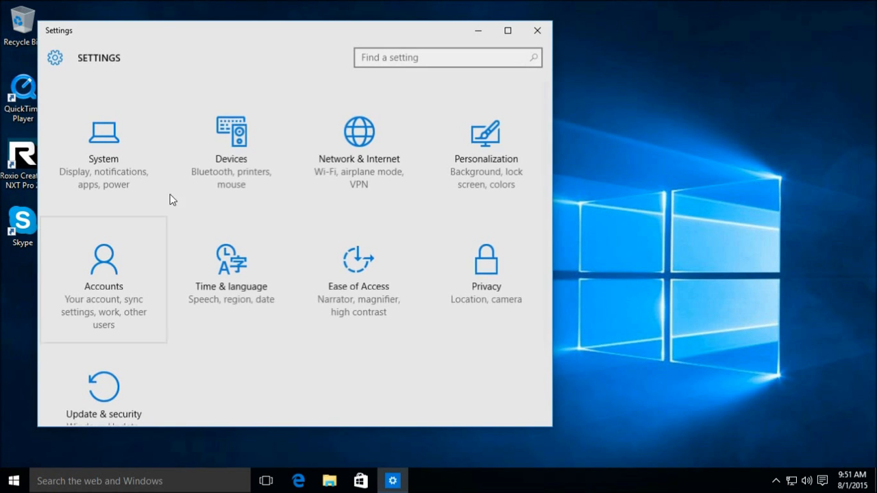
{"action": "left_click", "coordinate": [537, 31]}
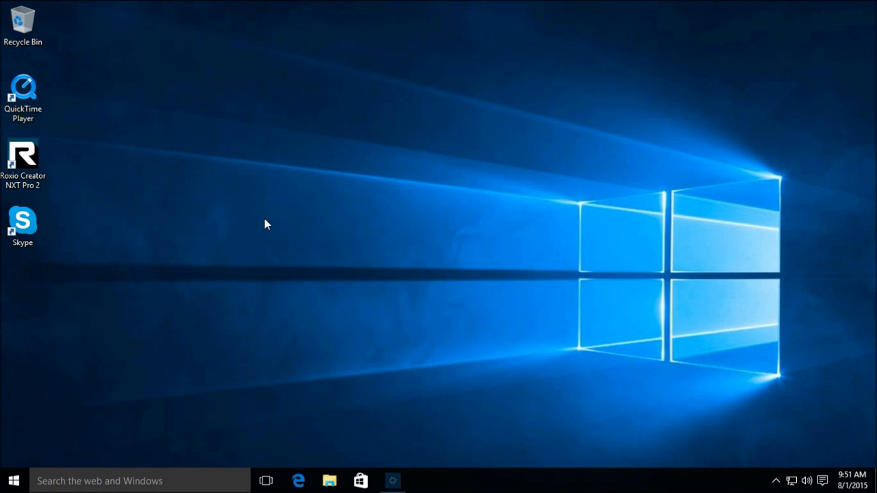
{"action": "left_click", "coordinate": [14, 480]}
{"action": "left_click", "coordinate": [66, 431]}
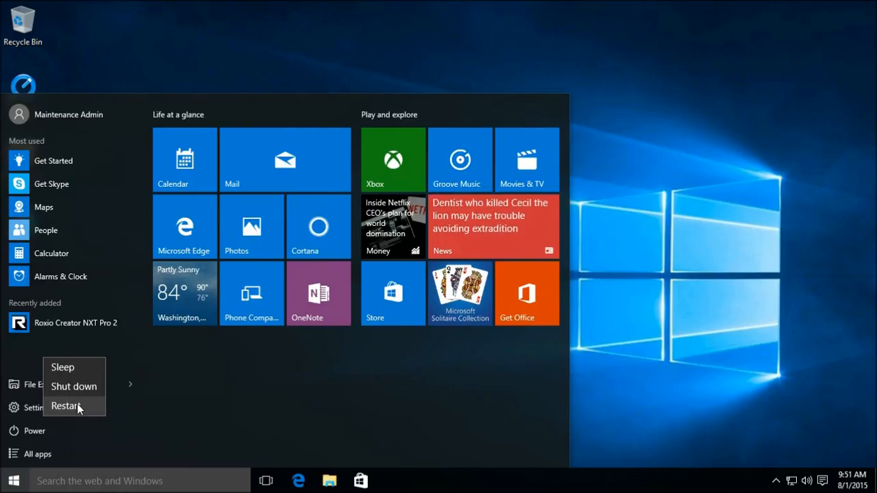
- Restart into PhoenixBIOS setup and move to the Boot page
{"action": "left_click", "coordinate": [72, 406]}
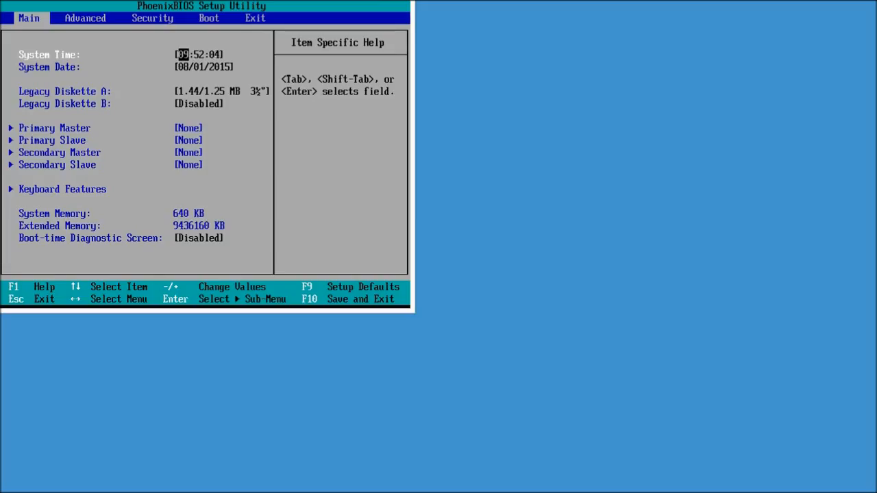
{"action": "key", "text": "Right"}
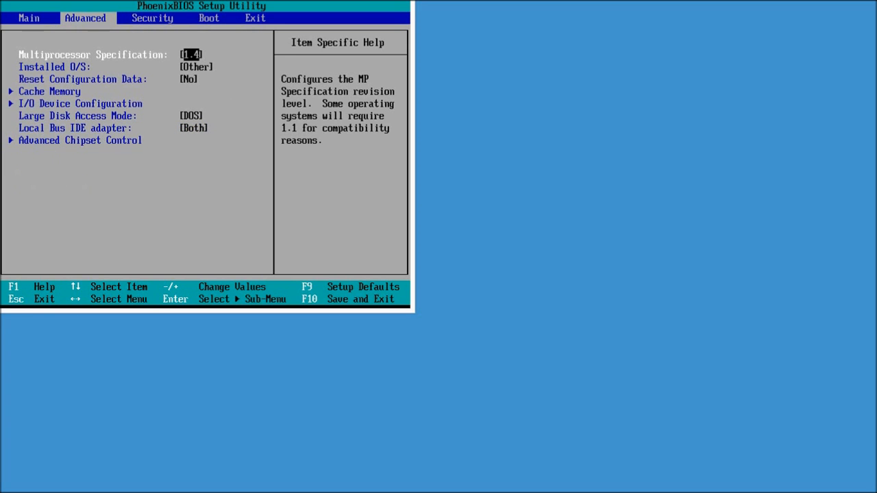
{"action": "key", "text": "Right"}
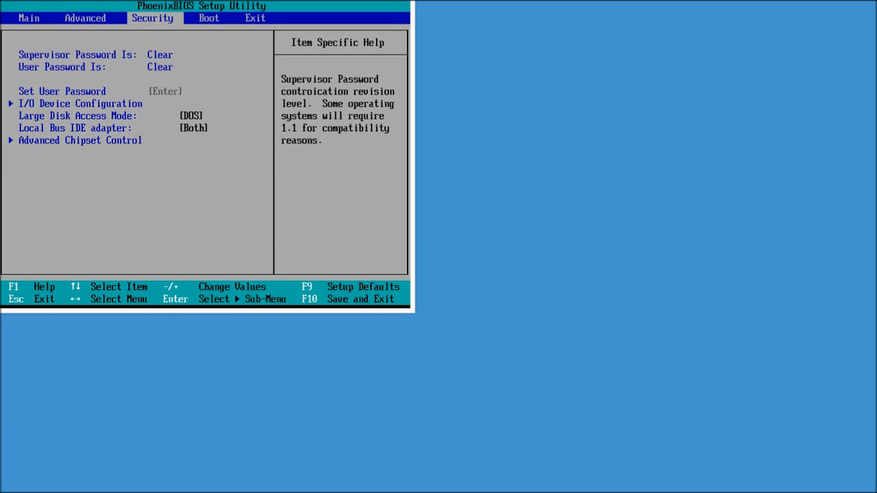
{"action": "key", "text": "Right"}
- Move Hard Drive to the top of the boot order, with VMware Virtual SCSI Hard Drive first
{"action": "key", "text": "Down"}
{"action": "key", "text": "Down"}
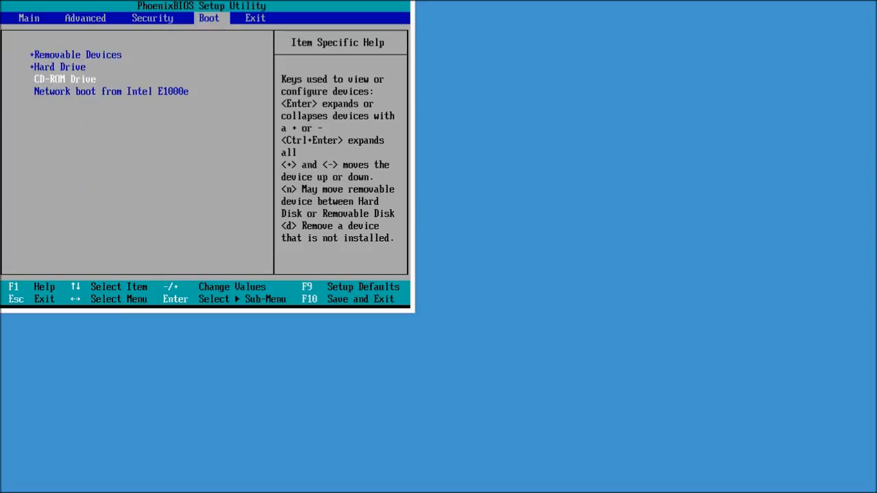
{"action": "key", "text": "Up"}
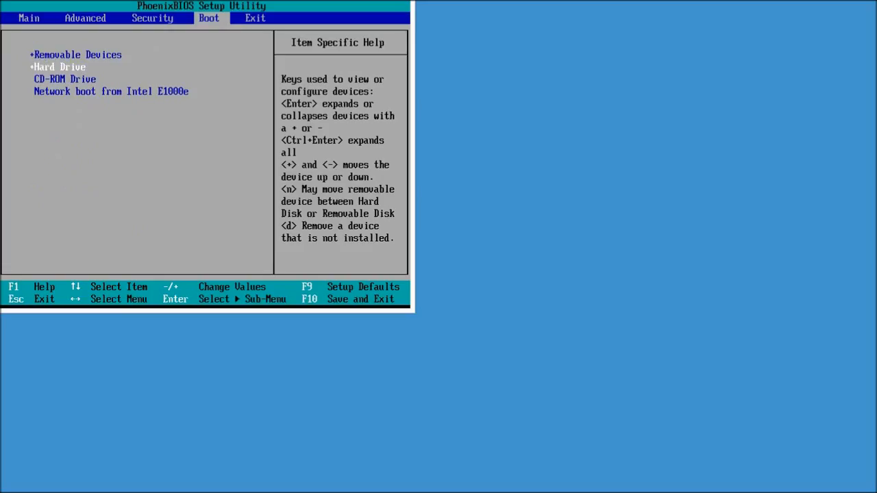
{"action": "key", "text": "plus"}
{"action": "key", "text": "Return"}
{"action": "key", "text": "Down"}
{"action": "key", "text": "Down"}
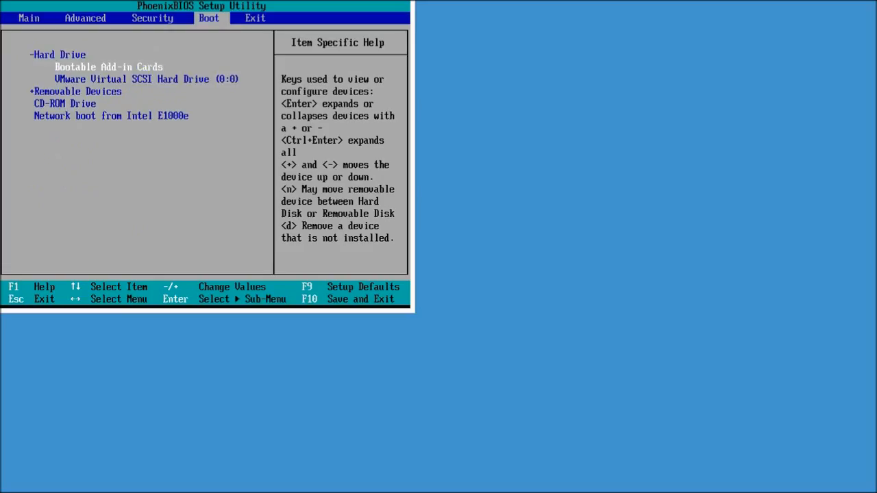
{"action": "key", "text": "plus"}
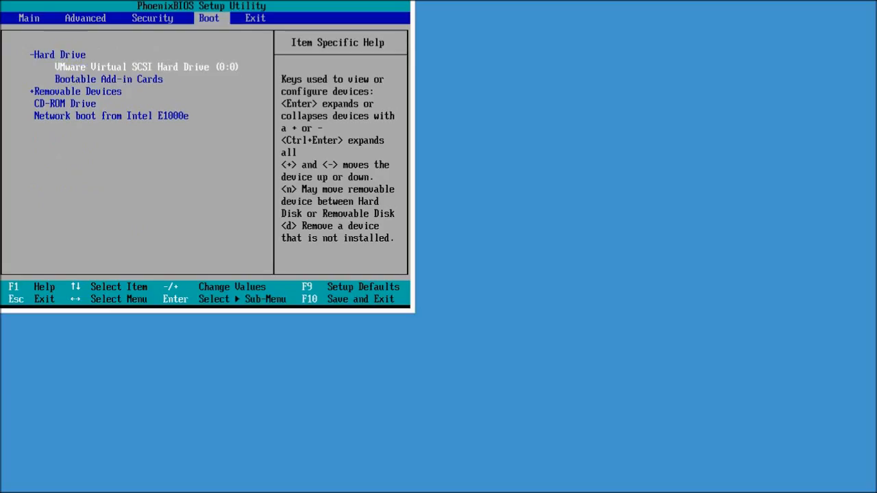
- Expand Removable Devices to review its drives, then return to the Security page
{"action": "key", "text": "Down"}
{"action": "key", "text": "Down"}
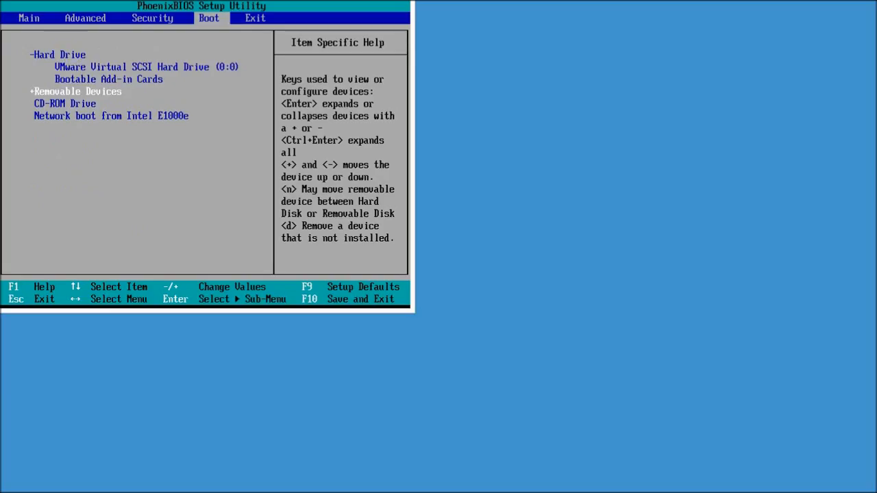
{"action": "key", "text": "Return"}
{"action": "key", "text": "Down"}
{"action": "key", "text": "Up"}
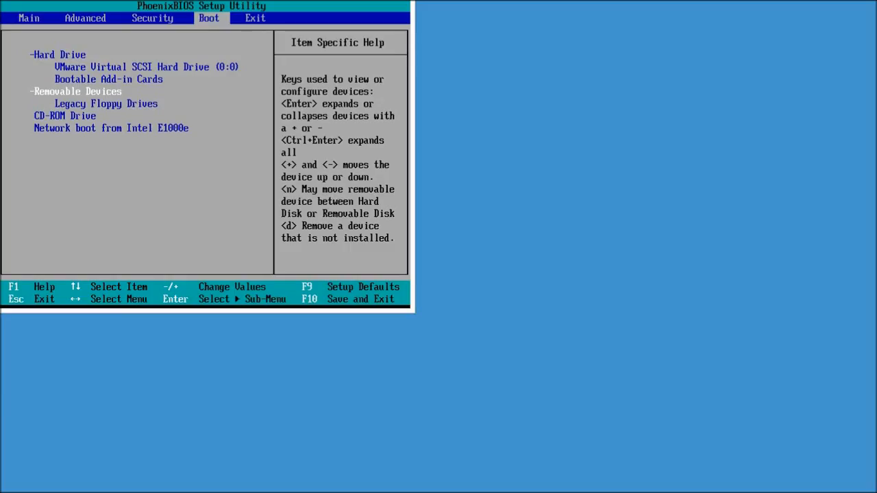
{"action": "key", "text": "Down"}
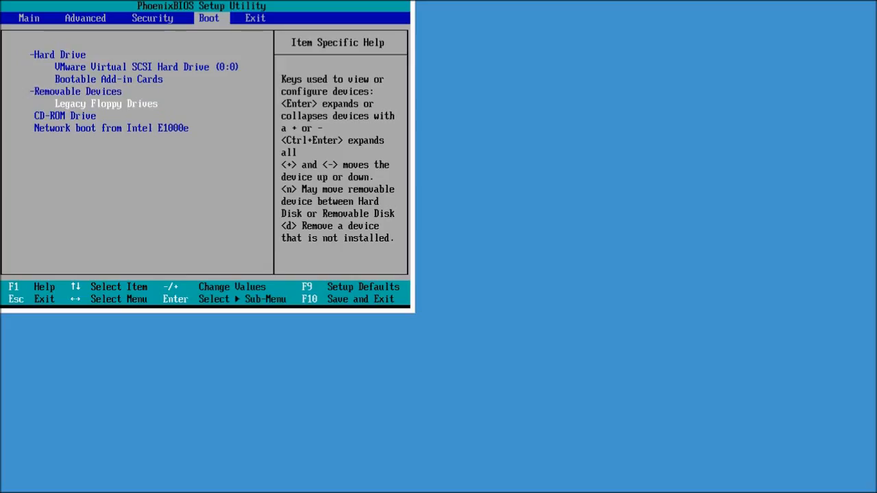
{"action": "key", "text": "Down"}
{"action": "key", "text": "Up"}
{"action": "key", "text": "Up"}
{"action": "key", "text": "Up"}
{"action": "key", "text": "Up"}
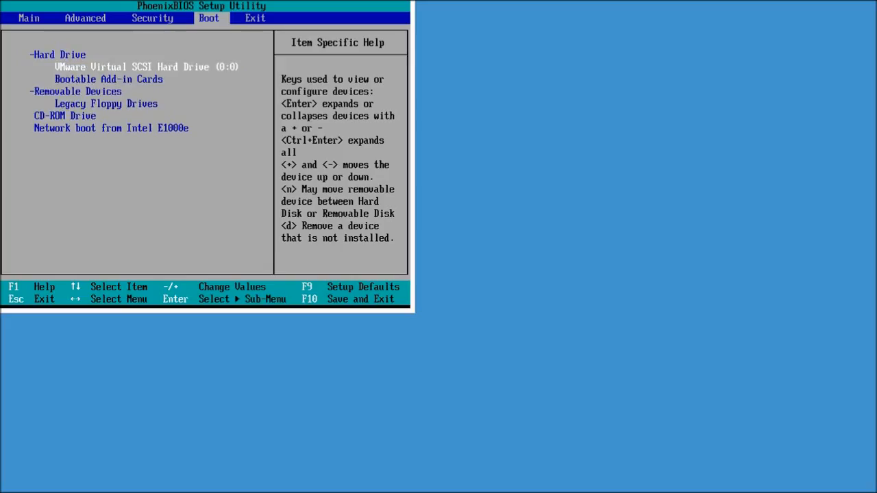
{"action": "key", "text": "Left"}
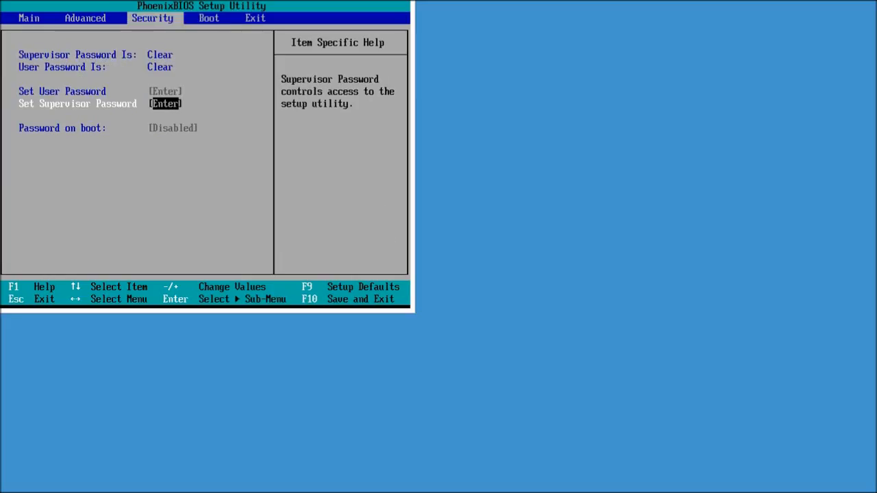
- Set and confirm a new supervisor password on the Security page
{"action": "key", "text": "Return"}
{"action": "type", "text": "********"}
{"action": "key", "text": "Return"}
{"action": "type", "text": "********"}
{"action": "key", "text": "Return"}
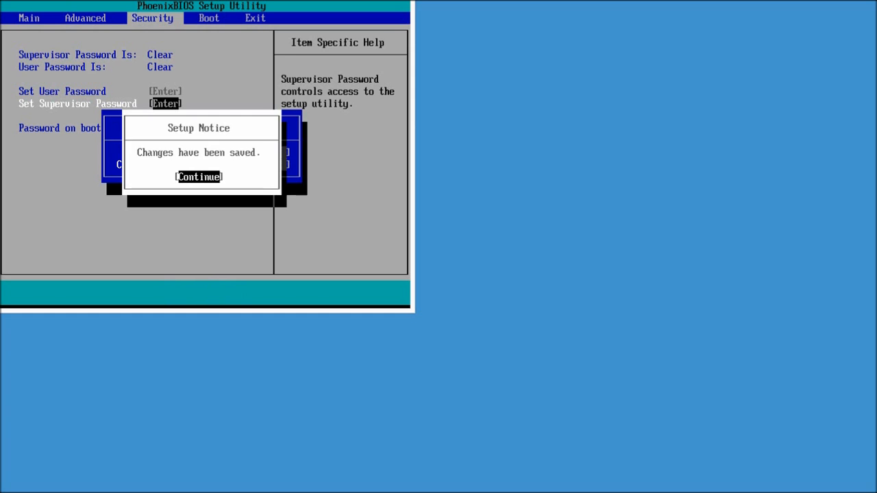
{"action": "key", "text": "Return"}
- Review the password options, then save the configuration and exit setup
{"action": "key", "text": "Left"}
{"action": "key", "text": "Right"}
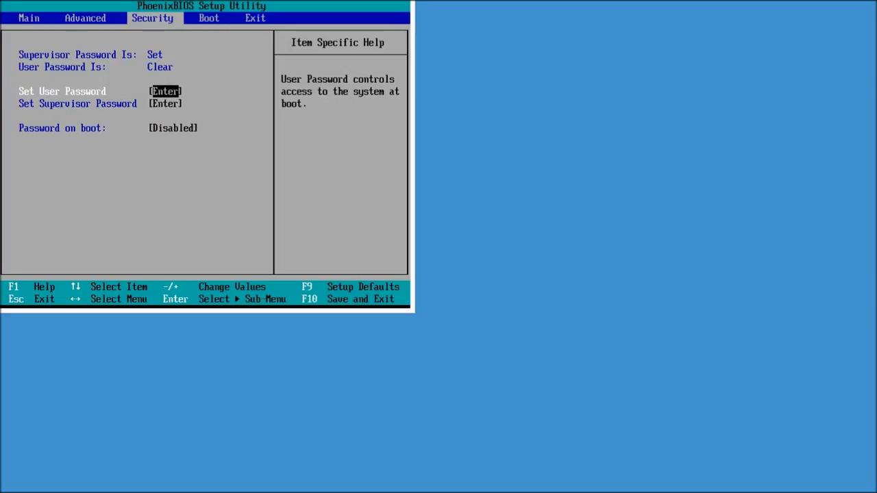
{"action": "key", "text": "Down"}
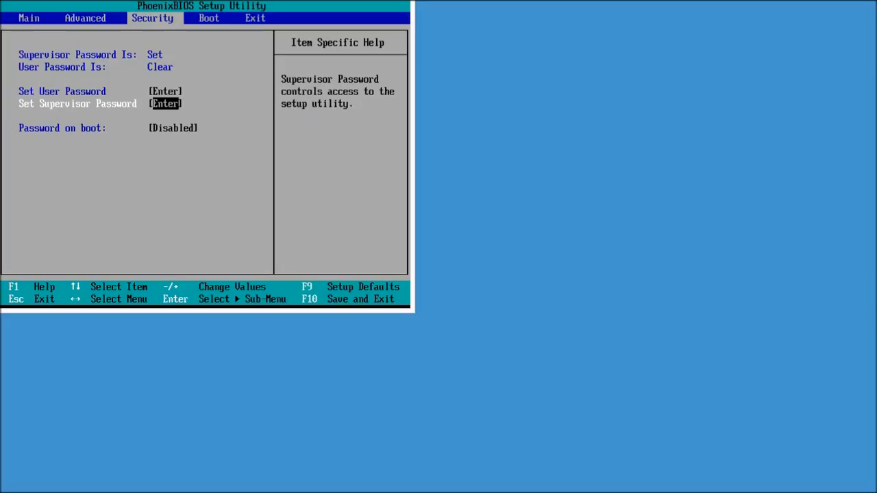
{"action": "key", "text": "Up"}
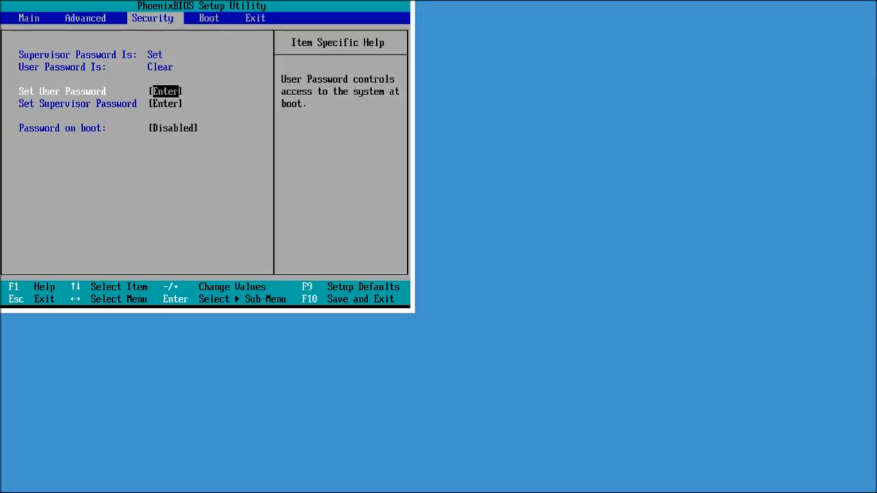
{"action": "key", "text": "Down"}
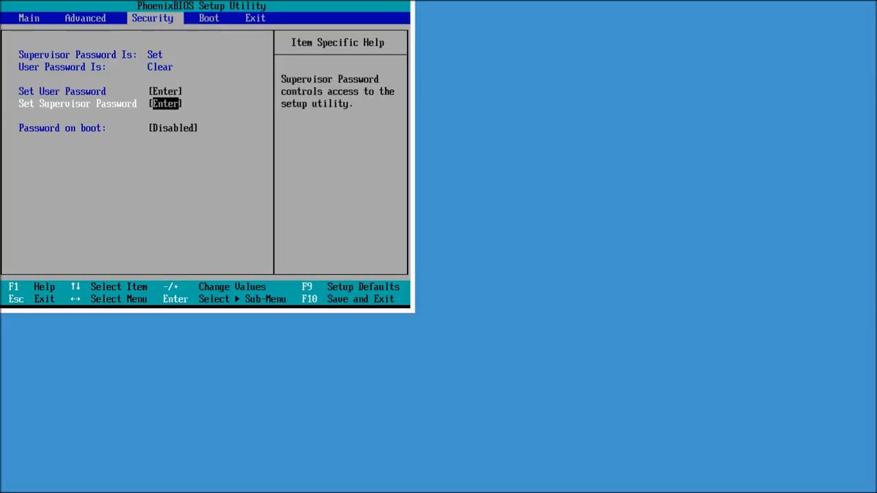
{"action": "key", "text": "Left"}
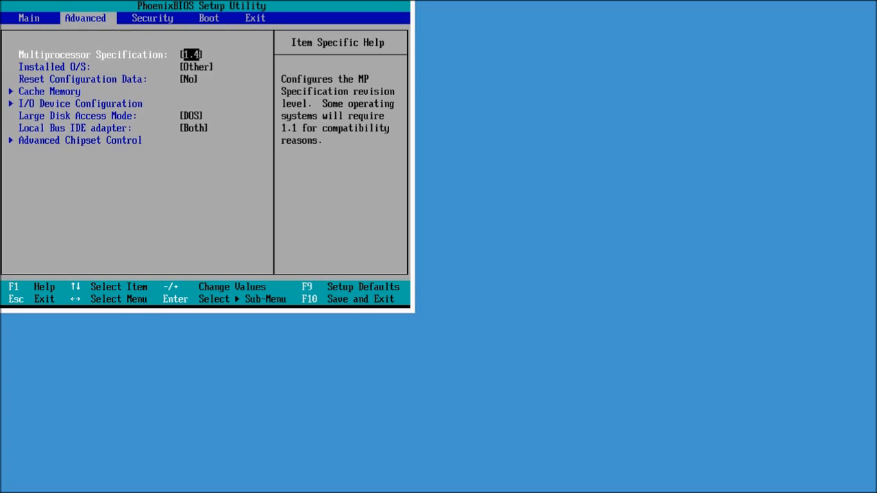
{"action": "key", "text": "Left"}
{"action": "key", "text": "Right"}
{"action": "key", "text": "Right"}
{"action": "key", "text": "Right"}
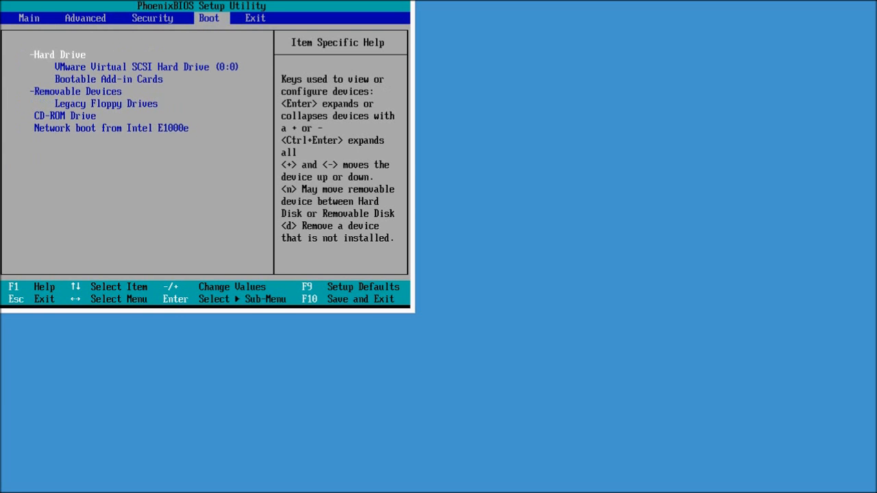
{"action": "key", "text": "Right"}
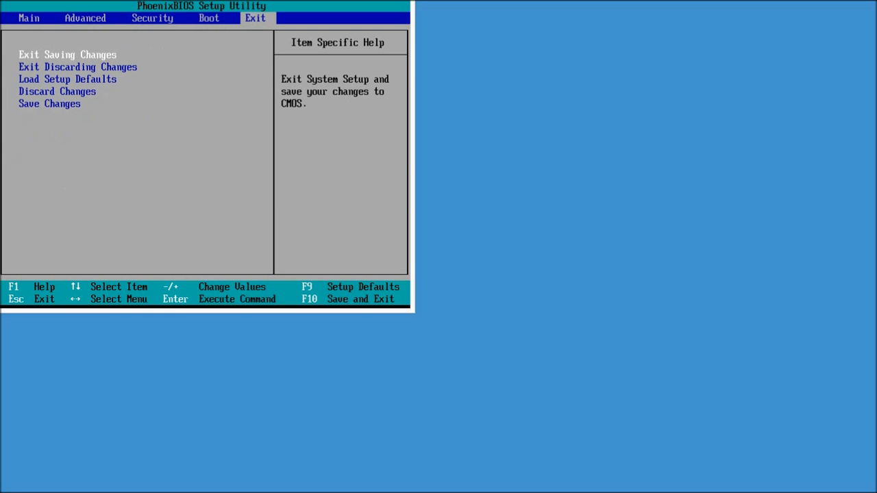
{"action": "key", "text": "Return"}
{"action": "key", "text": "Return"}
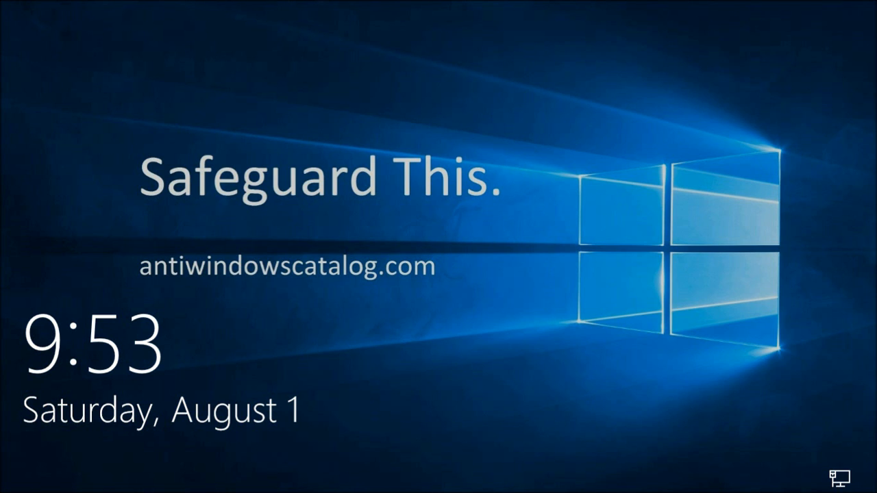
- Sign in to Windows as the admin with the account password
{"action": "left_click", "coordinate": [315, 214]}
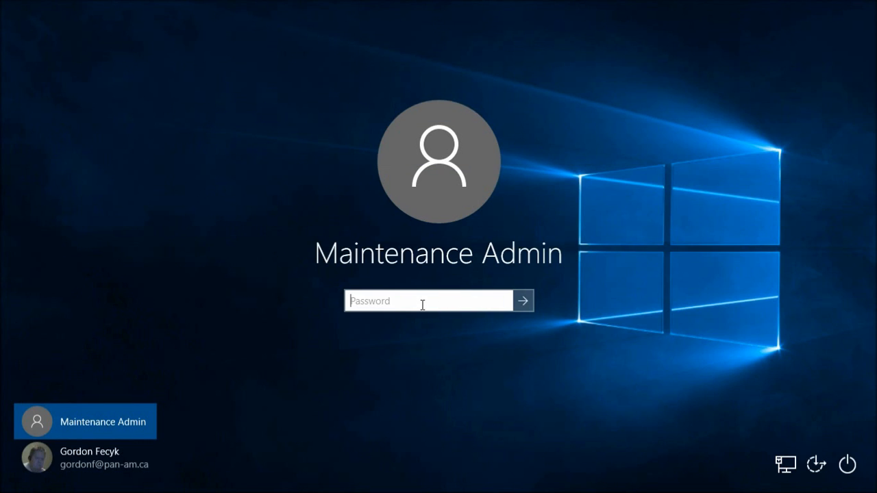
{"action": "type", "text": "***********"}
{"action": "key", "text": "Return"}
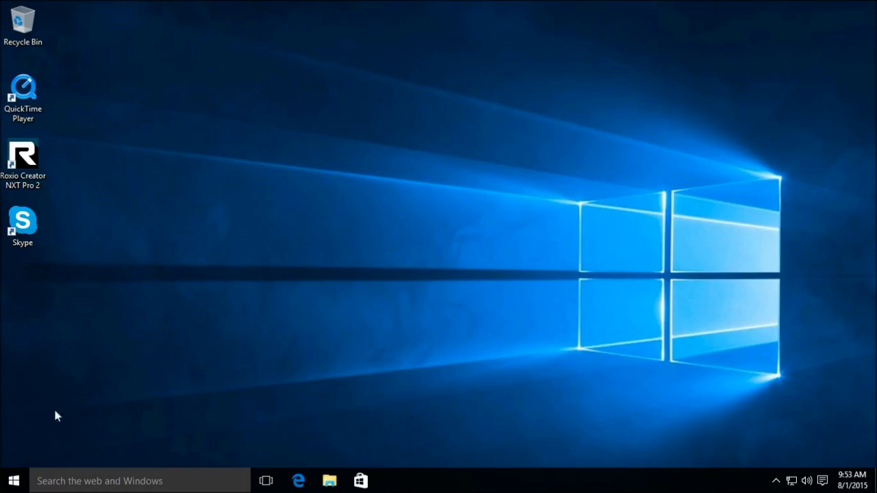
- Under Settings > Accounts > Family & other users, add someone else without an email address
{"action": "left_click", "coordinate": [13, 481]}
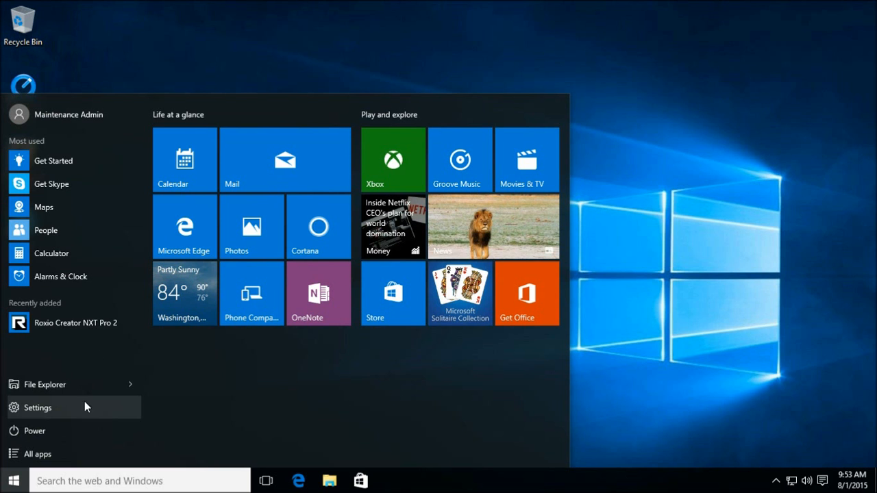
{"action": "left_click", "coordinate": [52, 409]}
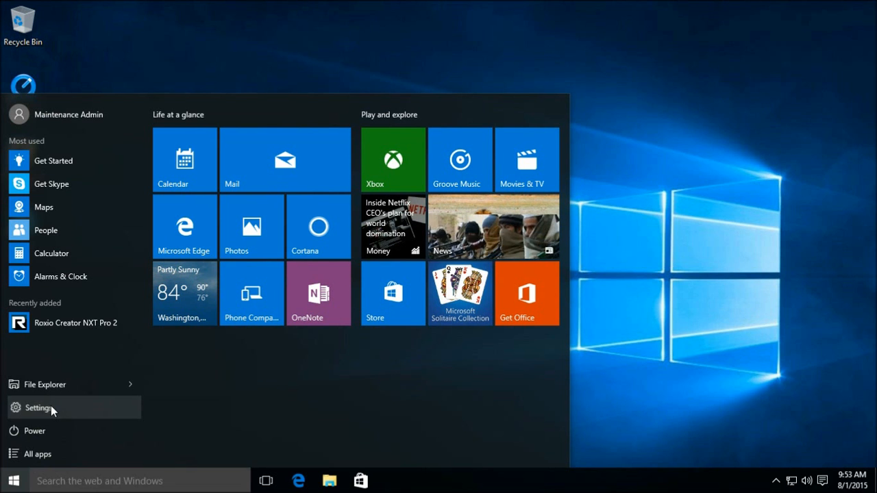
{"action": "scroll", "coordinate": [299, 208], "scroll_direction": "down", "scroll_amount": 2}
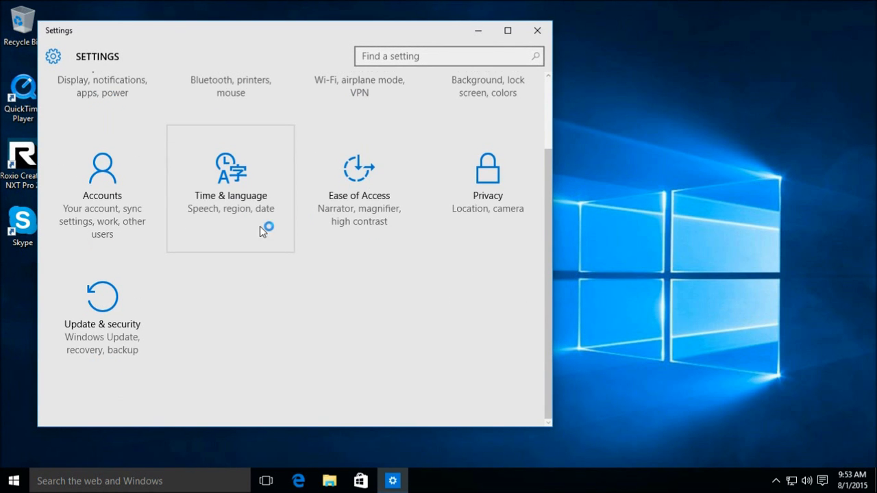
{"action": "left_click", "coordinate": [98, 185]}
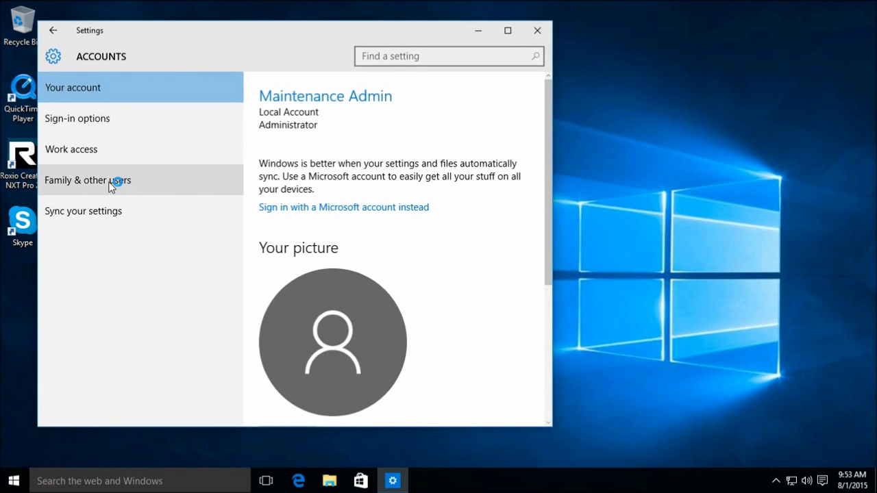
{"action": "left_click", "coordinate": [111, 184]}
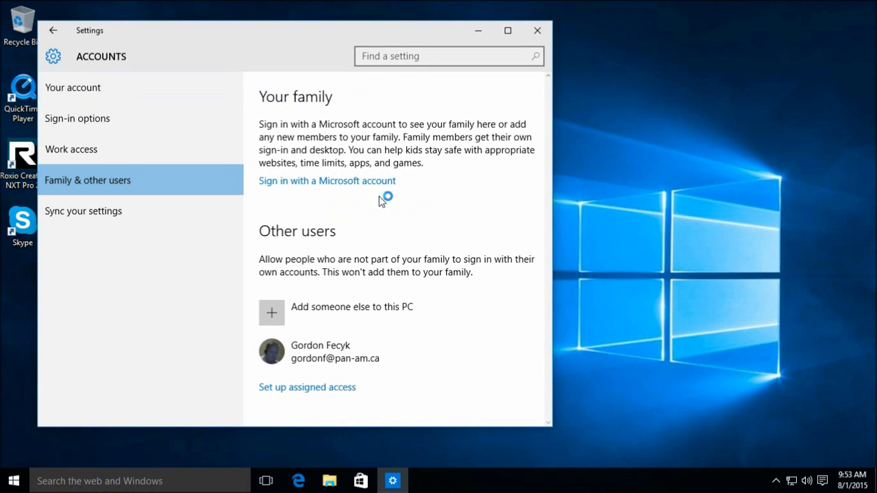
{"action": "left_click", "coordinate": [274, 309]}
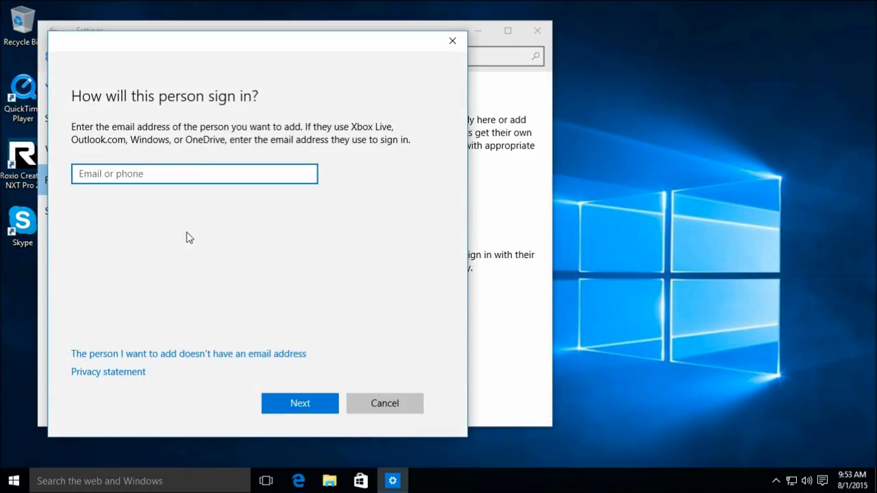
{"action": "left_click", "coordinate": [168, 358]}
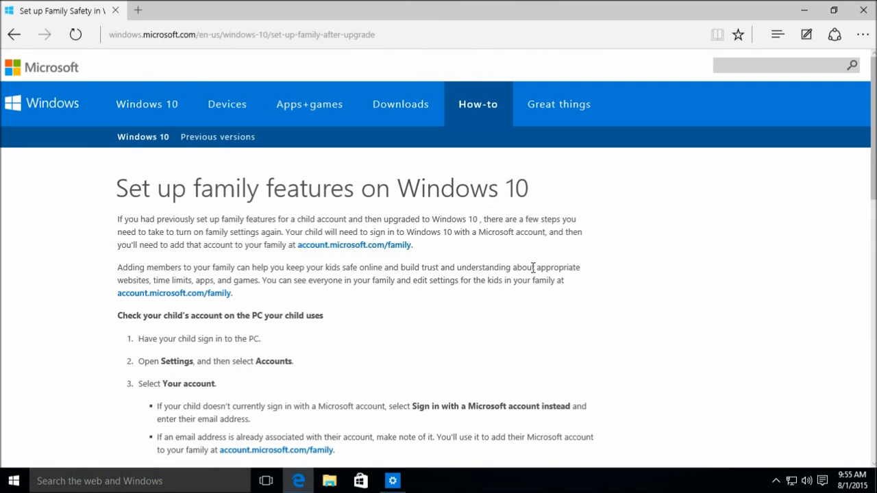
- Read through the 'Set up family features on Windows 10' page, then close Edge
{"action": "scroll", "coordinate": [501, 277], "scroll_direction": "down", "scroll_amount": 1}
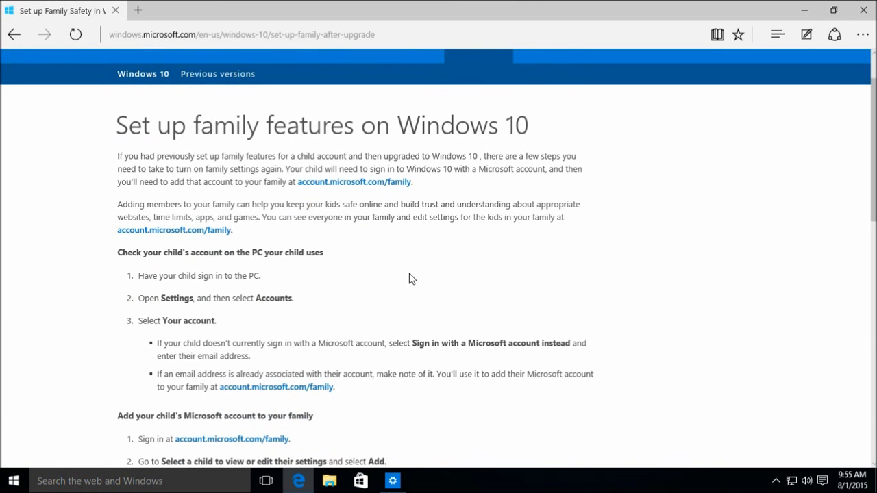
{"action": "scroll", "coordinate": [409, 276], "scroll_direction": "down", "scroll_amount": 1}
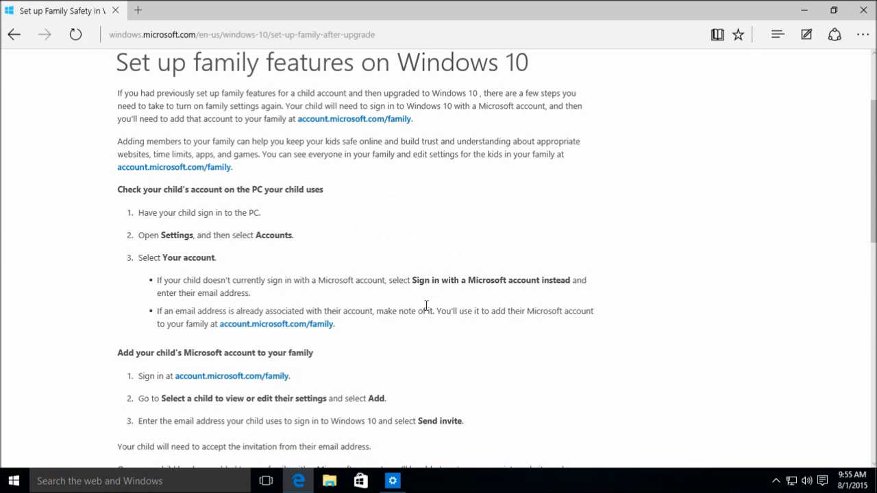
{"action": "scroll", "coordinate": [404, 317], "scroll_direction": "down", "scroll_amount": 1}
{"action": "scroll", "coordinate": [381, 303], "scroll_direction": "down", "scroll_amount": 1}
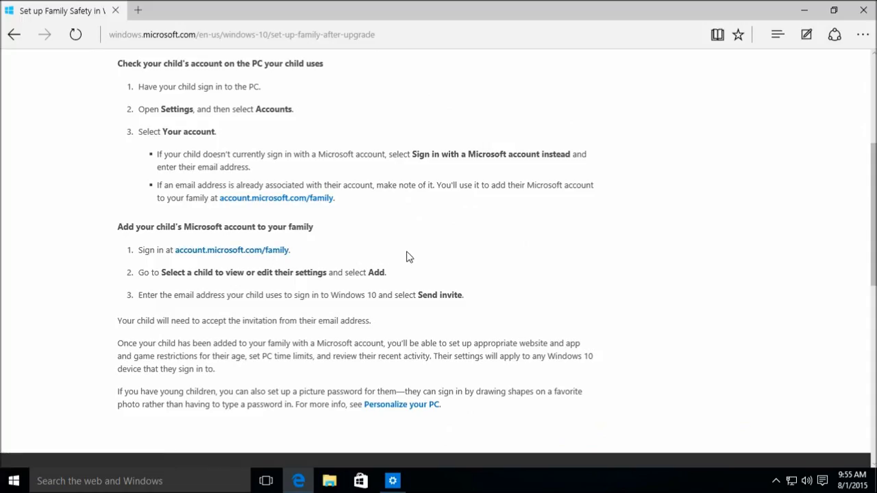
{"action": "scroll", "coordinate": [422, 257], "scroll_direction": "up", "scroll_amount": 4}
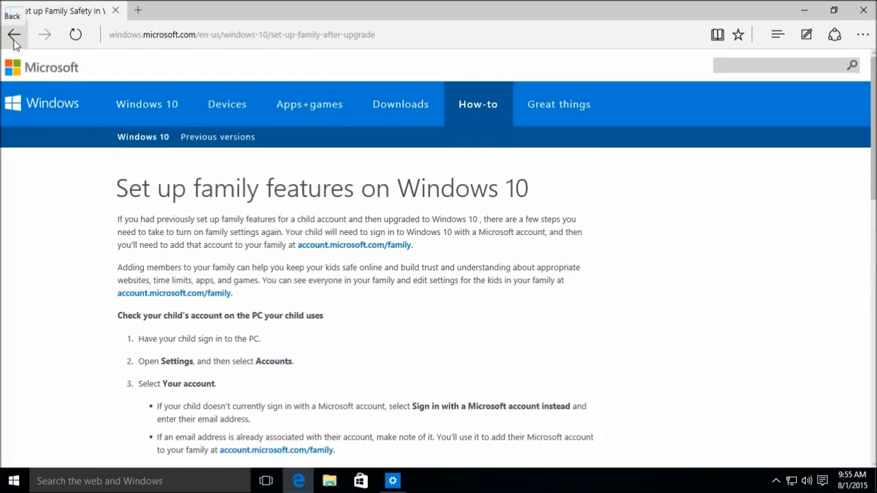
{"action": "left_click", "coordinate": [864, 11]}
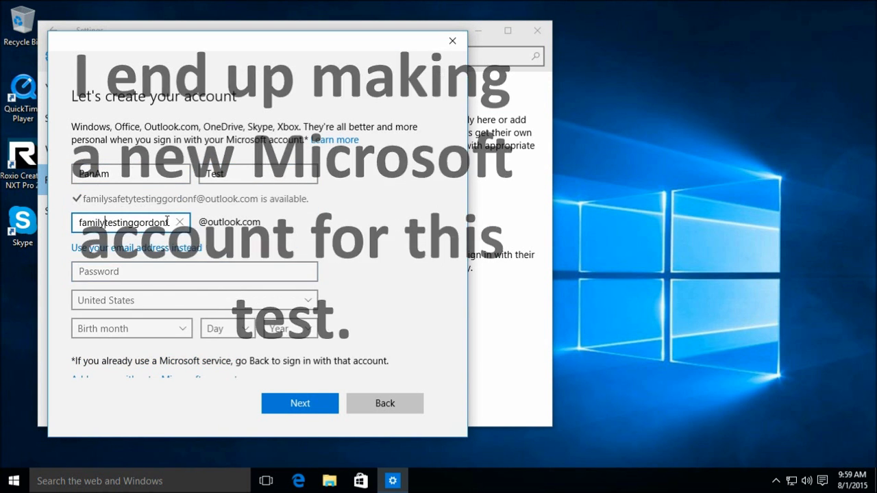
- Enter the new account's password and set the country to United States
{"action": "left_click", "coordinate": [158, 272]}
{"action": "type", "text": "*********"}
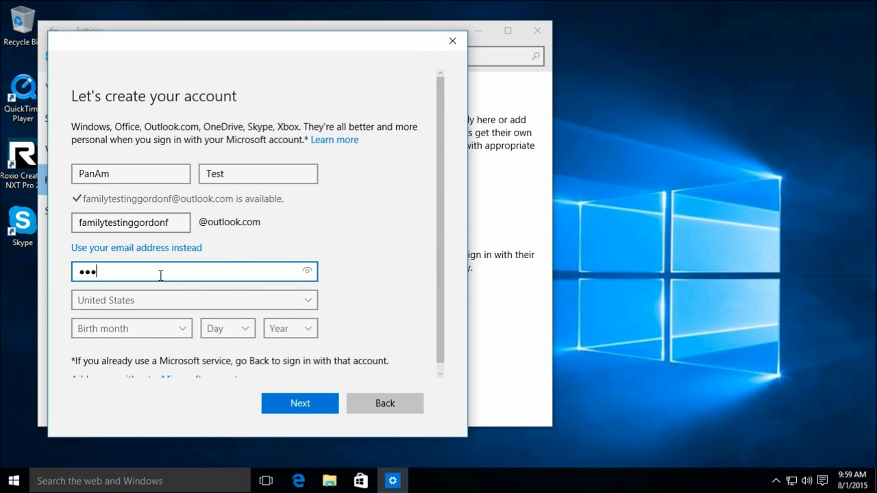
{"action": "key", "text": "BackSpace"}
{"action": "key", "text": "BackSpace"}
{"action": "key", "text": "BackSpace"}
{"action": "key", "text": "BackSpace"}
{"action": "key", "text": "BackSpace"}
{"action": "key", "text": "BackSpace"}
{"action": "key", "text": "BackSpace"}
{"action": "key", "text": "BackSpace"}
{"action": "key", "text": "BackSpace"}
{"action": "type", "text": "*************"}
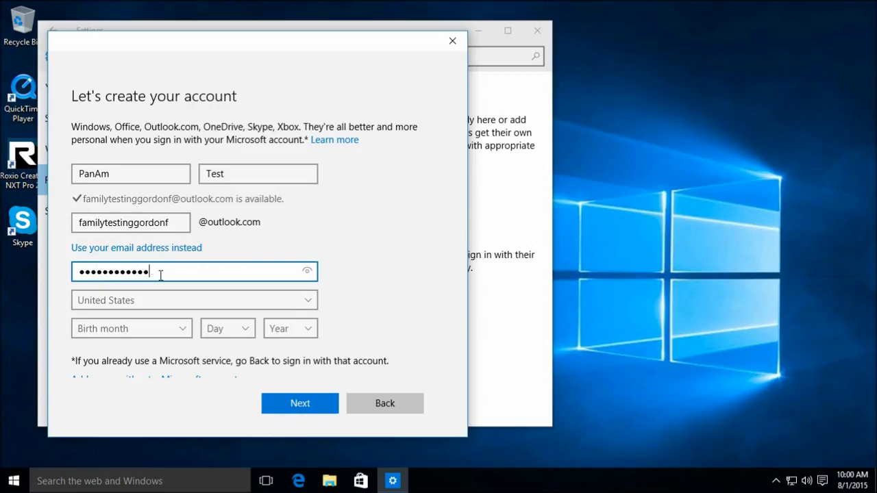
{"action": "key", "text": "Tab"}
{"action": "key", "text": "a"}
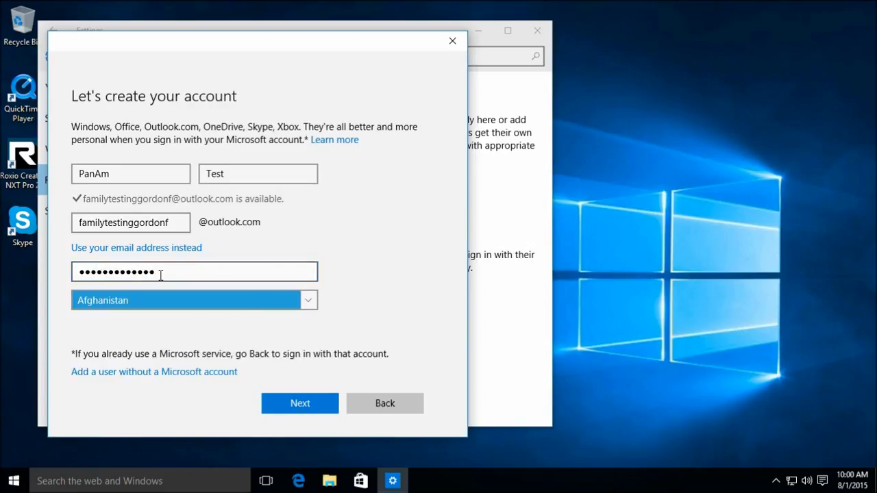
{"action": "left_click", "coordinate": [165, 300]}
{"action": "scroll", "coordinate": [185, 315], "scroll_direction": "down", "scroll_amount": 15}
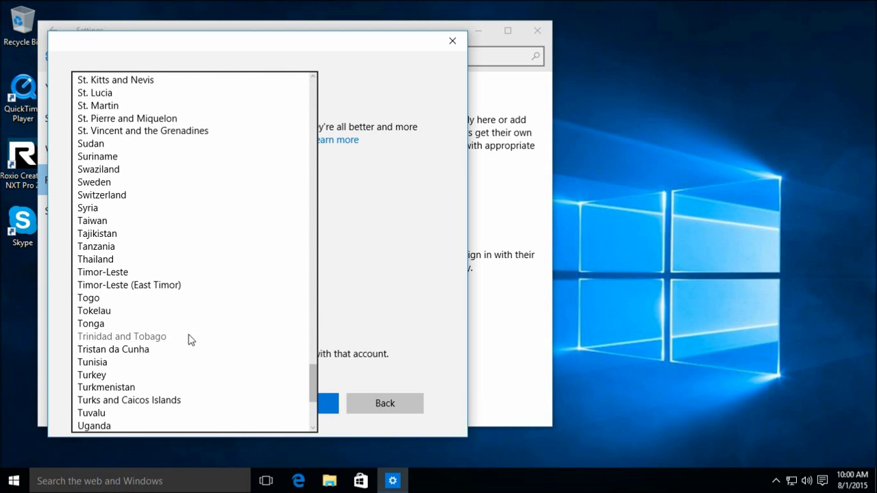
{"action": "scroll", "coordinate": [191, 339], "scroll_direction": "down", "scroll_amount": 2}
{"action": "left_click", "coordinate": [237, 402]}
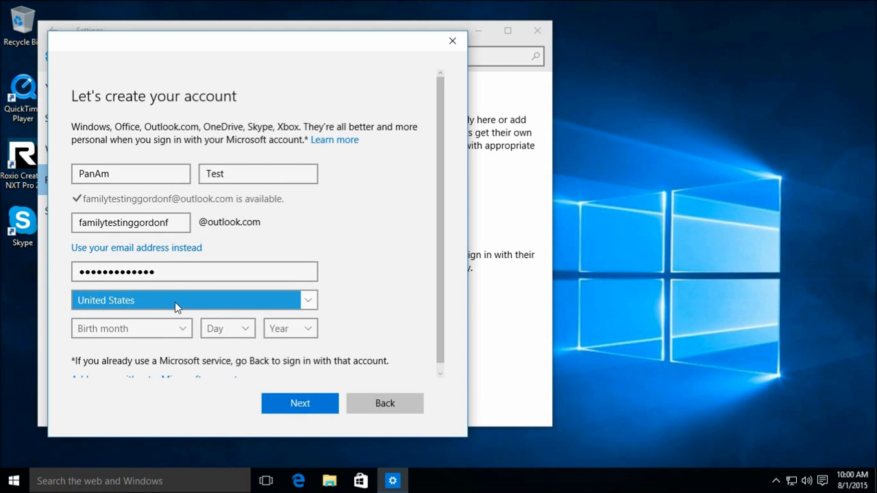
- Set the birth date to July 1, 1999 and submit the account details
{"action": "scroll", "coordinate": [439, 287], "scroll_direction": "down", "scroll_amount": 1}
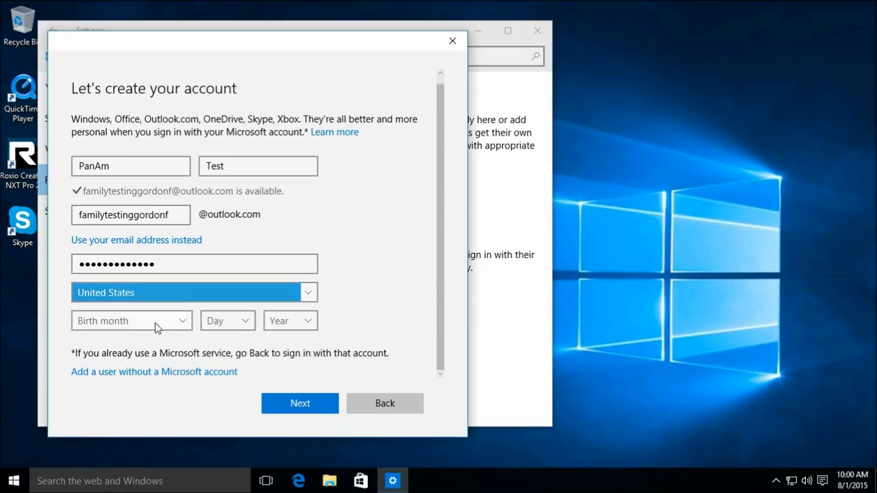
{"action": "left_click", "coordinate": [177, 322]}
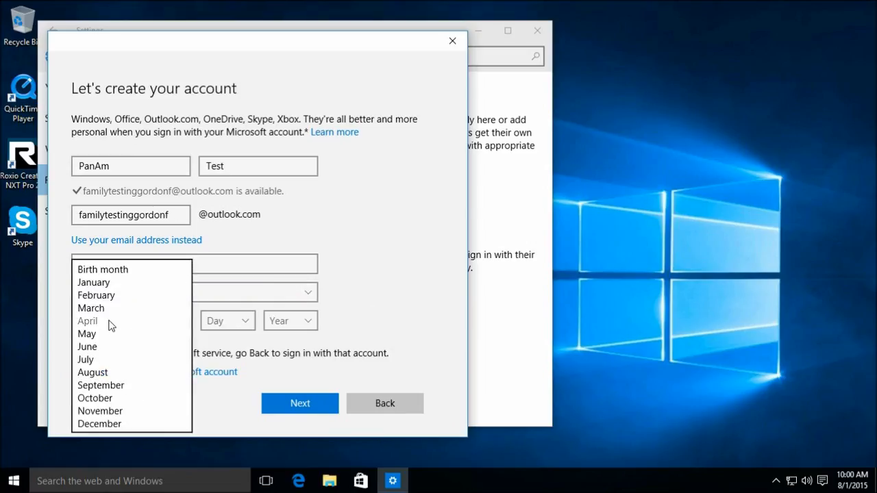
{"action": "left_click", "coordinate": [105, 360]}
{"action": "left_click", "coordinate": [245, 323]}
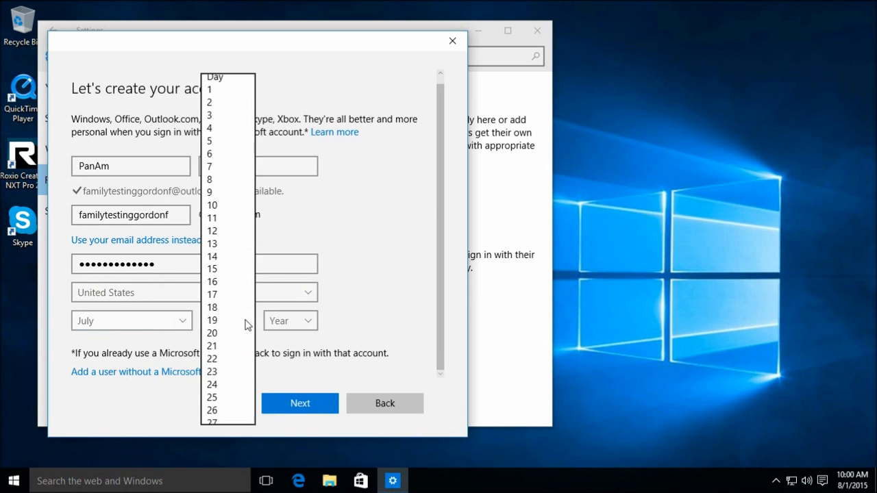
{"action": "left_click", "coordinate": [208, 93]}
{"action": "left_click", "coordinate": [305, 324]}
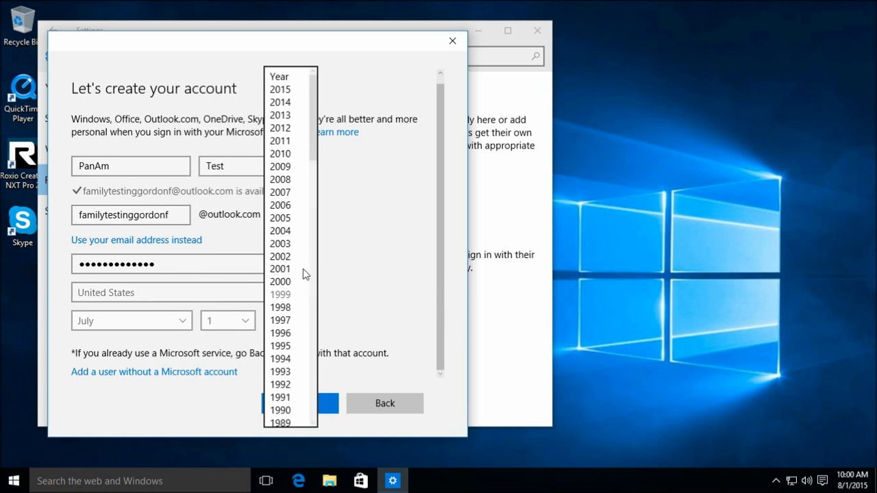
{"action": "mouse_move", "coordinate": [315, 140]}
{"action": "left_mouse_down"}
{"action": "mouse_move", "coordinate": [315, 177]}
{"action": "mouse_move", "coordinate": [316, 130]}
{"action": "left_mouse_up"}
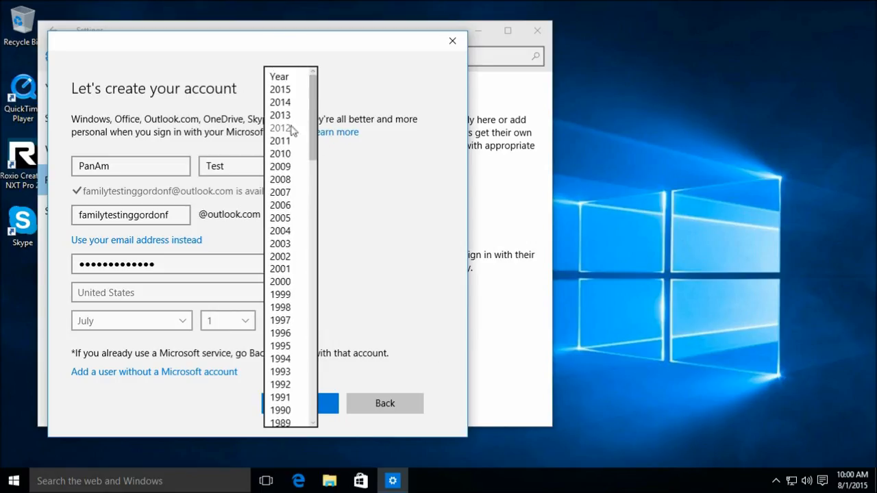
{"action": "left_click", "coordinate": [293, 295]}
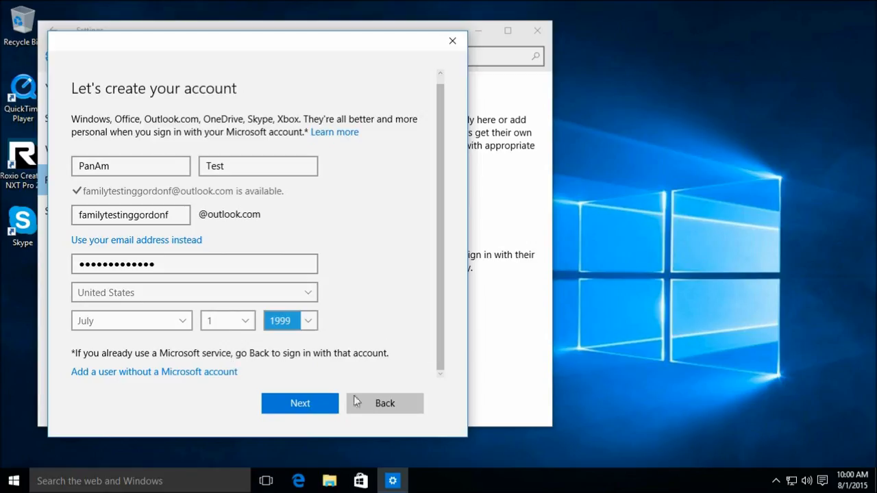
{"action": "left_click", "coordinate": [312, 405]}
- Add a phone number for security info, untick both marketing options, and finish
{"action": "left_click", "coordinate": [232, 222]}
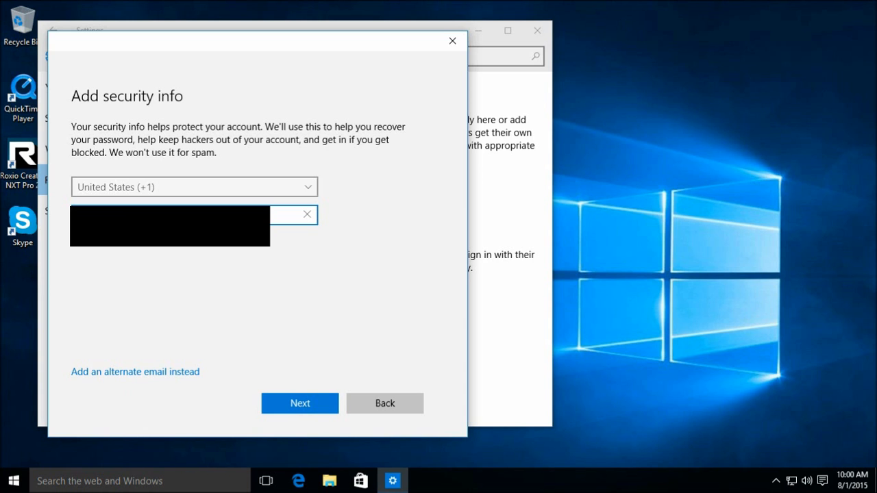
{"action": "left_click", "coordinate": [302, 406]}
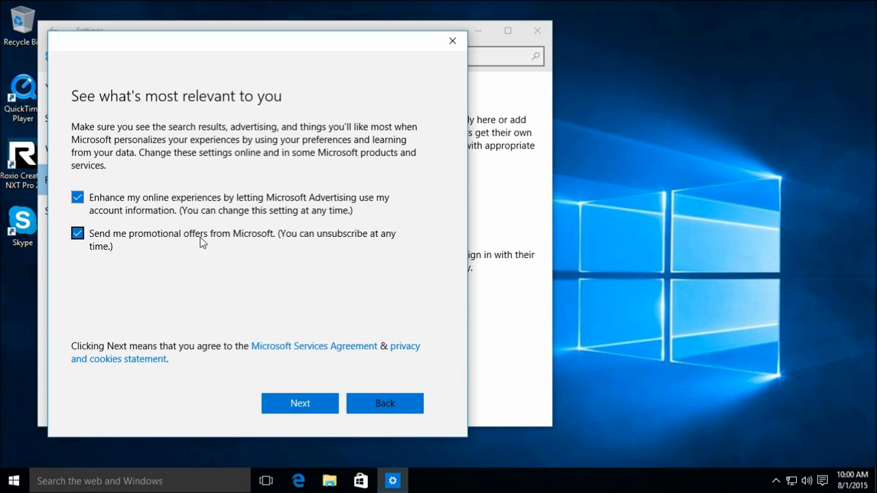
{"action": "left_click", "coordinate": [85, 202]}
{"action": "left_click", "coordinate": [83, 239]}
{"action": "left_click", "coordinate": [301, 403]}
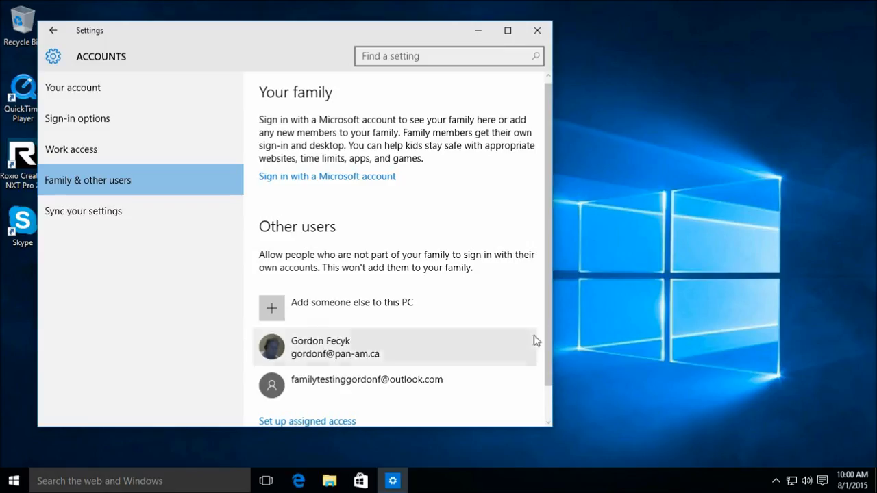
- Close Settings and sign out of the Maintenance Admin session
{"action": "scroll", "coordinate": [549, 353], "scroll_direction": "down", "scroll_amount": 2}
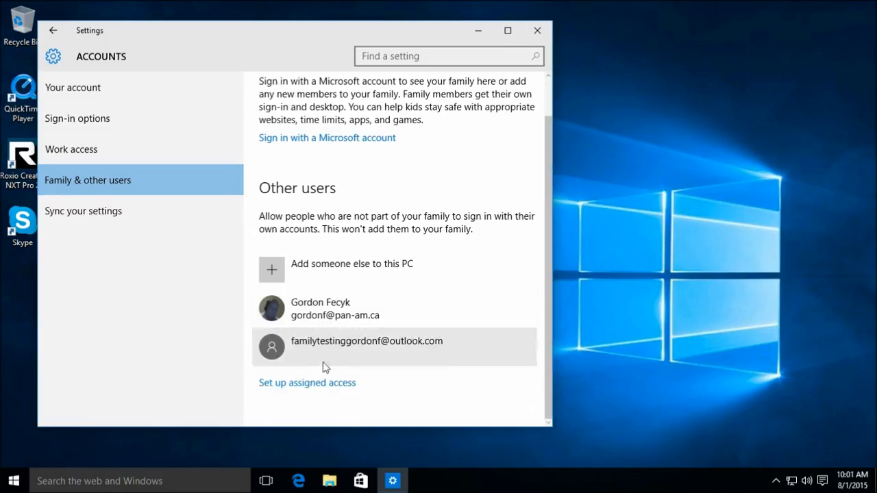
{"action": "left_click", "coordinate": [539, 31]}
{"action": "left_click", "coordinate": [15, 484]}
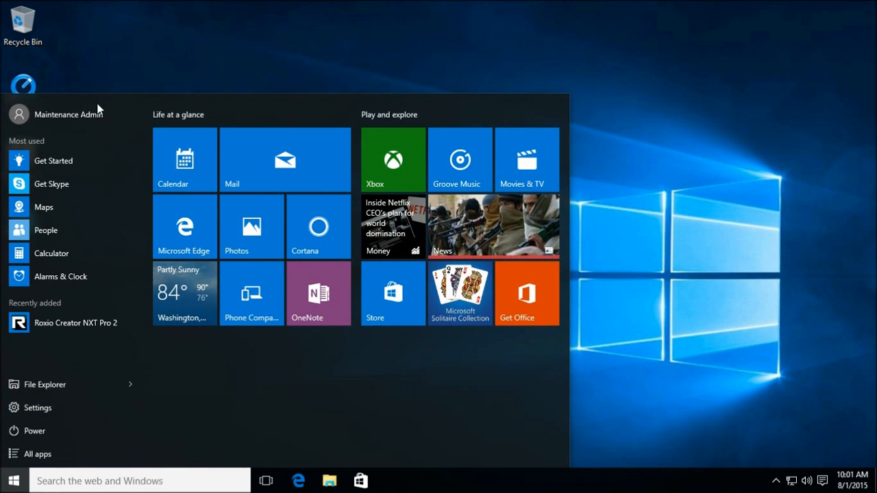
{"action": "left_click", "coordinate": [65, 112]}
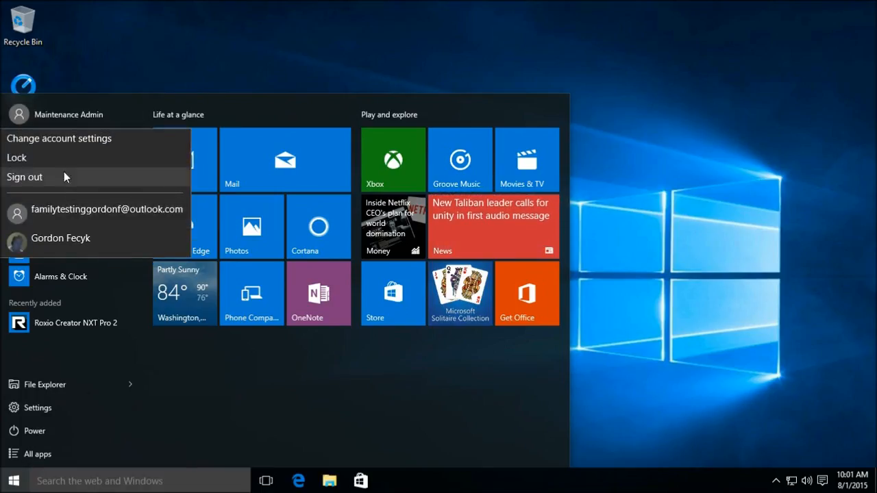
{"action": "left_click", "coordinate": [43, 178]}
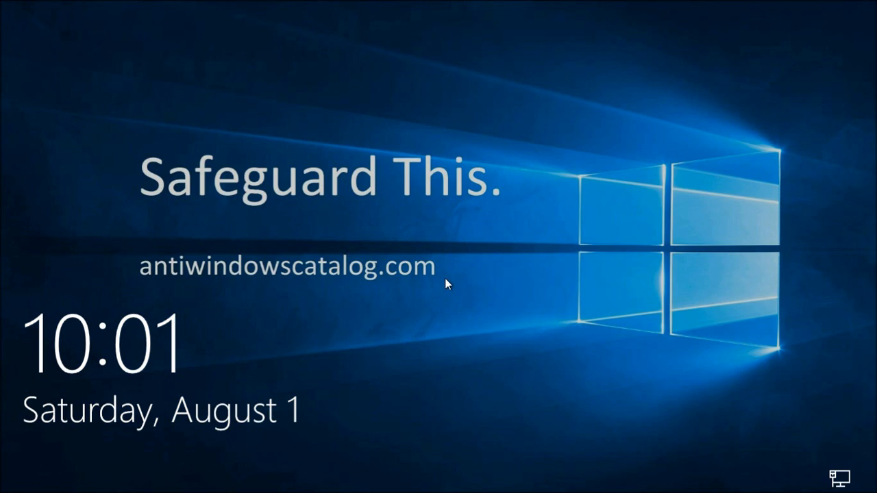
- Sign back in as the main Microsoft account user with its password
{"action": "left_click", "coordinate": [445, 278]}
{"action": "left_click", "coordinate": [104, 461]}
{"action": "type", "text": "•"}
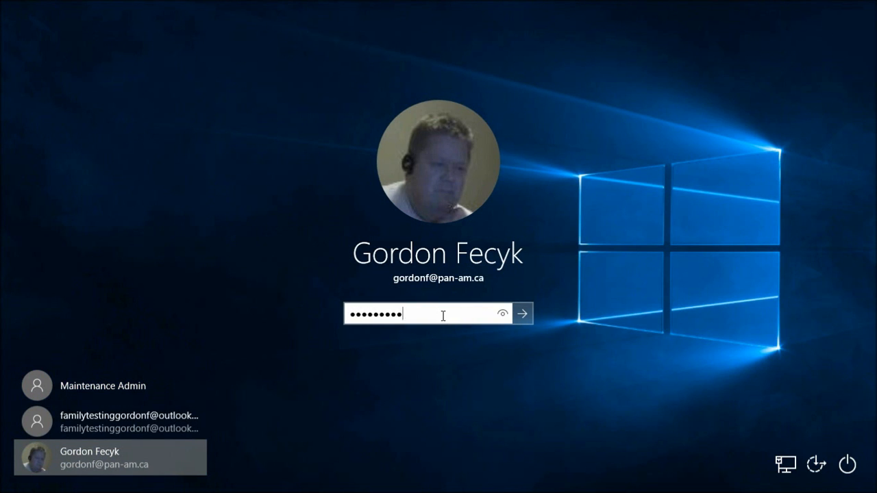
{"action": "type", "text": "••••••••••••"}
{"action": "key", "text": "Return"}
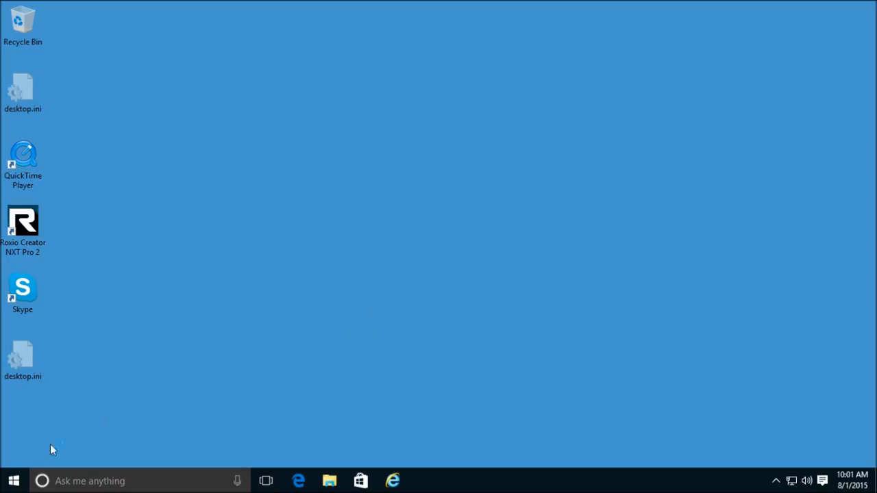
- Search 'Family Safety Windows 10' and open the family setup help article
{"action": "left_click", "coordinate": [157, 481]}
{"action": "type", "text": "Family Safety WIndows 10"}
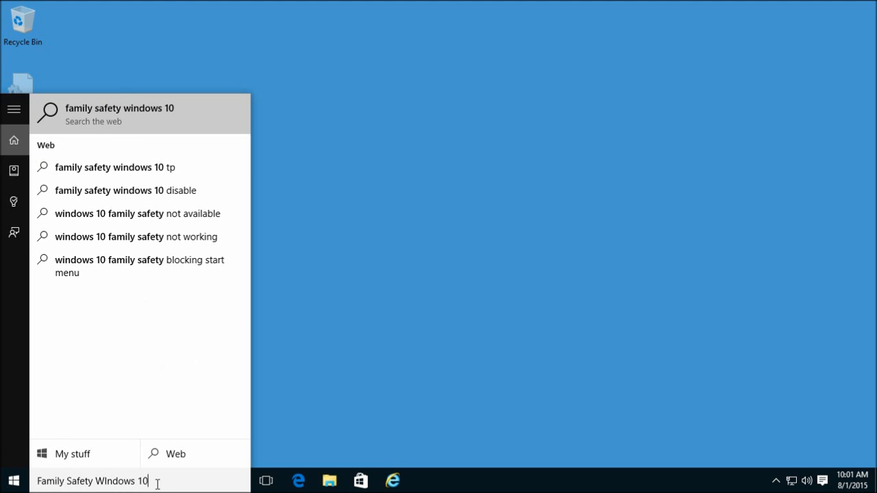
{"action": "key", "text": "Return"}
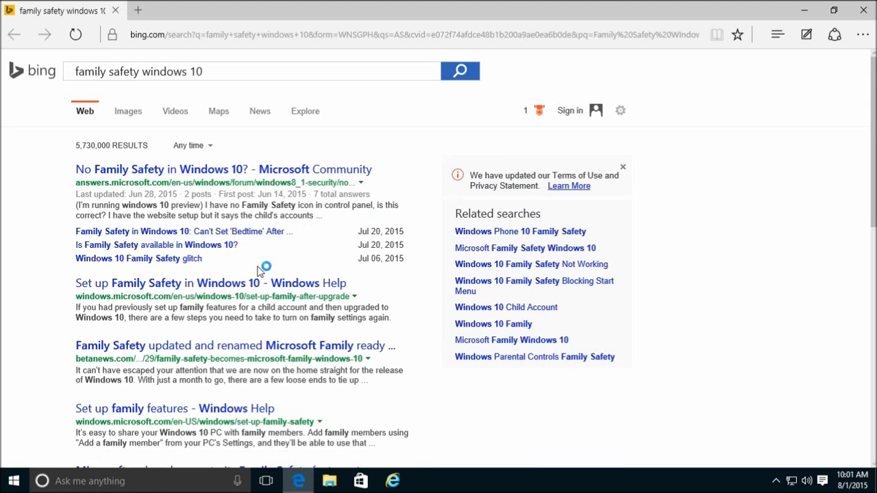
{"action": "left_click", "coordinate": [251, 284]}
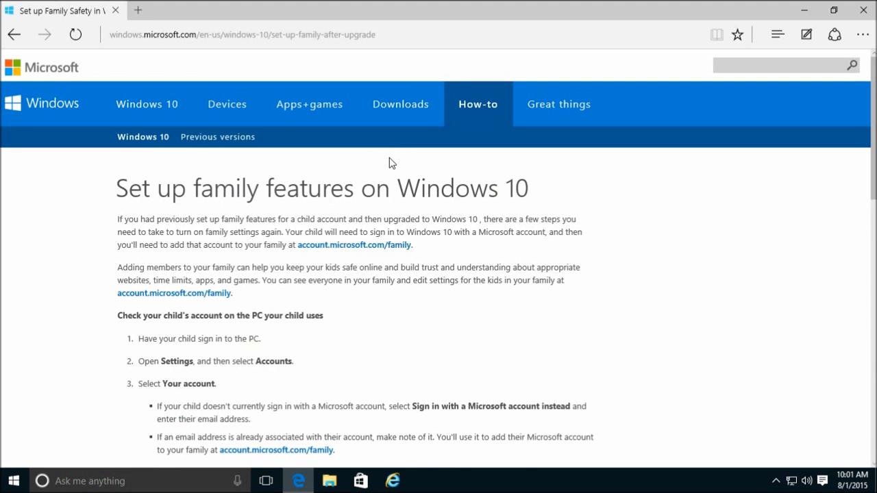
- Open the account.microsoft.com/family link in a new tab and switch to it
{"action": "scroll", "coordinate": [531, 327], "scroll_direction": "down", "scroll_amount": 2}
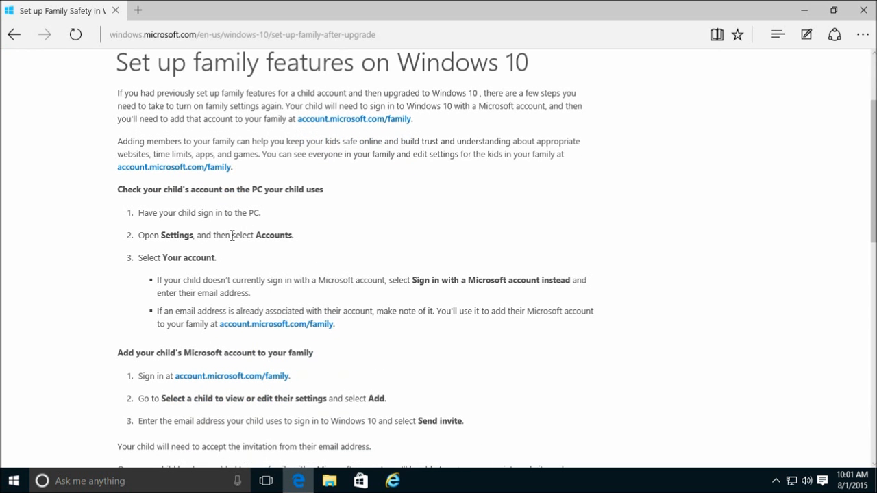
{"action": "scroll", "coordinate": [601, 336], "scroll_direction": "down", "scroll_amount": 1}
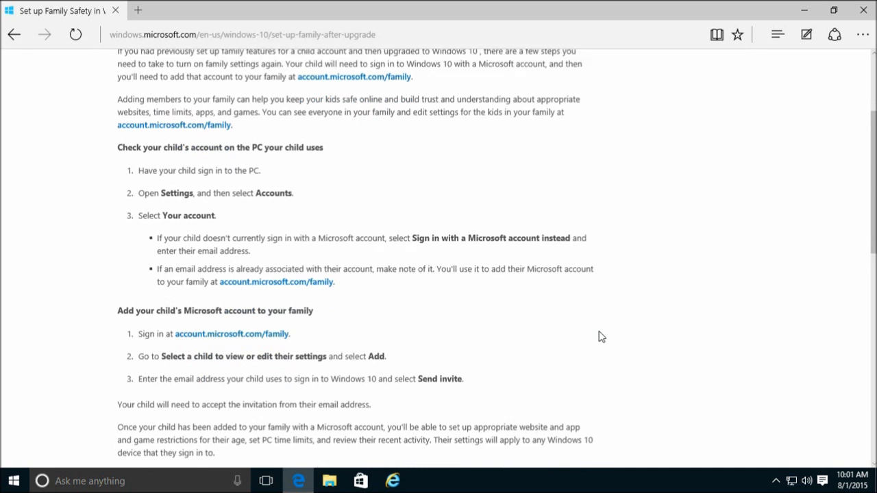
{"action": "right_click", "coordinate": [235, 316]}
{"action": "left_click", "coordinate": [276, 322]}
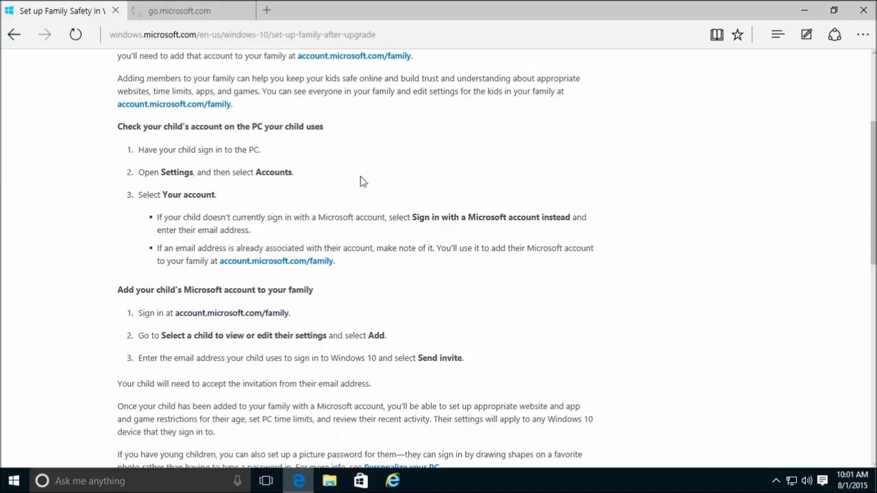
{"action": "left_click", "coordinate": [175, 11]}
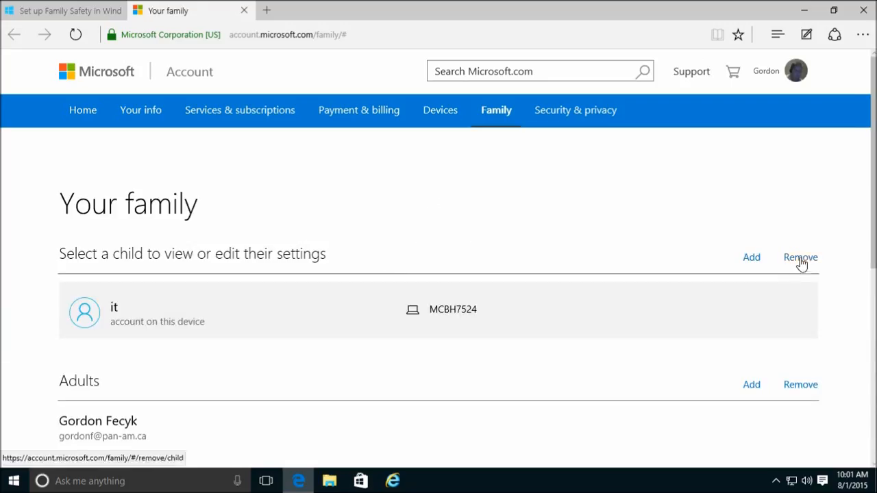
- Remove the existing child account from the family
{"action": "left_click", "coordinate": [799, 258]}
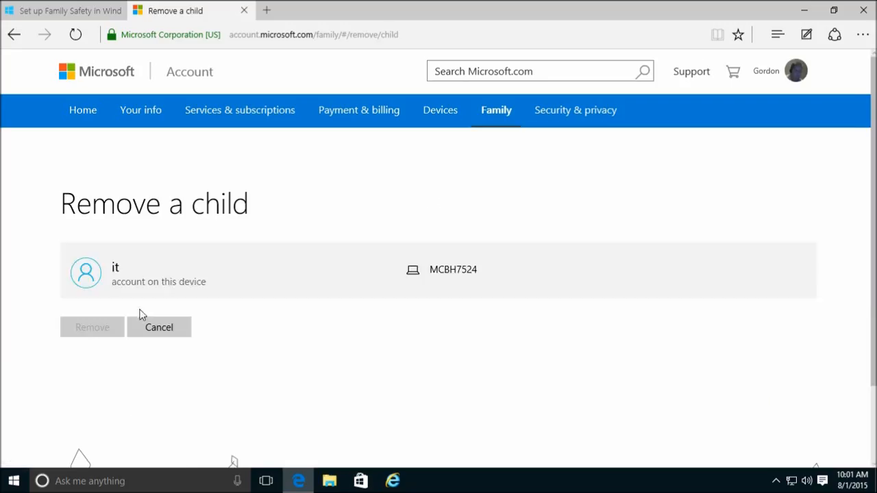
{"action": "left_click", "coordinate": [209, 272]}
{"action": "left_click", "coordinate": [103, 370]}
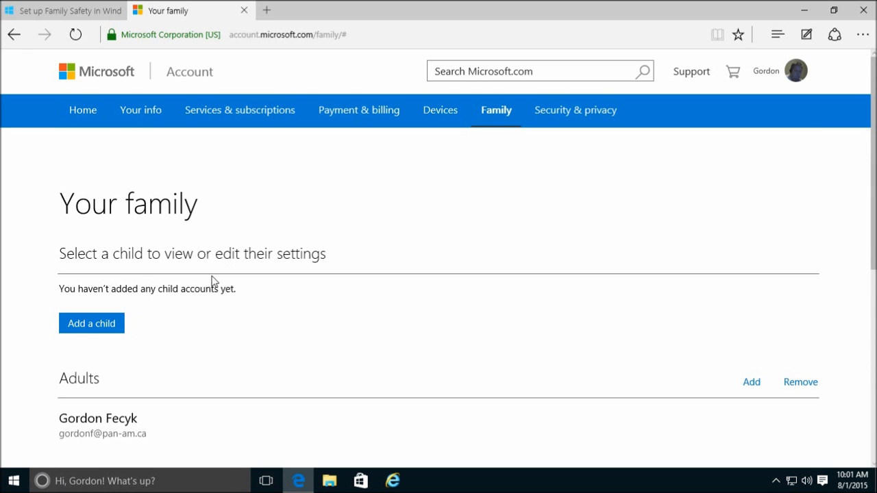
- Add a child by sending a family invitation to the child's e-mail address
{"action": "left_click", "coordinate": [88, 330]}
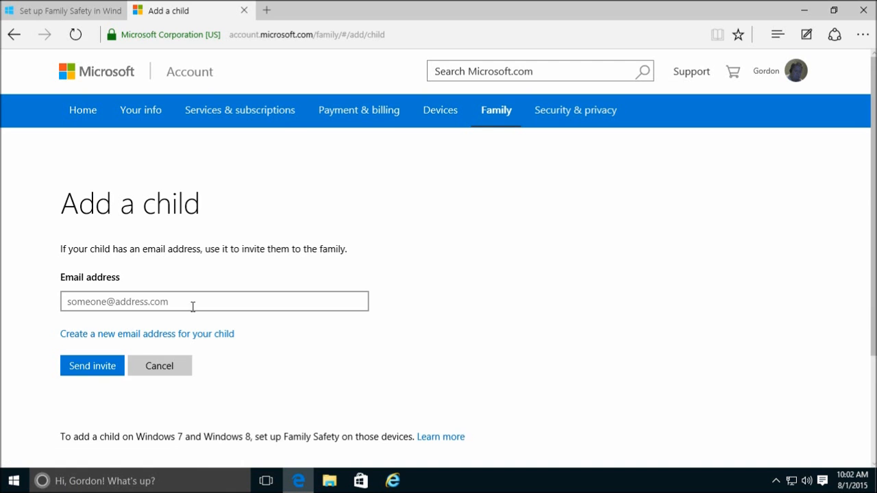
{"action": "left_click", "coordinate": [192, 301]}
{"action": "left_click", "coordinate": [14, 483]}
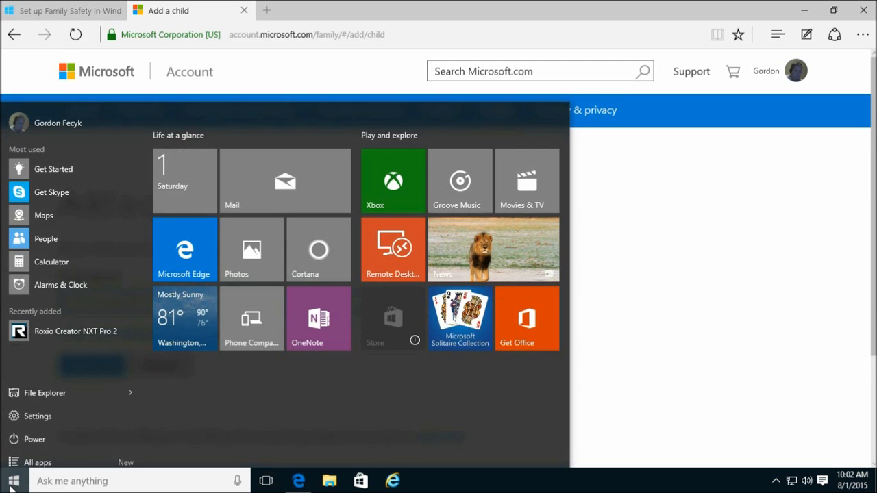
{"action": "left_click", "coordinate": [69, 113]}
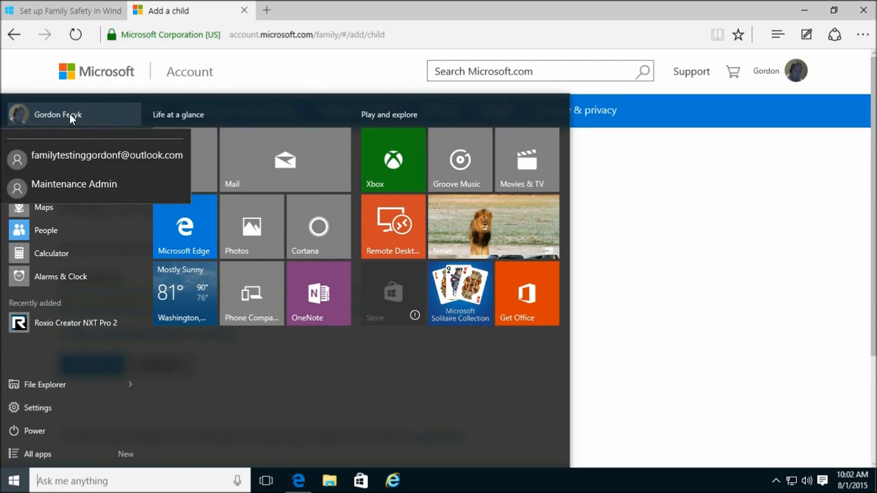
{"action": "left_click", "coordinate": [750, 196]}
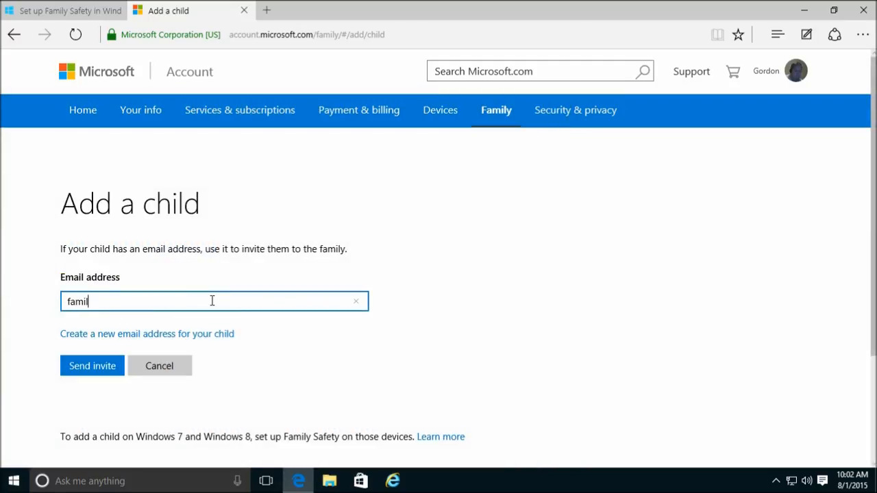
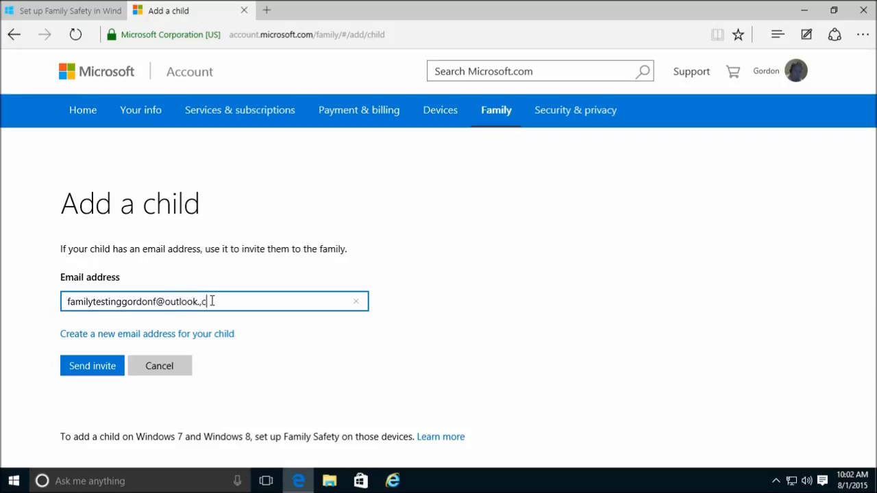
{"action": "key", "text": "Tab"}
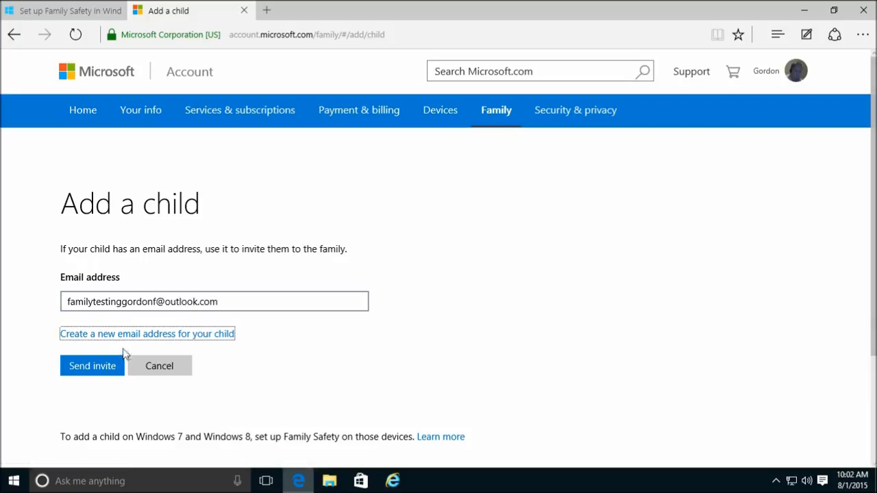
{"action": "left_click", "coordinate": [91, 367]}
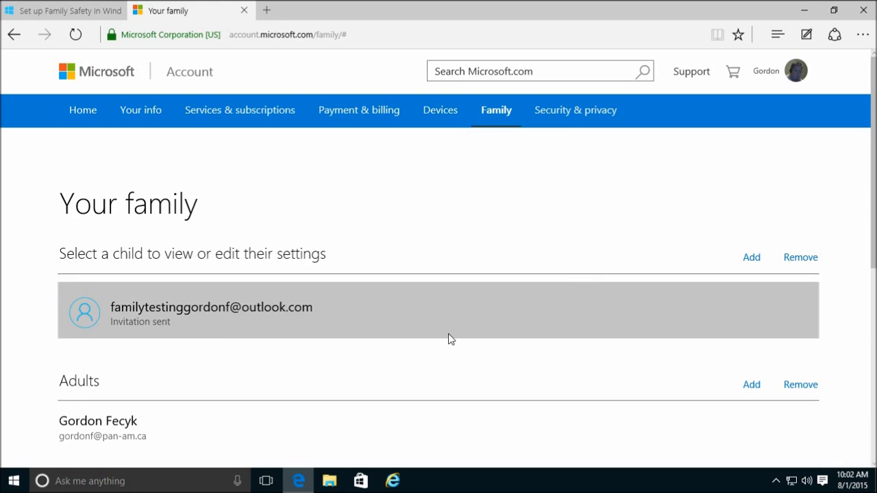
- Confirm the child's invitation shows as sent, then open the account options to switch users
{"action": "scroll", "coordinate": [763, 295], "scroll_direction": "down", "scroll_amount": 3}
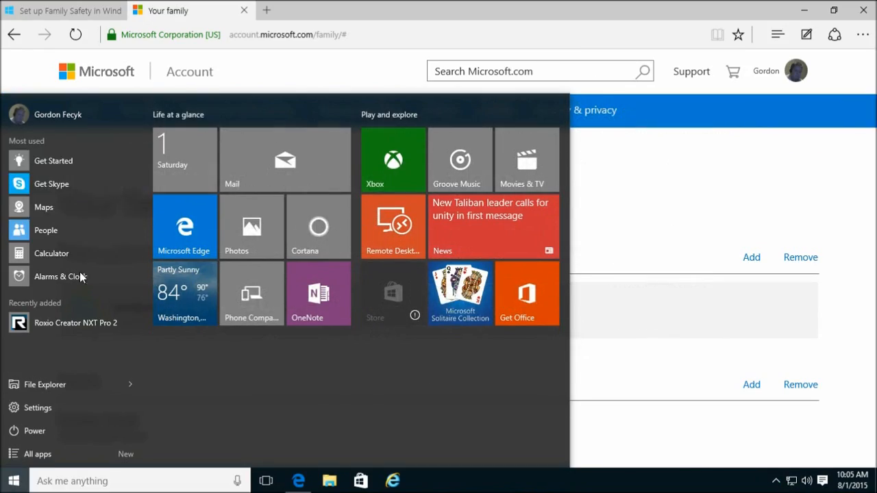
{"action": "left_click", "coordinate": [39, 111]}
- Switch to the child's account, sign in with its password, and launch Mail
{"action": "left_click", "coordinate": [67, 217]}
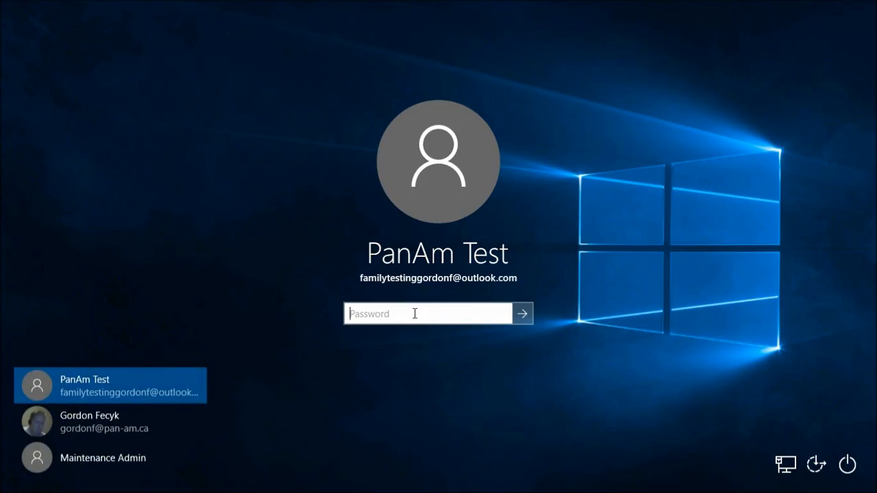
{"action": "type", "text": "•••••••••••"}
{"action": "key", "text": "Return"}
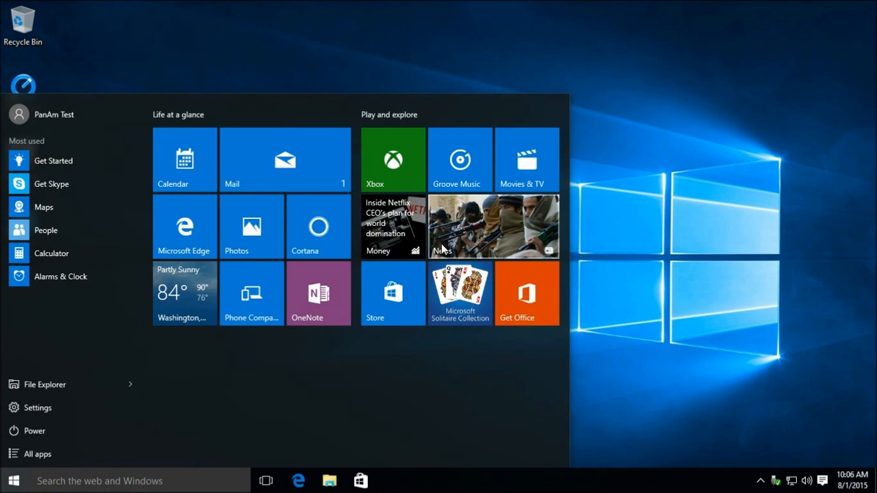
{"action": "left_click", "coordinate": [307, 149]}
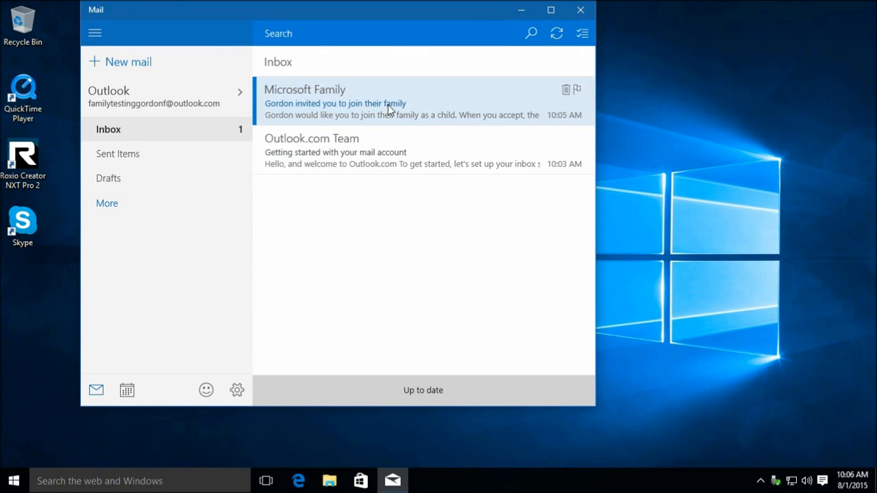
- Open the Microsoft Family invitation and accept it; when the join page fails, close Edge
{"action": "left_click", "coordinate": [389, 107]}
{"action": "scroll", "coordinate": [329, 303], "scroll_direction": "down", "scroll_amount": 3}
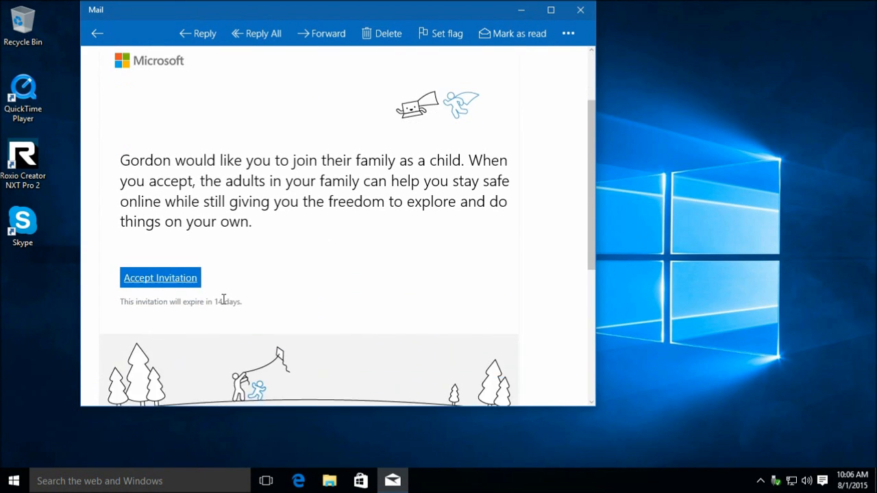
{"action": "left_click", "coordinate": [176, 273]}
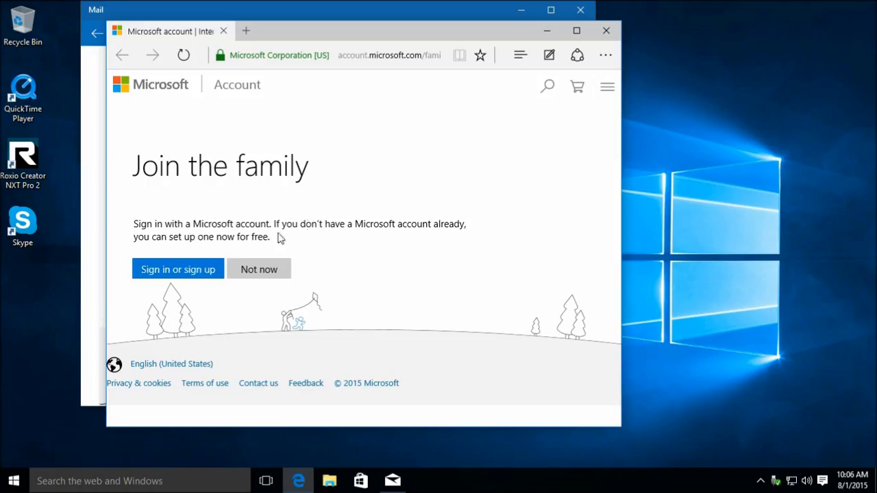
{"action": "left_click", "coordinate": [182, 271]}
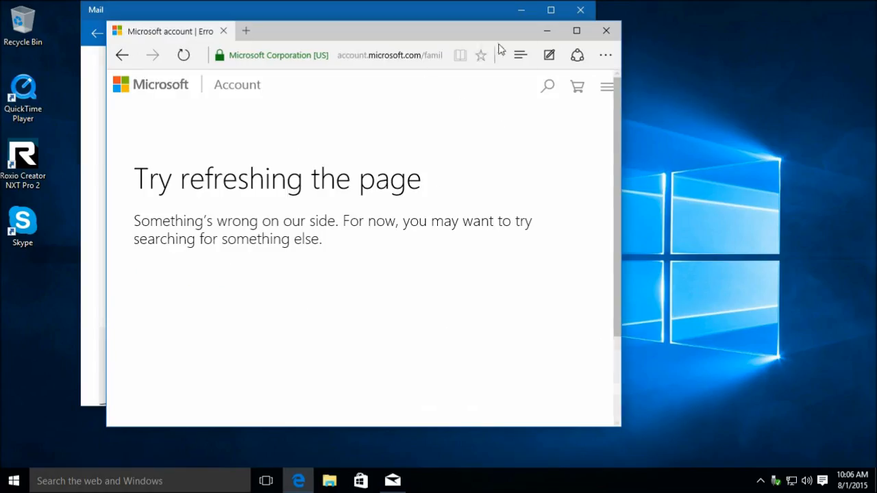
{"action": "left_click", "coordinate": [577, 31]}
{"action": "left_click", "coordinate": [75, 35]}
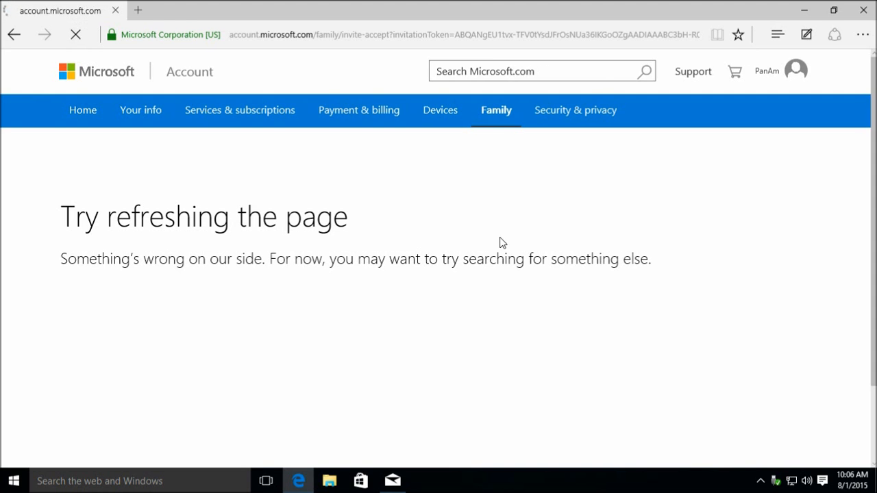
{"action": "left_click", "coordinate": [863, 10]}
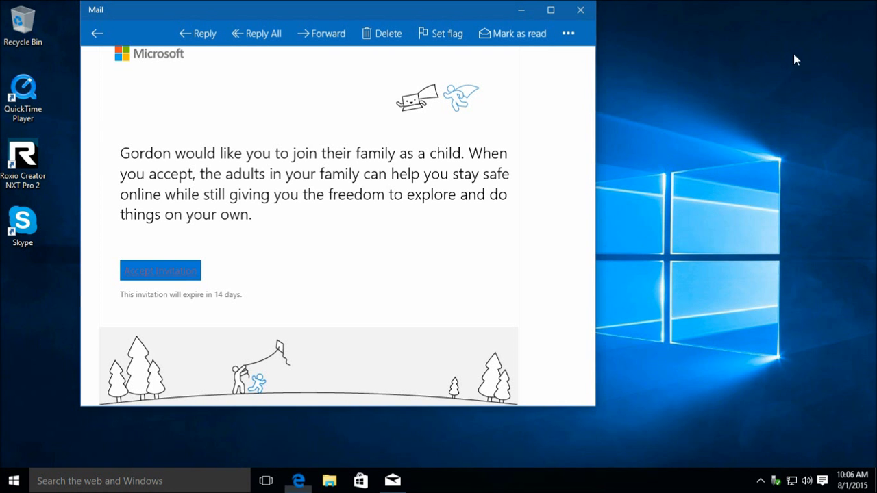
- Reopen the Microsoft Family invitation from the inbox and accept it again
{"action": "left_click", "coordinate": [97, 34]}
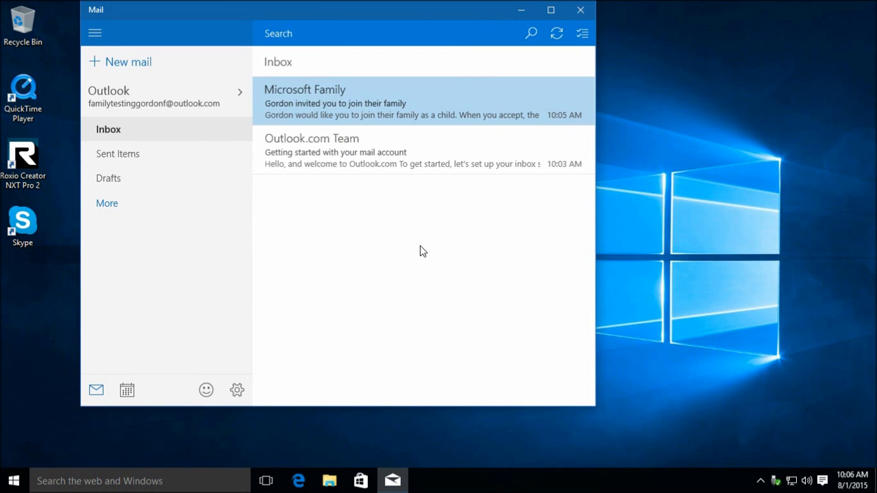
{"action": "left_click", "coordinate": [358, 103]}
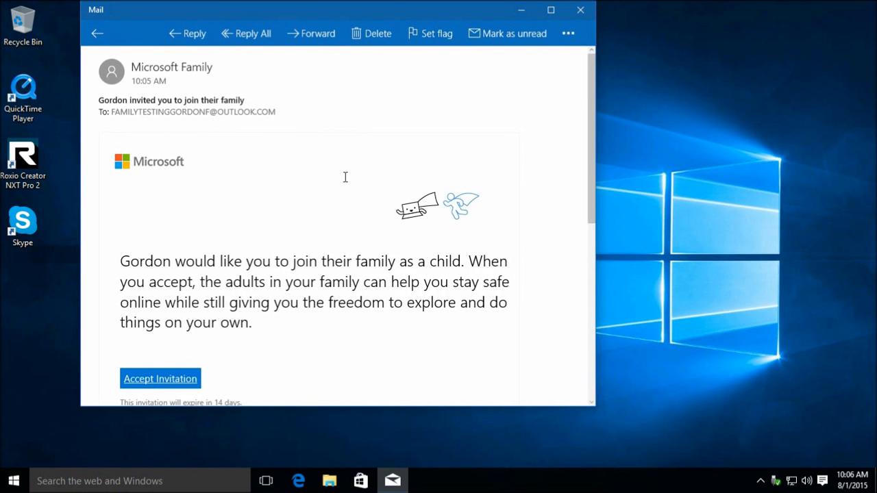
{"action": "scroll", "coordinate": [365, 263], "scroll_direction": "down", "scroll_amount": 3}
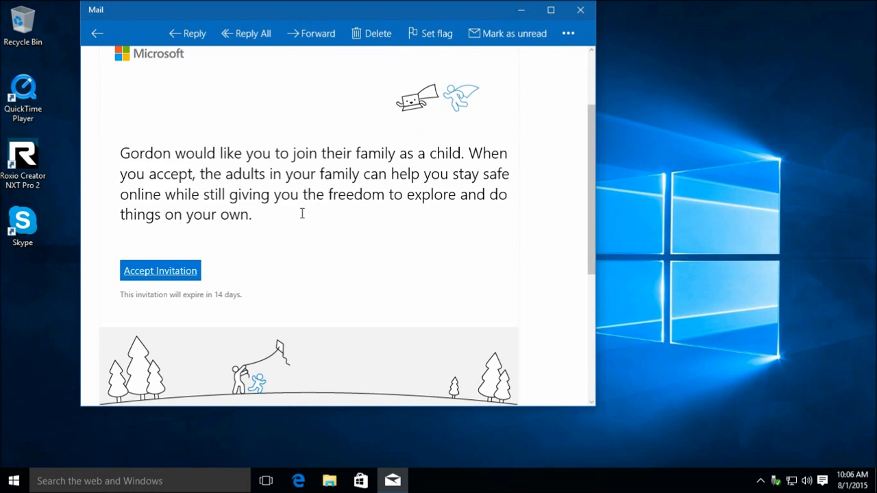
{"action": "left_click", "coordinate": [161, 272]}
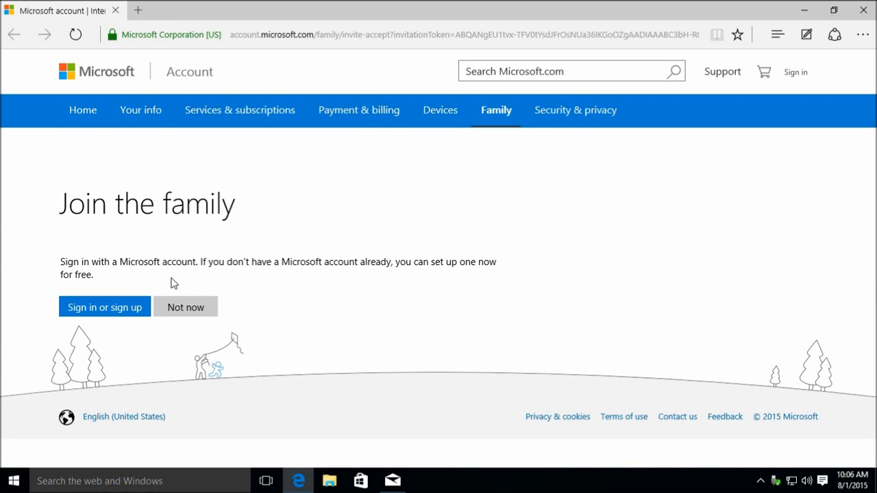
- Sign in as the child on Join the family and review the listed family members
{"action": "left_click", "coordinate": [107, 308]}
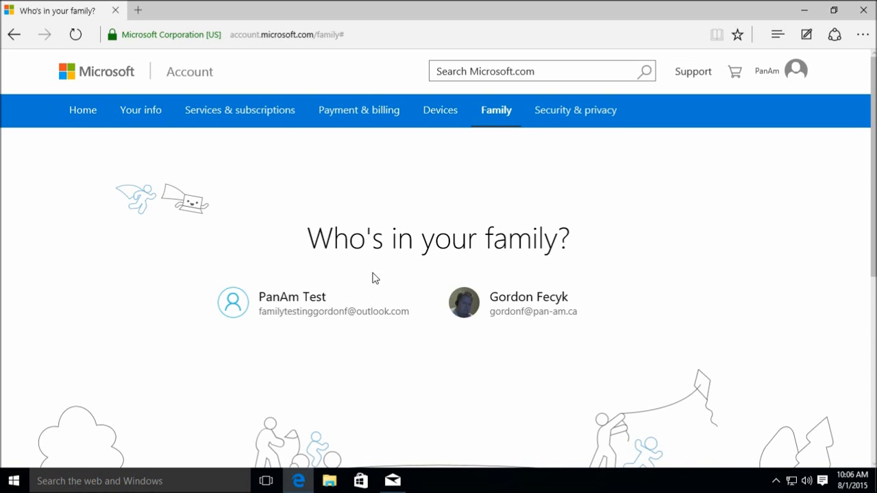
{"action": "scroll", "coordinate": [461, 339], "scroll_direction": "down", "scroll_amount": 5}
{"action": "scroll", "coordinate": [456, 347], "scroll_direction": "up", "scroll_amount": 5}
- From the child's Start menu, switch users to the parent account and sign in with the parent's password
{"action": "left_click", "coordinate": [14, 481]}
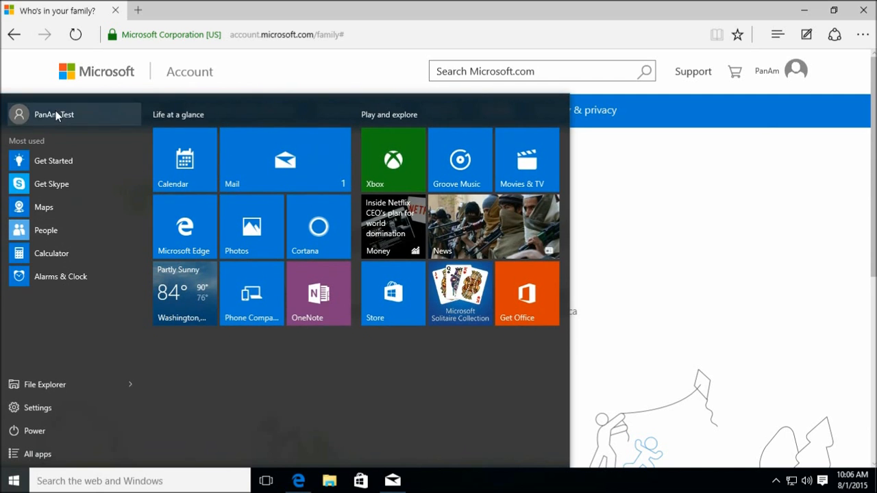
{"action": "left_click", "coordinate": [56, 114]}
{"action": "left_click", "coordinate": [56, 212]}
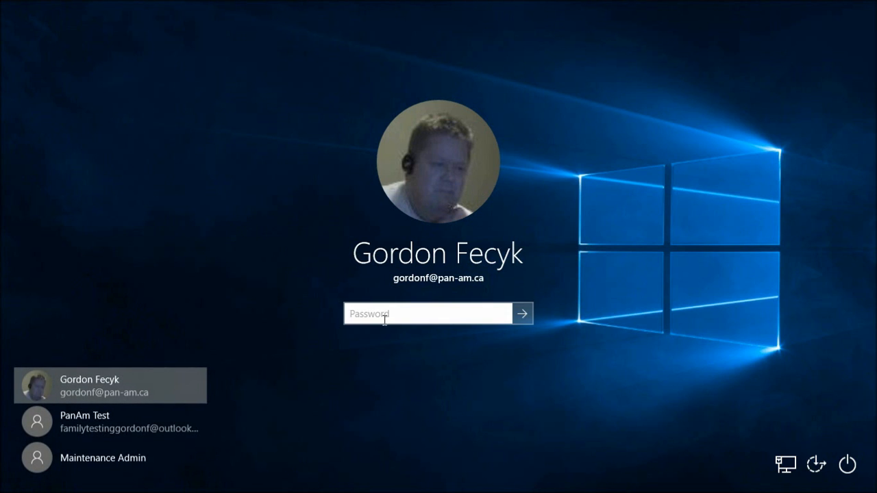
{"action": "left_click", "coordinate": [384, 312]}
{"action": "type", "text": "•"}
{"action": "key", "text": "Return"}
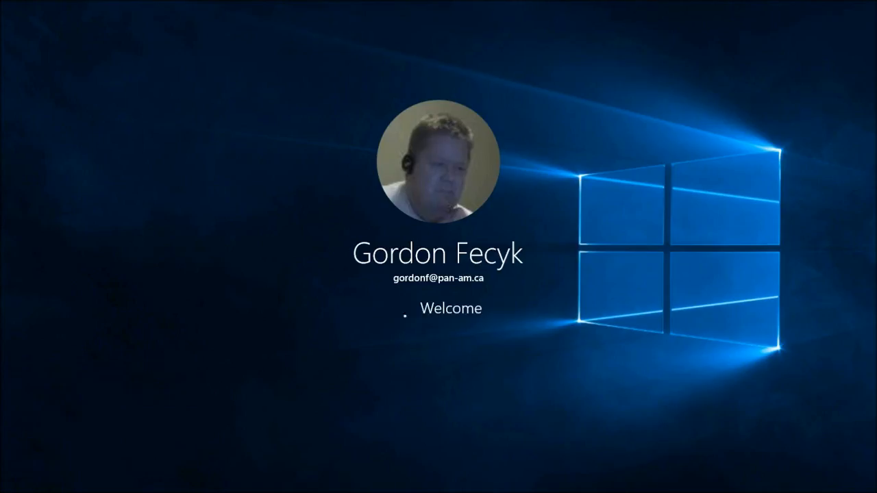
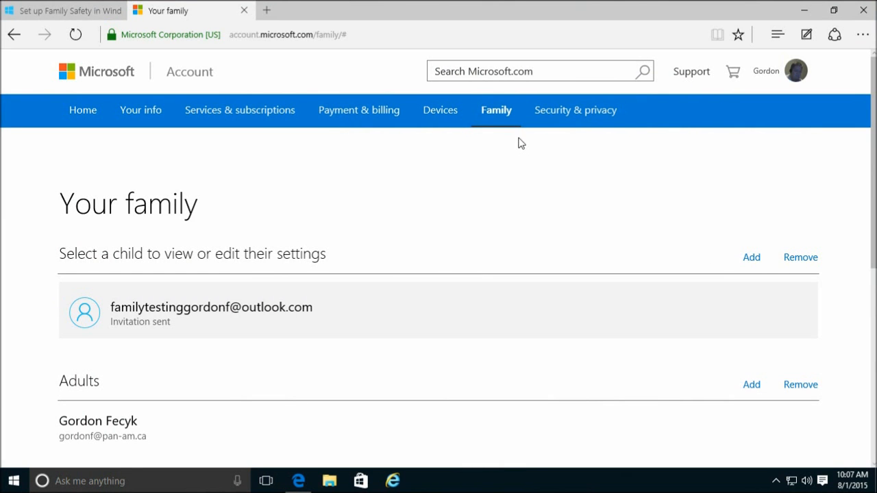
- Refresh the Family page and open the child account's Recent activity page
{"action": "left_click", "coordinate": [505, 120]}
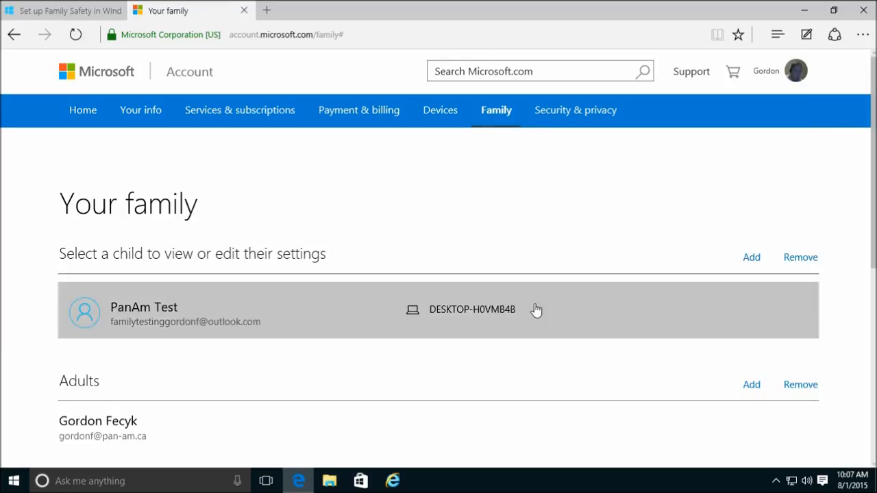
{"action": "left_click", "coordinate": [534, 305]}
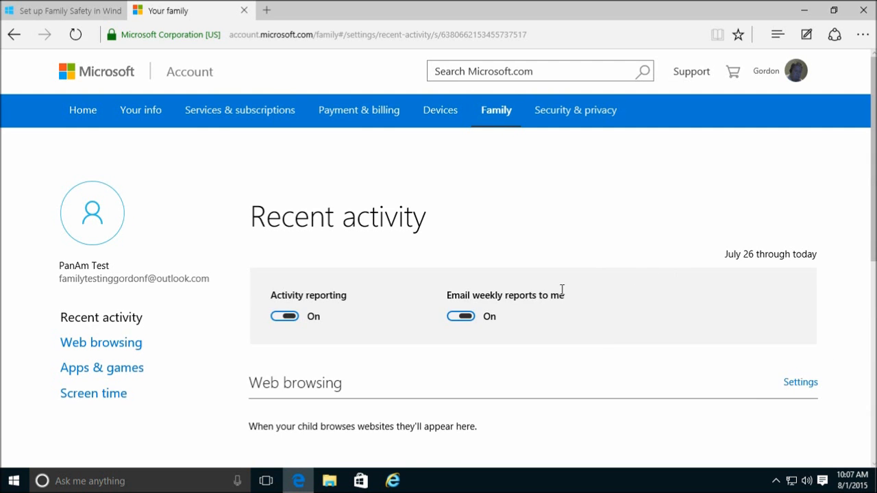
{"action": "scroll", "coordinate": [595, 337], "scroll_direction": "down", "scroll_amount": 4}
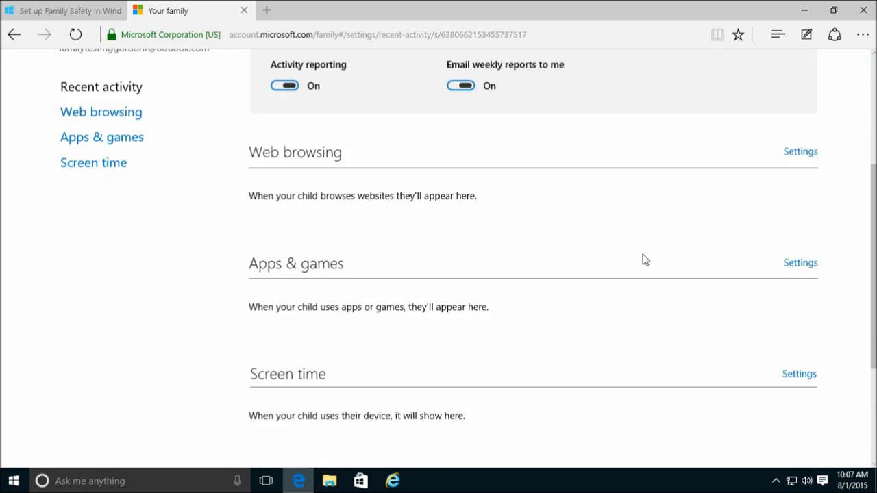
- Turn on Block inappropriate websites in the child's Web browsing settings
{"action": "left_click", "coordinate": [799, 132]}
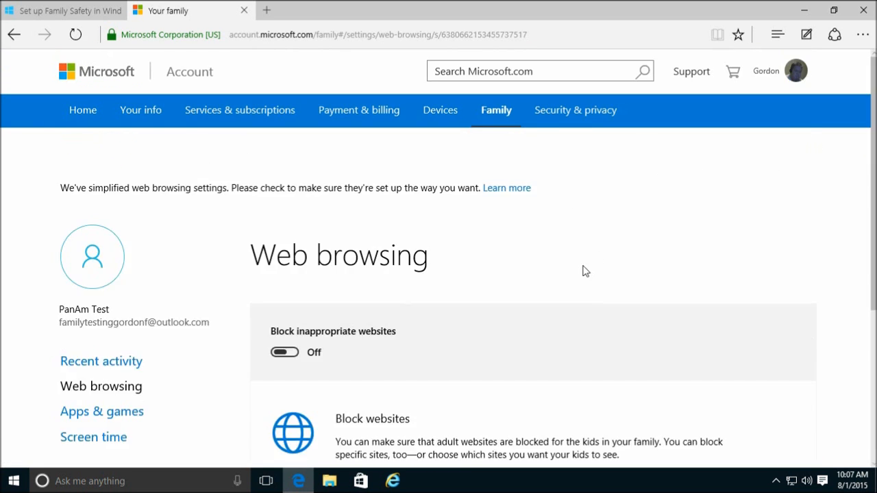
{"action": "scroll", "coordinate": [606, 269], "scroll_direction": "down", "scroll_amount": 2}
{"action": "left_click", "coordinate": [288, 227]}
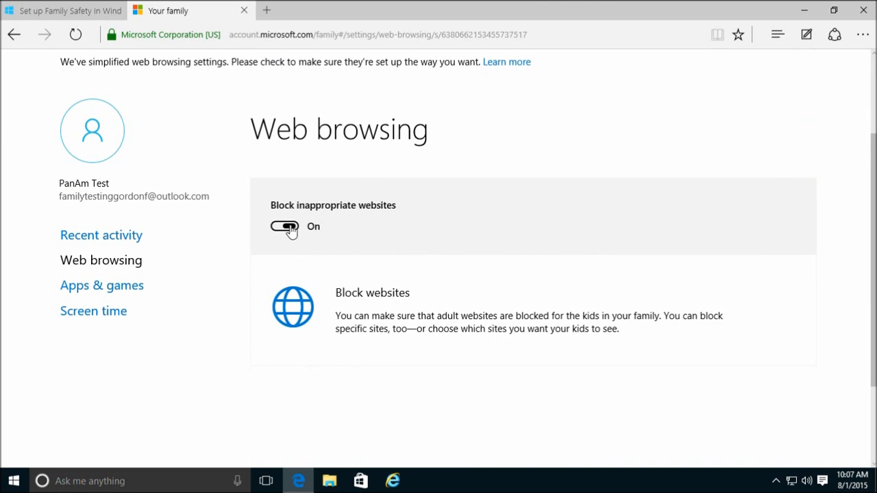
{"action": "scroll", "coordinate": [631, 306], "scroll_direction": "down", "scroll_amount": 2}
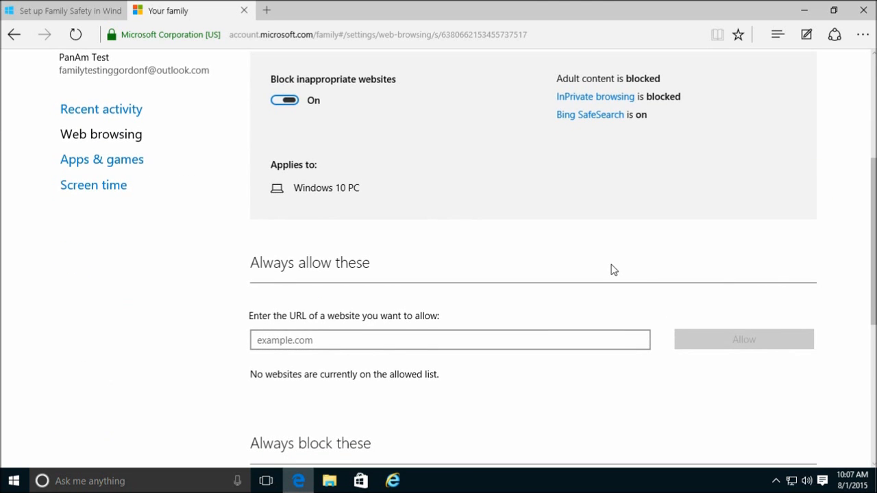
{"action": "scroll", "coordinate": [610, 268], "scroll_direction": "up", "scroll_amount": 2}
{"action": "scroll", "coordinate": [612, 270], "scroll_direction": "down", "scroll_amount": 4}
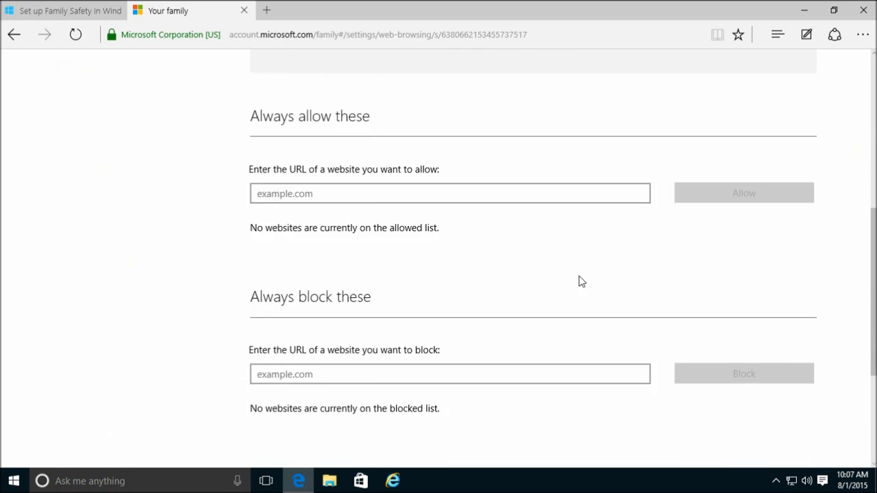
{"action": "scroll", "coordinate": [581, 281], "scroll_direction": "down", "scroll_amount": 2}
{"action": "scroll", "coordinate": [552, 302], "scroll_direction": "up", "scroll_amount": 4}
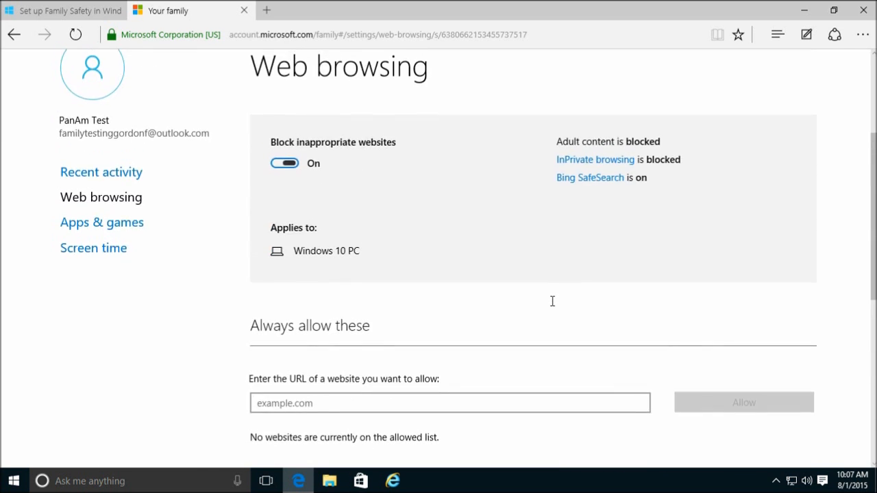
{"action": "scroll", "coordinate": [552, 301], "scroll_direction": "down", "scroll_amount": 3}
{"action": "type", "text": "an"}
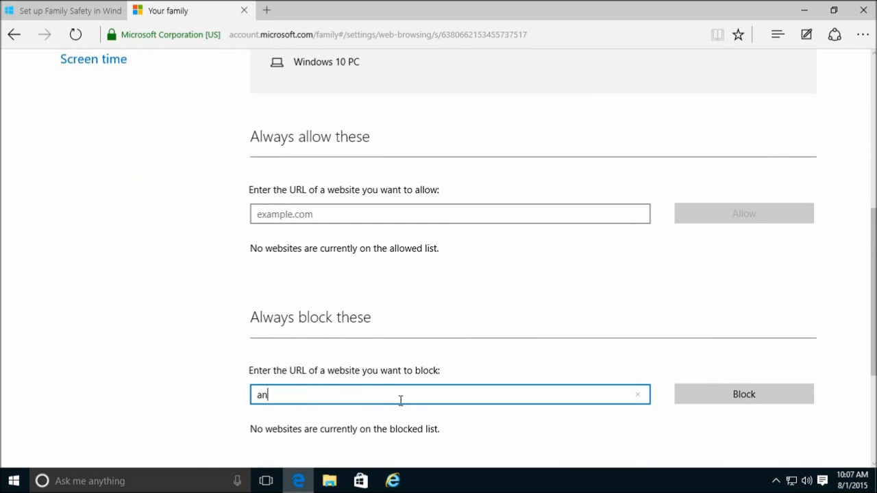
{"action": "type", "text": "tiwindowscatalog.com"}
{"action": "key", "text": "Home"}
{"action": "type", "text": "www."}
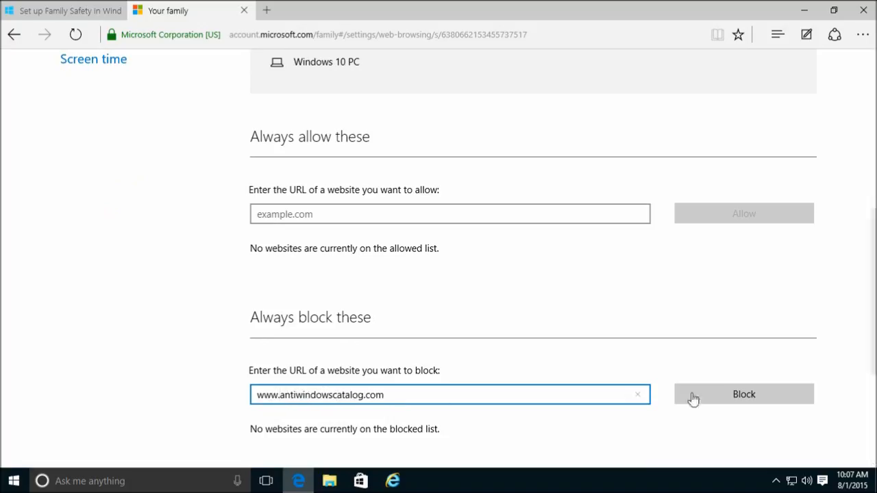
{"action": "left_click", "coordinate": [745, 392]}
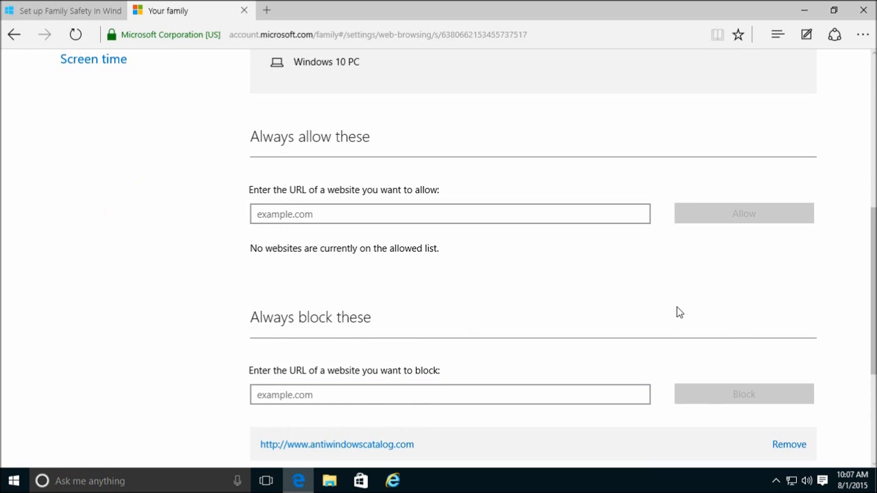
{"action": "left_click_drag", "start_coordinate": [874, 296], "coordinate": [851, 184]}
{"action": "scroll", "coordinate": [852, 188], "scroll_direction": "down", "scroll_amount": 1}
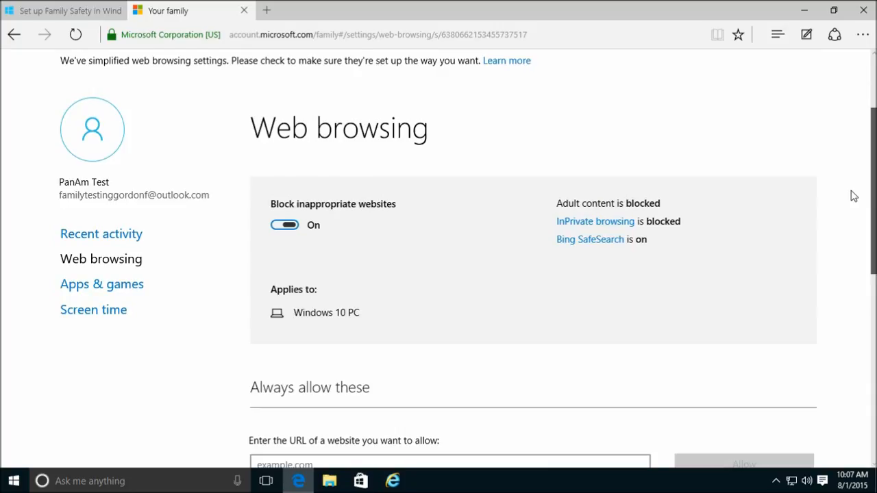
{"action": "scroll", "coordinate": [854, 192], "scroll_direction": "up", "scroll_amount": 1}
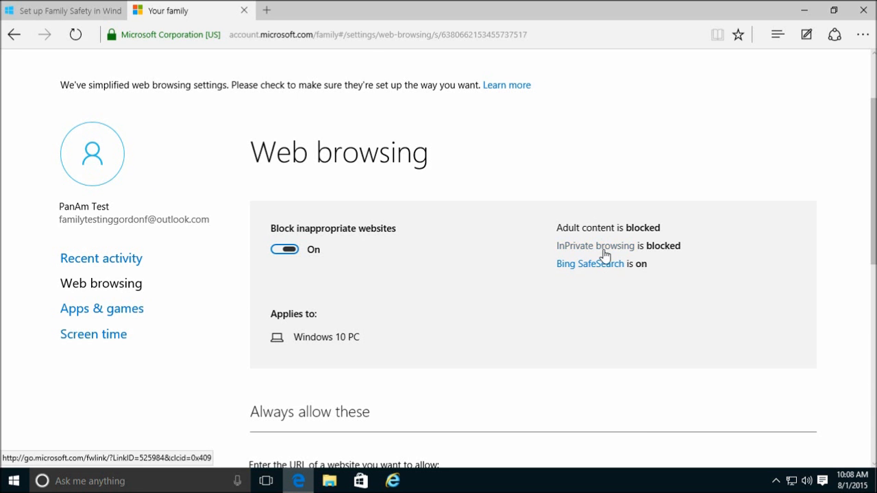
{"action": "scroll", "coordinate": [863, 303], "scroll_direction": "down", "scroll_amount": 6}
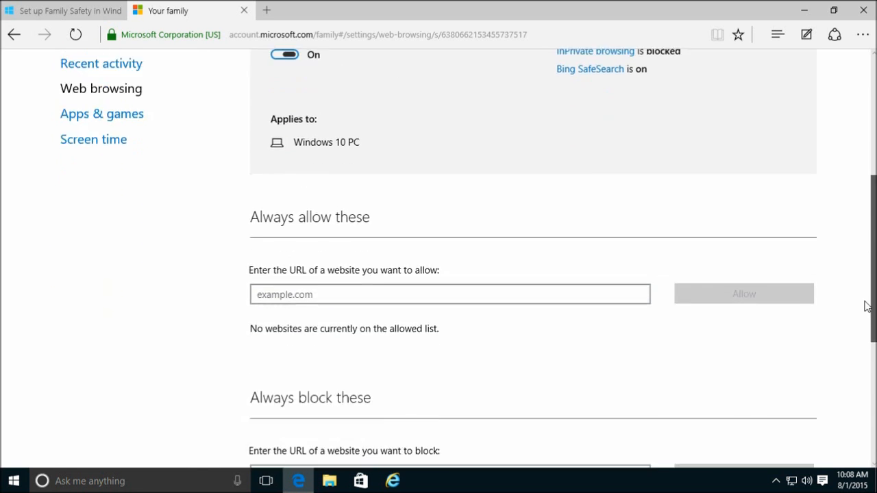
{"action": "scroll", "coordinate": [854, 176], "scroll_direction": "up", "scroll_amount": 8}
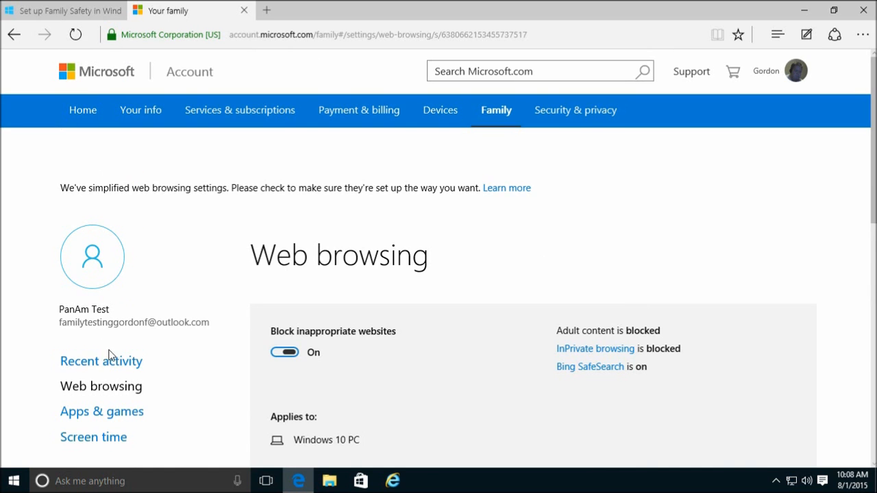
- Block inappropriate apps and games, allowing only content rated for 16 year olds
{"action": "left_click", "coordinate": [118, 415]}
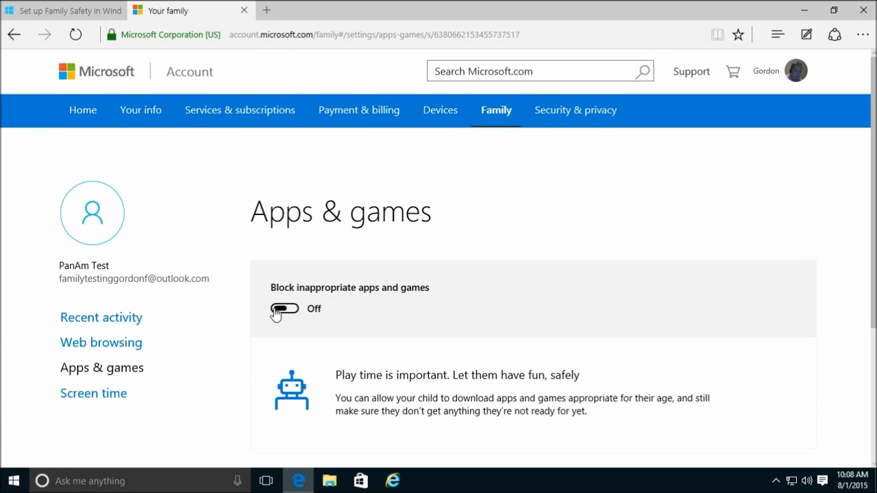
{"action": "left_click", "coordinate": [278, 310]}
{"action": "left_click_drag", "start_coordinate": [874, 228], "coordinate": [852, 355]}
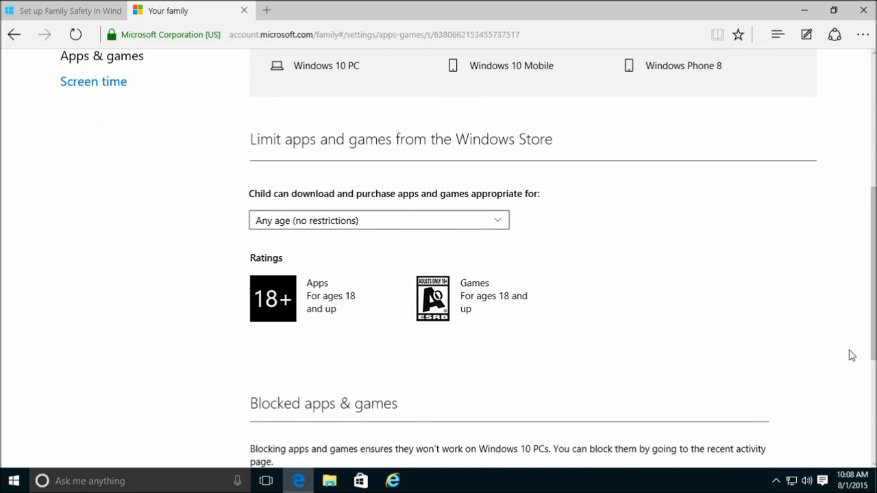
{"action": "left_click", "coordinate": [505, 219]}
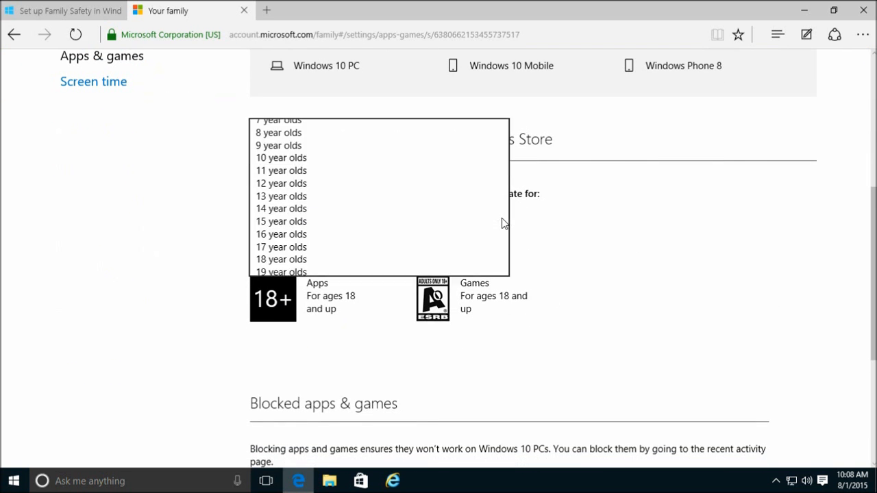
{"action": "left_click", "coordinate": [374, 234]}
{"action": "left_click", "coordinate": [696, 222]}
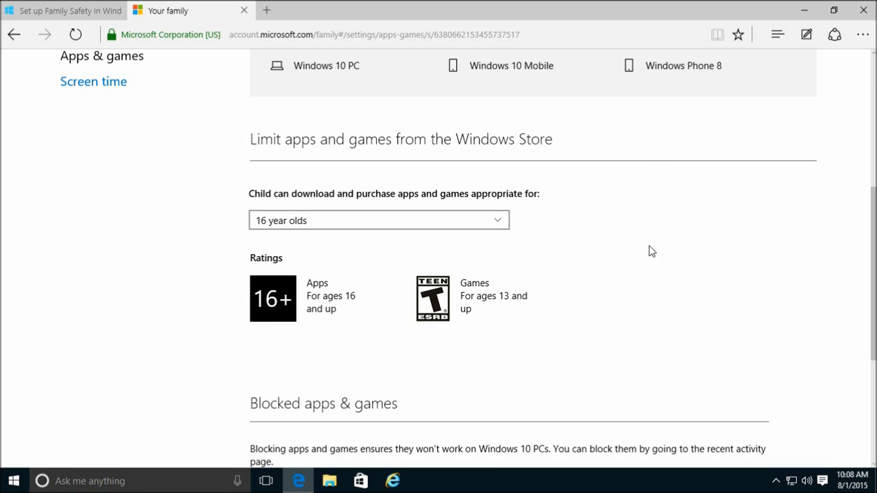
{"action": "scroll", "coordinate": [709, 251], "scroll_direction": "down", "scroll_amount": 4}
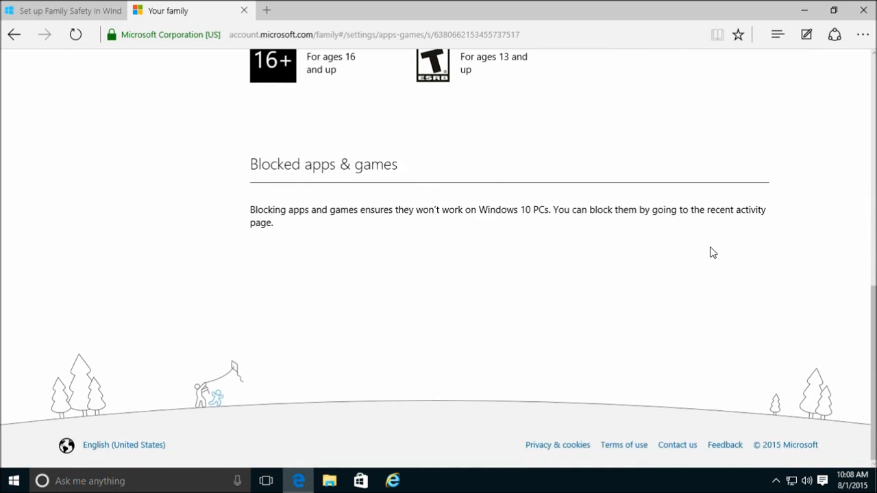
{"action": "scroll", "coordinate": [710, 251], "scroll_direction": "up", "scroll_amount": 6}
{"action": "scroll", "coordinate": [709, 284], "scroll_direction": "down", "scroll_amount": 2}
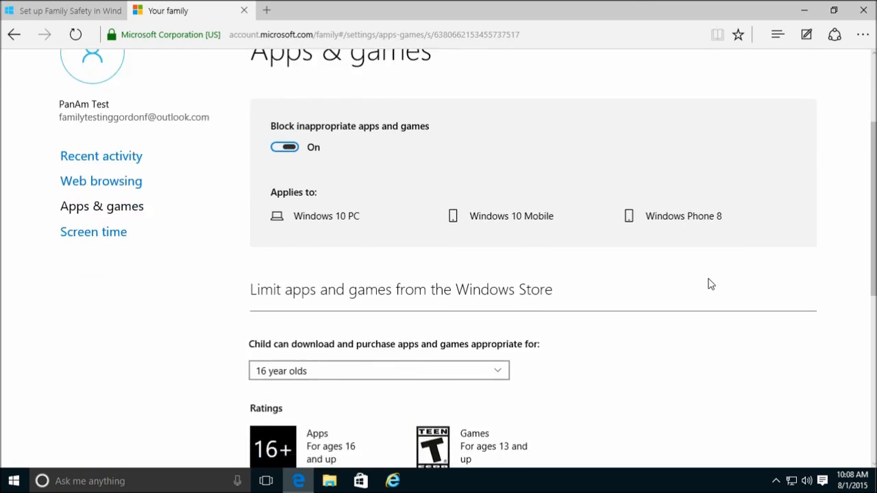
{"action": "scroll", "coordinate": [553, 250], "scroll_direction": "up", "scroll_amount": 3}
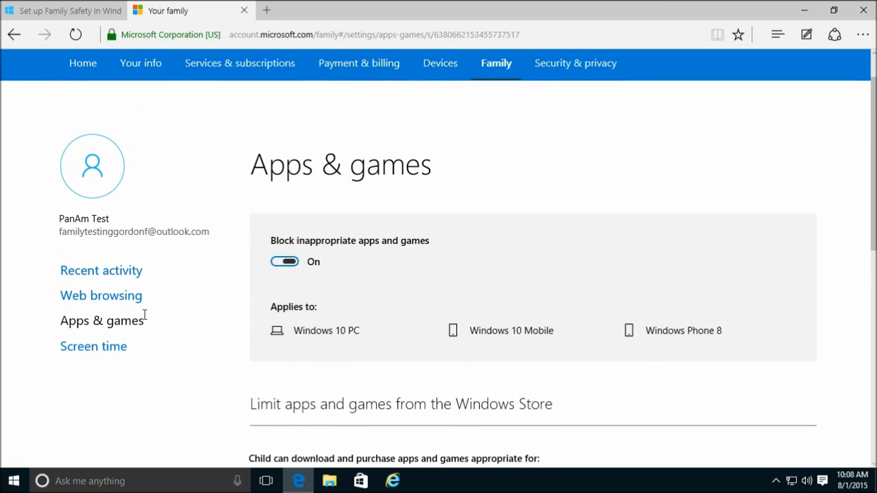
- Glance at the child's Screen time settings, then return to Recent activity
{"action": "left_click", "coordinate": [114, 346]}
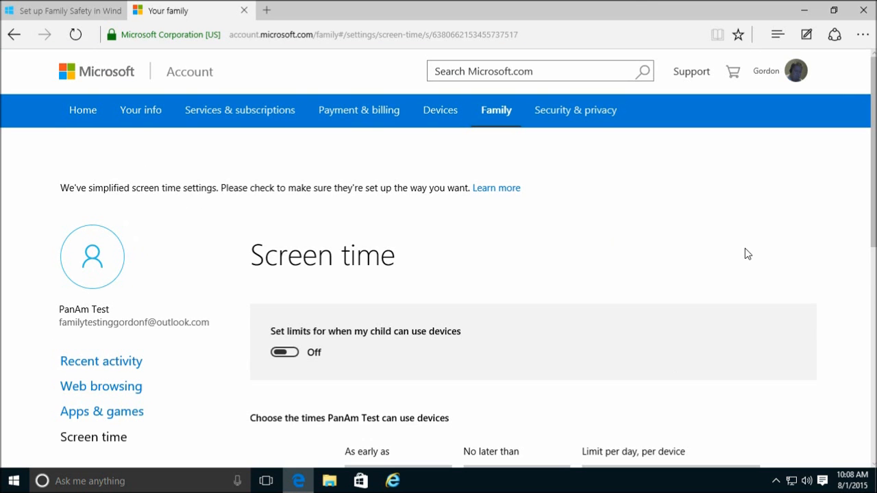
{"action": "scroll", "coordinate": [745, 248], "scroll_direction": "down", "scroll_amount": 4}
{"action": "scroll", "coordinate": [826, 255], "scroll_direction": "up", "scroll_amount": 3}
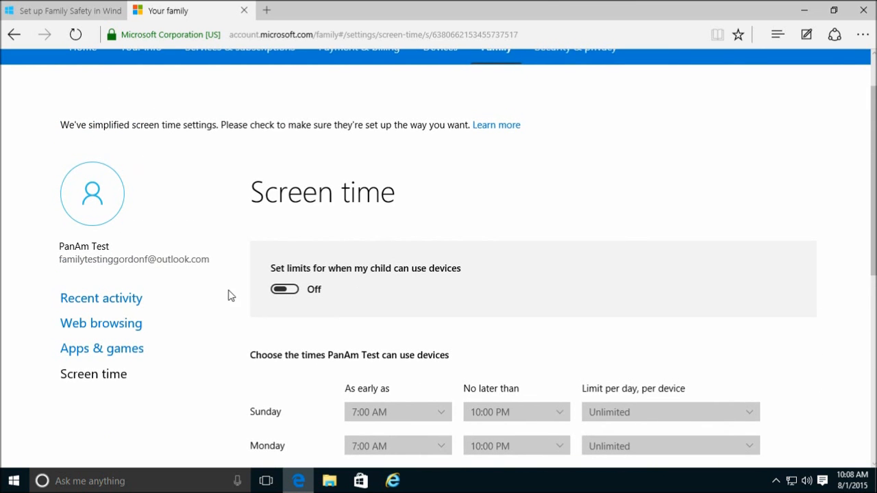
{"action": "left_click", "coordinate": [110, 300]}
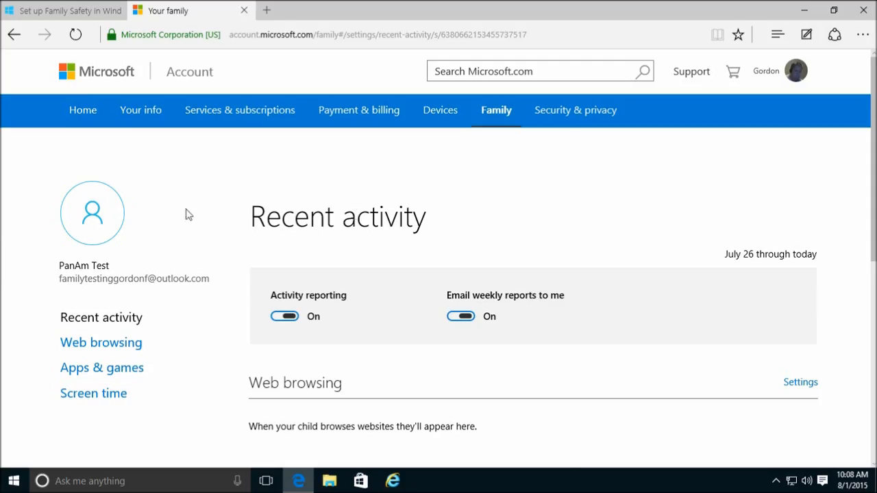
- Switch users from the Start menu to the child account and enter its password
{"action": "key", "text": "super"}
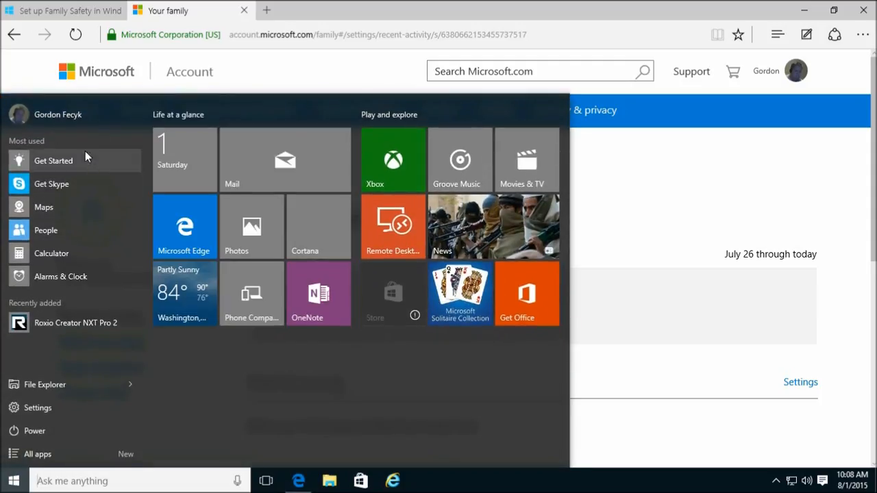
{"action": "left_click", "coordinate": [63, 113]}
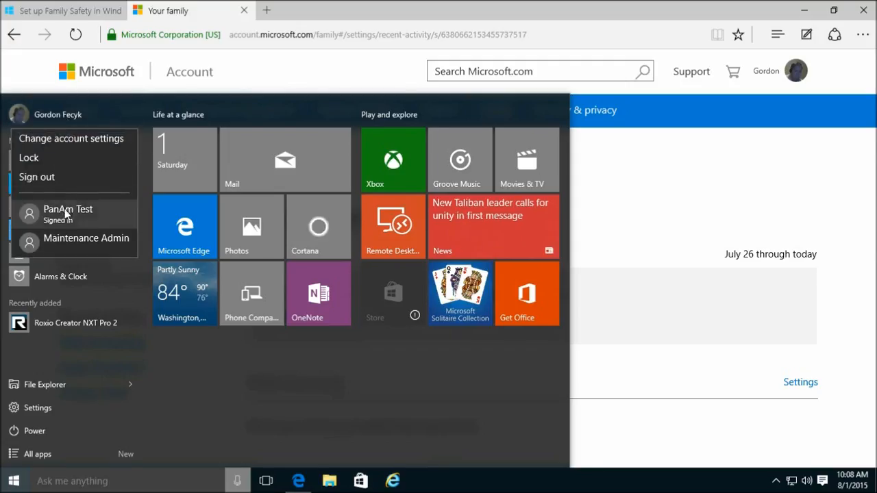
{"action": "left_click", "coordinate": [66, 214]}
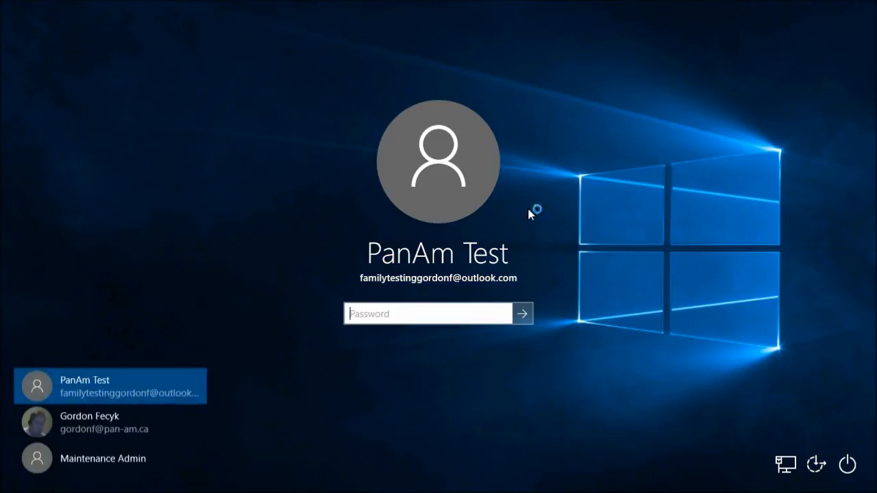
{"action": "type", "text": "p"}
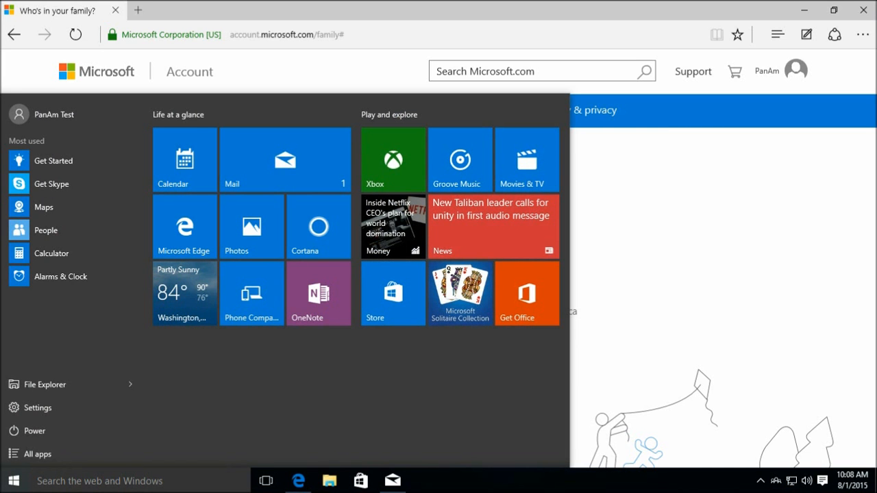
- Close the Start menu, the family page browser and Mail
{"action": "left_click", "coordinate": [784, 18]}
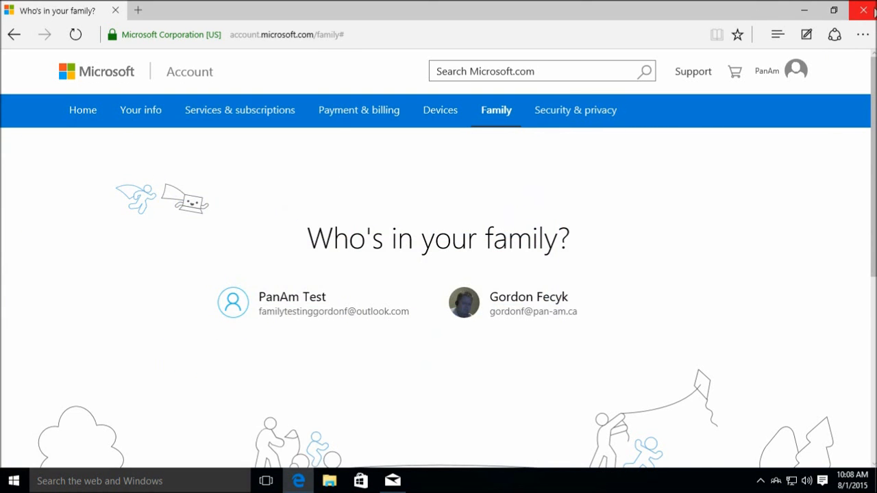
{"action": "left_click", "coordinate": [863, 9]}
{"action": "left_click", "coordinate": [580, 10]}
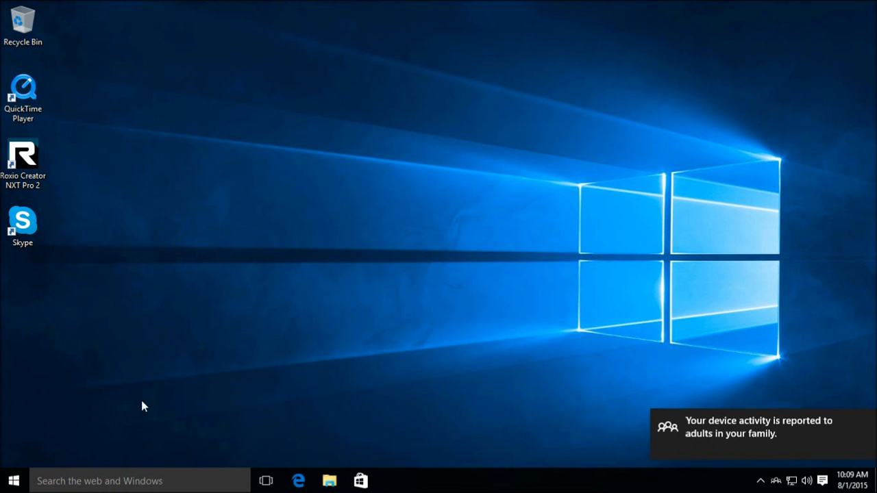
- Sign the child account out from the Start menu
{"action": "left_click", "coordinate": [16, 482]}
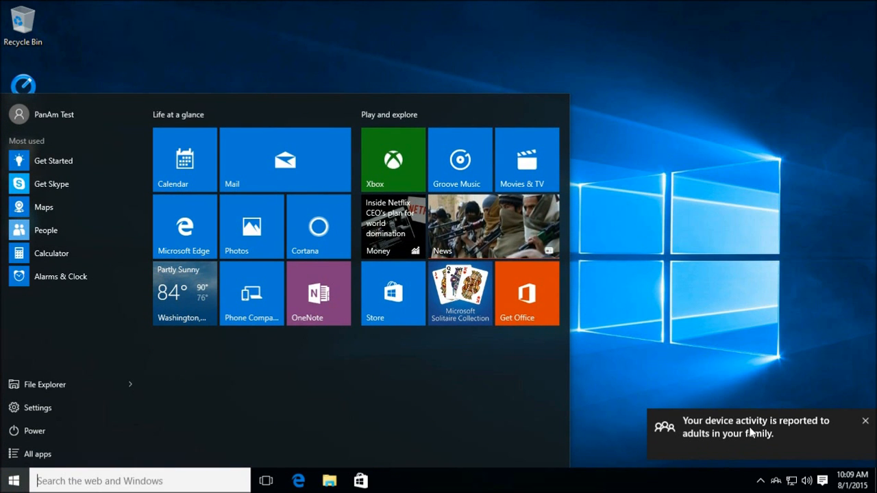
{"action": "left_click", "coordinate": [49, 114]}
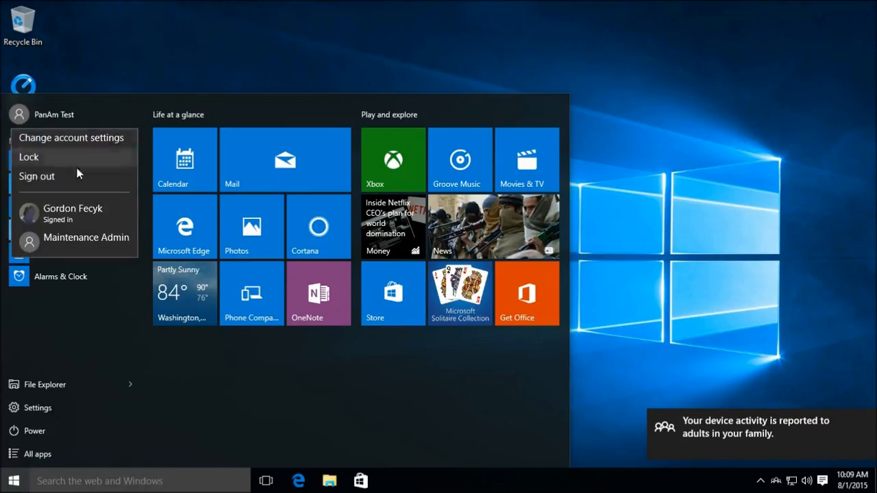
{"action": "left_click", "coordinate": [37, 177]}
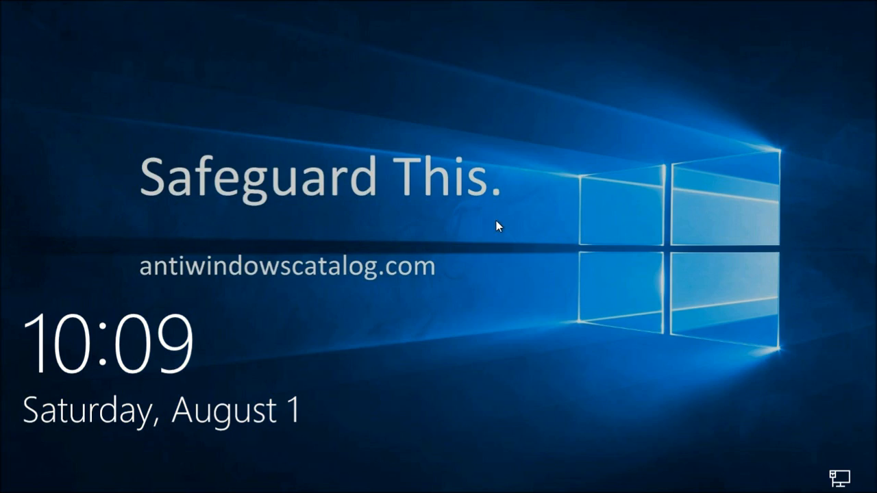
- Sign back in as the parent with the parent's password
{"action": "left_click", "coordinate": [457, 226]}
{"action": "left_click", "coordinate": [124, 421]}
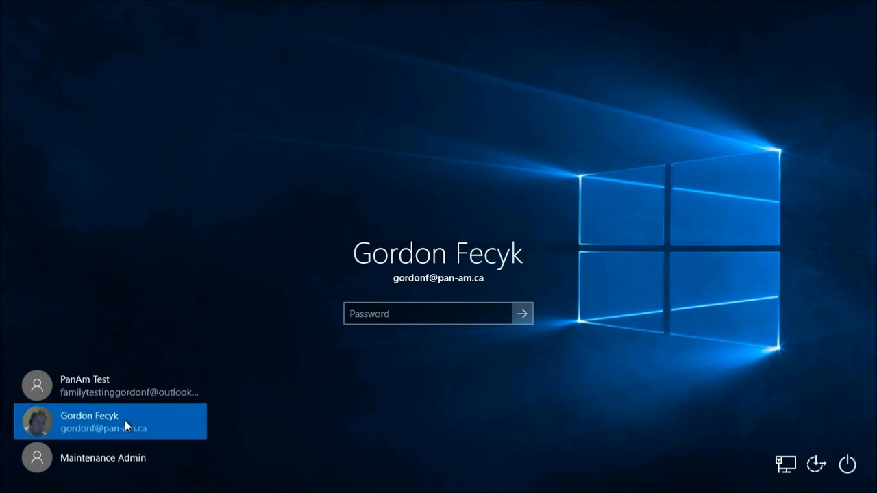
{"action": "type", "text": "p••••••••"}
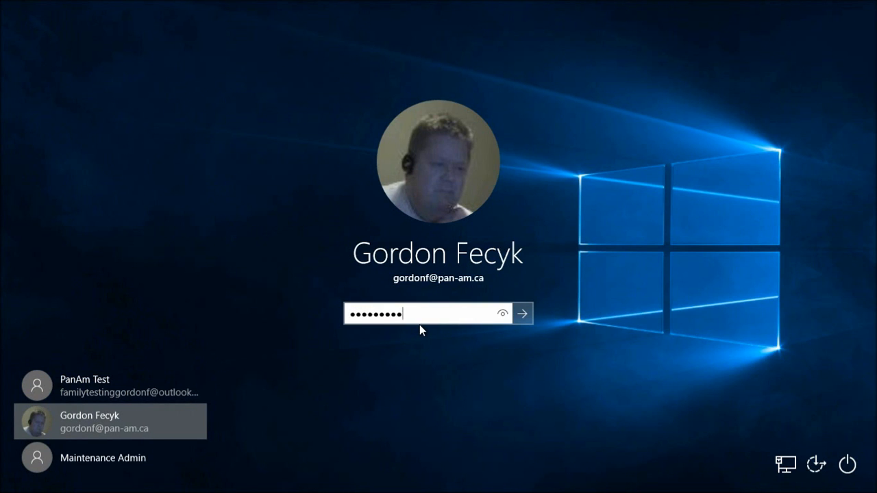
{"action": "key", "text": "Return"}
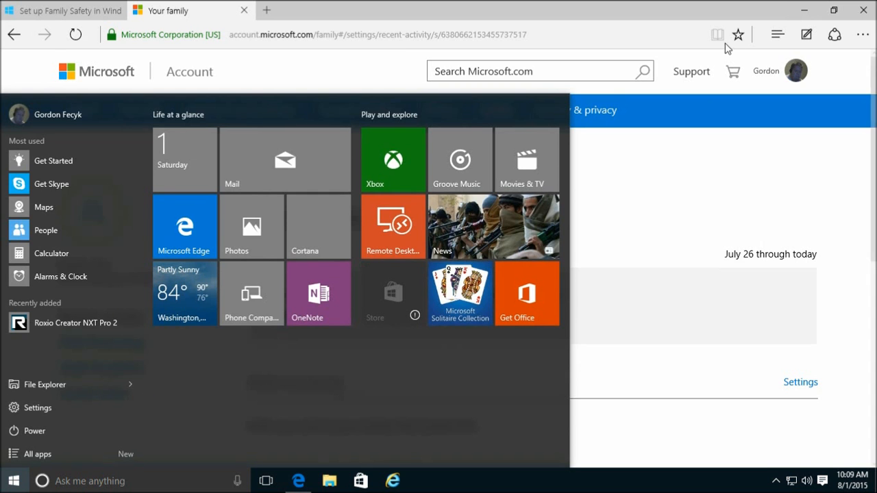
- Close Microsoft Edge along with all its open tabs
{"action": "left_click", "coordinate": [633, 14]}
{"action": "left_click", "coordinate": [864, 11]}
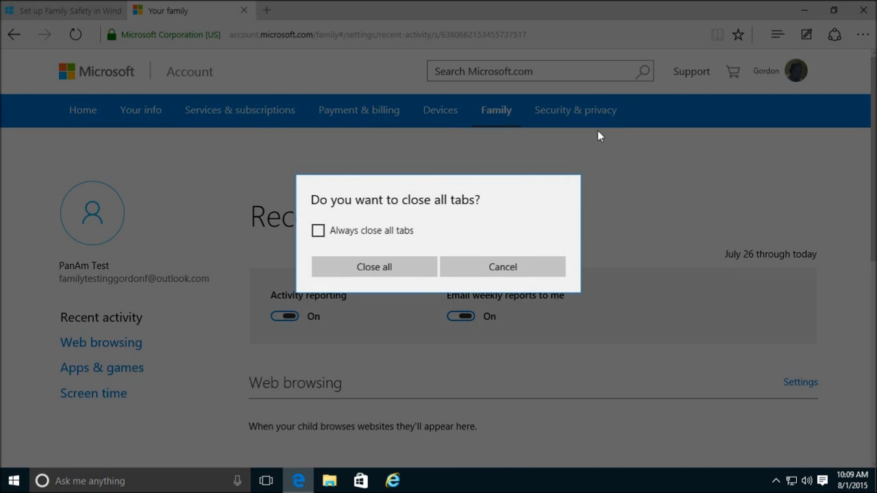
{"action": "left_click", "coordinate": [374, 267]}
- Sign the parent account out and reach the sign-in screen
{"action": "left_click", "coordinate": [13, 481]}
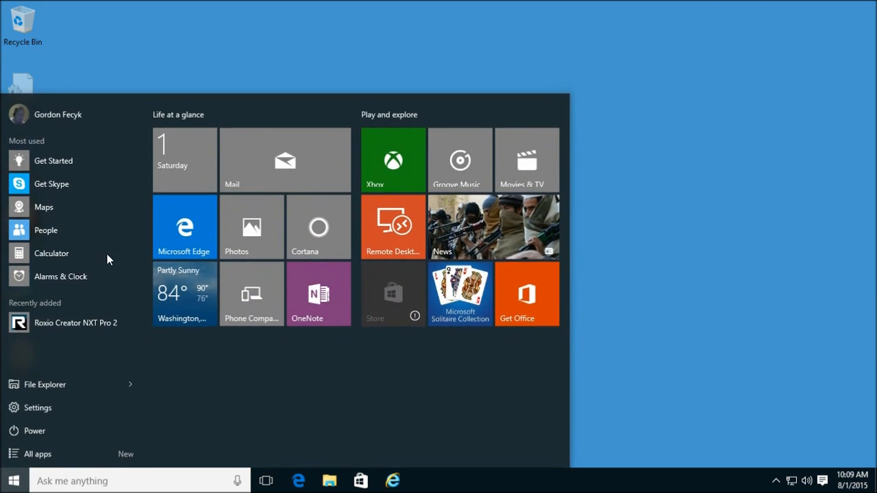
{"action": "left_click", "coordinate": [46, 120]}
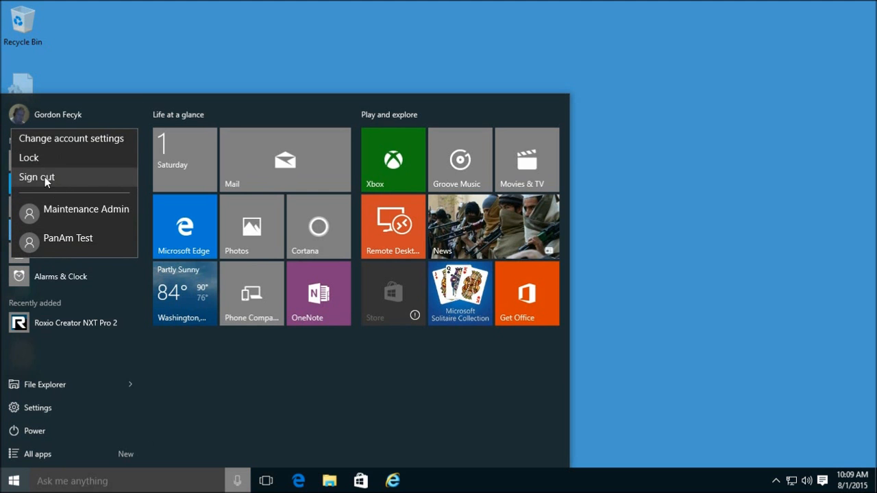
{"action": "left_click", "coordinate": [44, 177]}
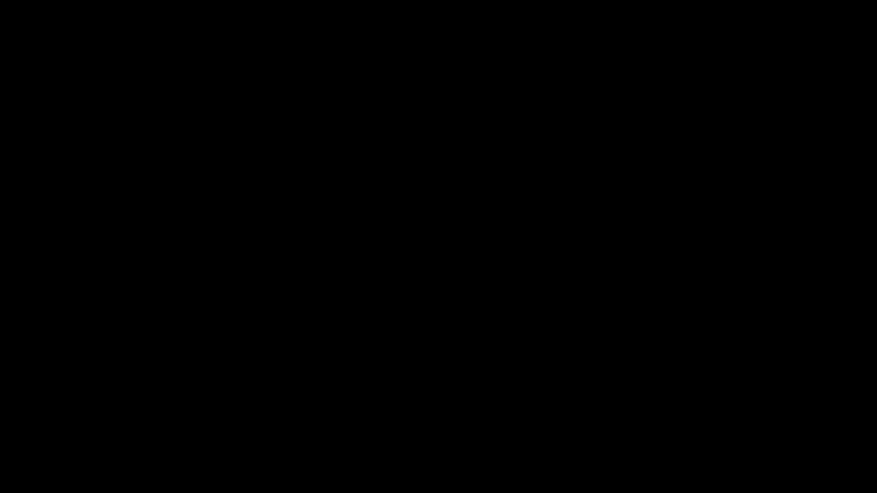
{"action": "left_click", "coordinate": [358, 282]}
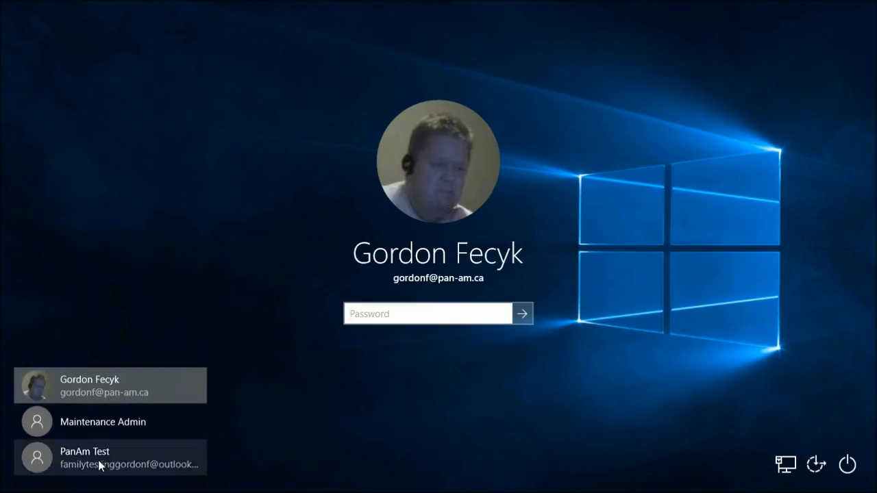
- Sign in as the child account with its password
{"action": "left_click", "coordinate": [100, 466]}
{"action": "type", "text": "••••"}
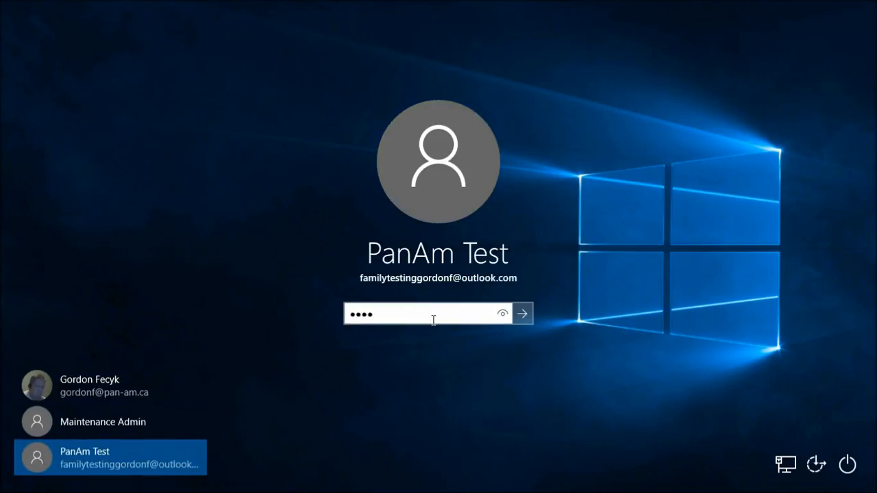
{"action": "type", "text": "••••••••••"}
{"action": "key", "text": "Return"}
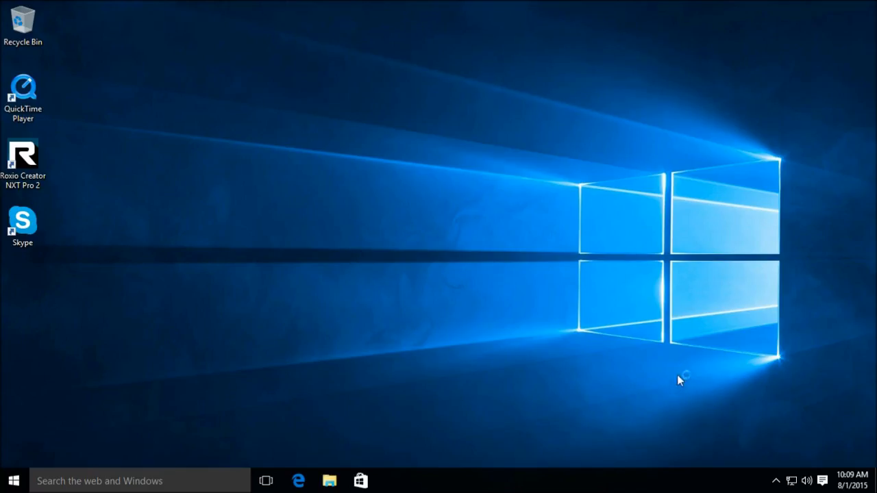
- Open the family activity-reporting notice from the tray, then close the browser
{"action": "left_click", "coordinate": [778, 483]}
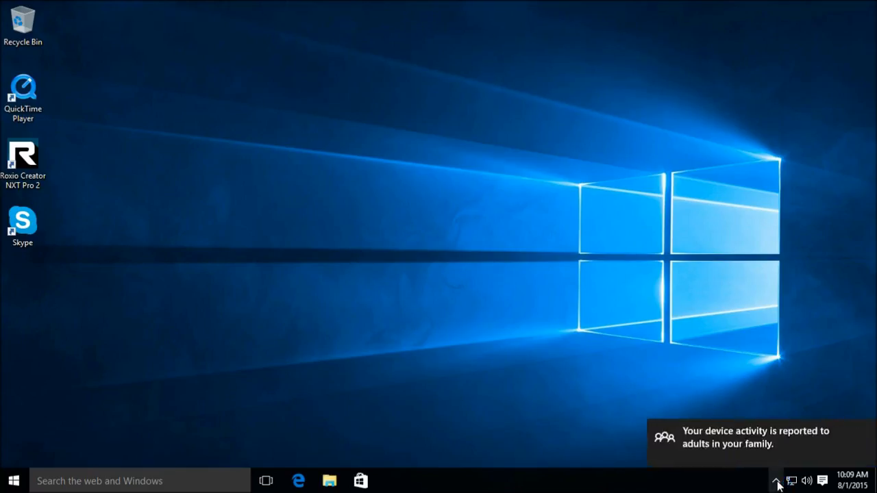
{"action": "left_click", "coordinate": [756, 438]}
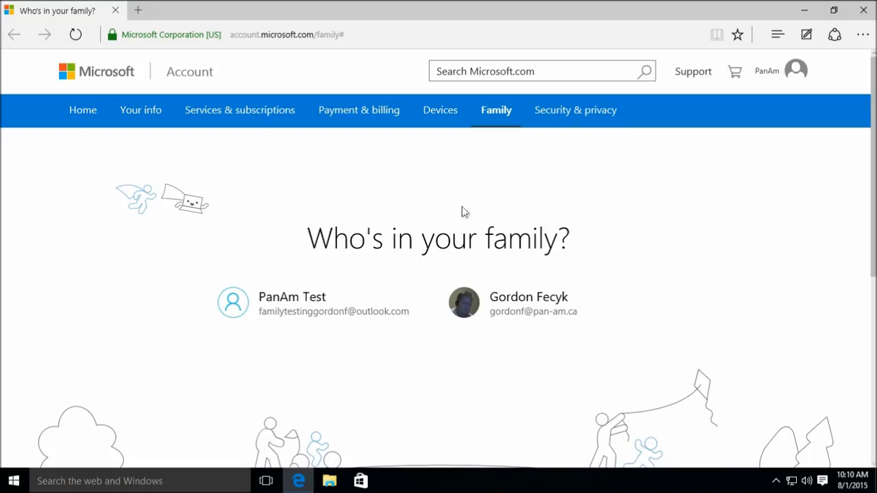
{"action": "left_click", "coordinate": [864, 11]}
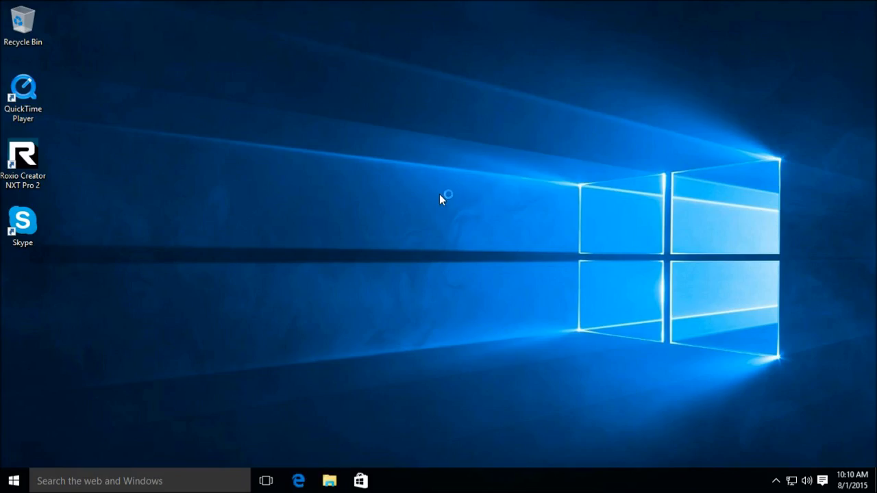
- Launch the browser at a www web address from the Run box
{"action": "key", "text": "super+r"}
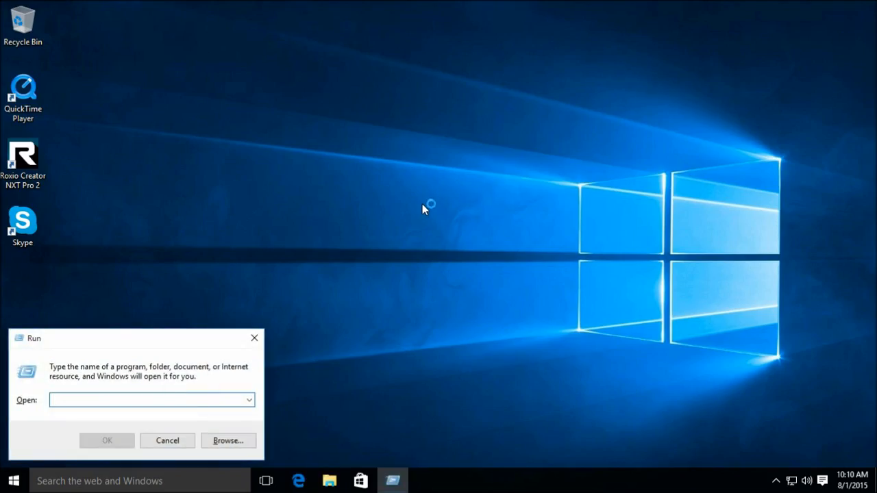
{"action": "type", "text": "http://www.google.com/"}
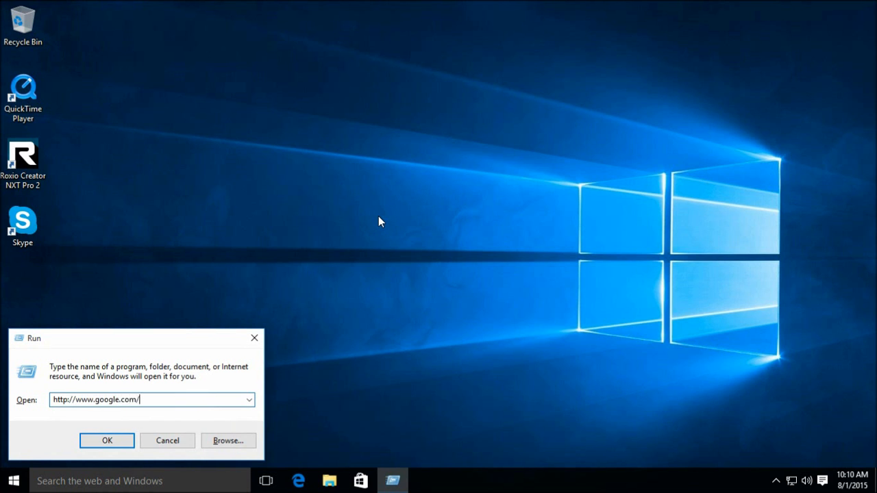
{"action": "key", "text": "Return"}
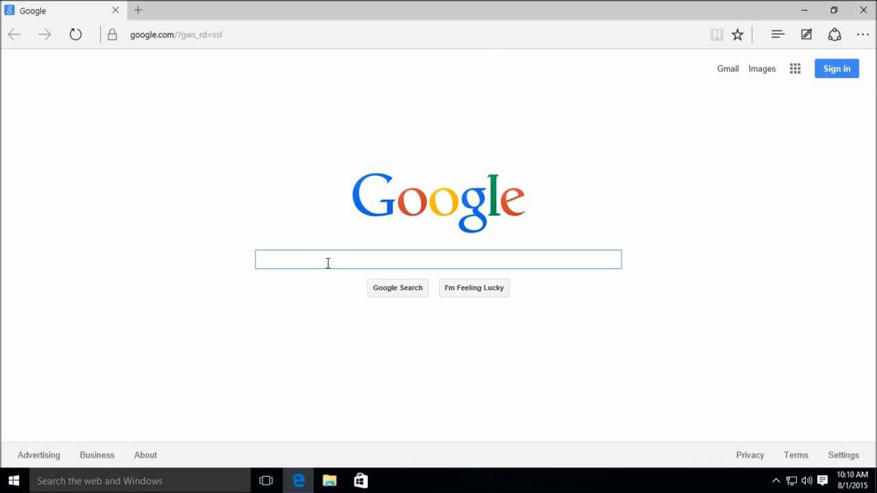
- Search Google for 'Windows 10 Family Safety' and see the SafeSearch-filtered results
{"action": "type", "text": "WIndows 10 Sa"}
{"action": "key", "text": "BackSpace"}
{"action": "key", "text": "BackSpace"}
{"action": "type", "text": "Family Sa"}
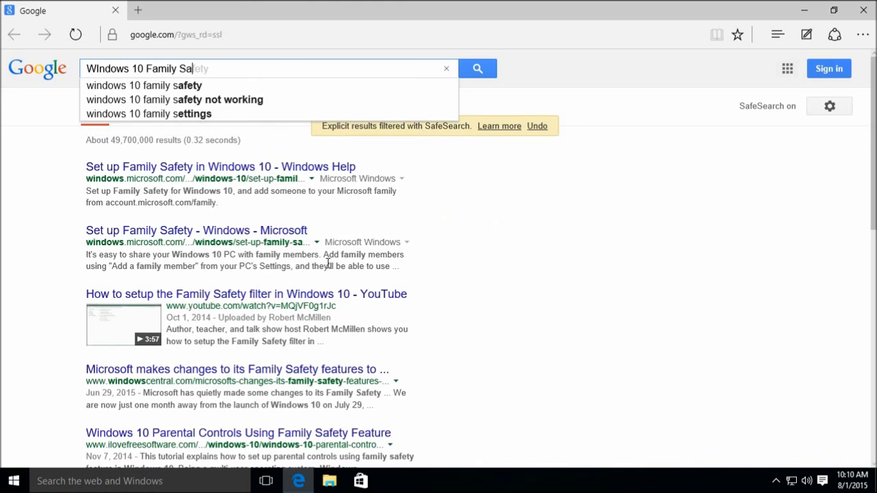
{"action": "type", "text": "fety"}
{"action": "key", "text": "Return"}
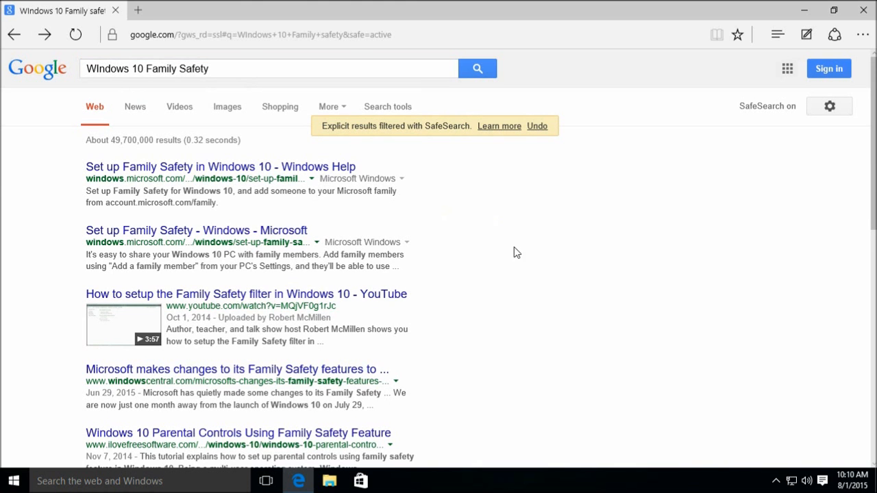
{"action": "left_click", "coordinate": [535, 128]}
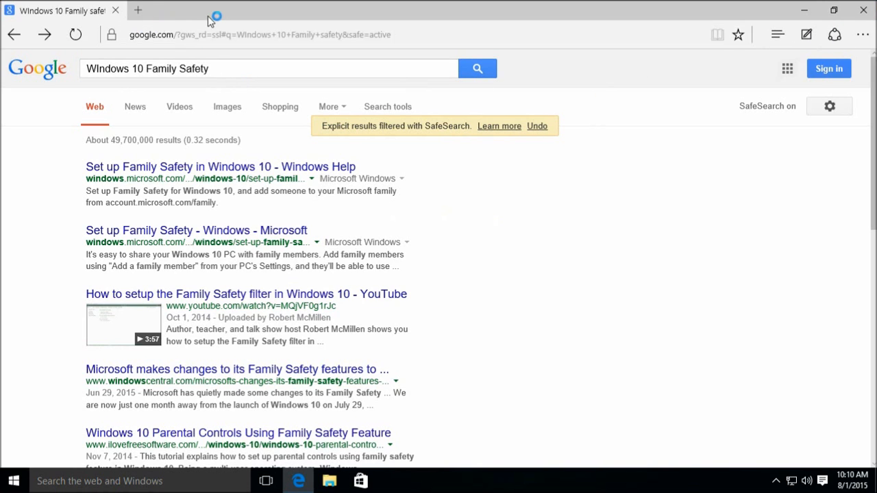
{"action": "left_click", "coordinate": [195, 33]}
{"action": "type", "text": "http:"}
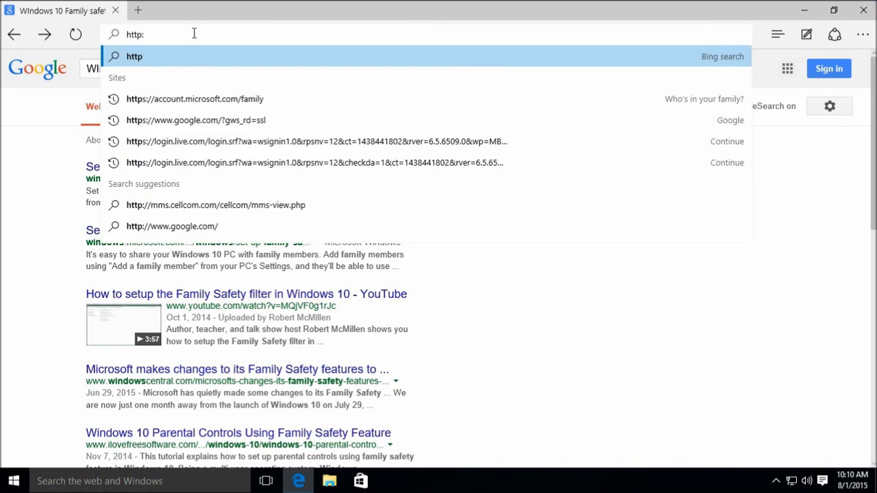
{"action": "type", "text": "//www.antiwindowscatalog.com/"}
{"action": "key", "text": "Return"}
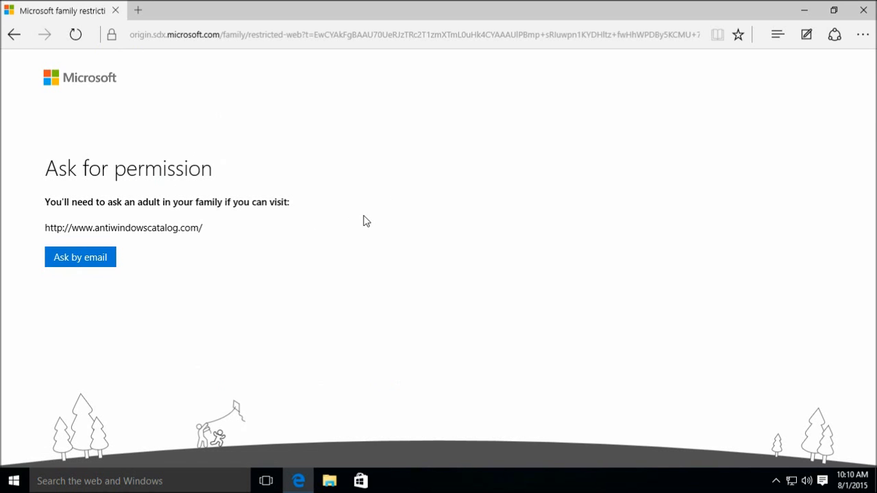
{"action": "left_click", "coordinate": [257, 38]}
{"action": "type", "text": "htt"}
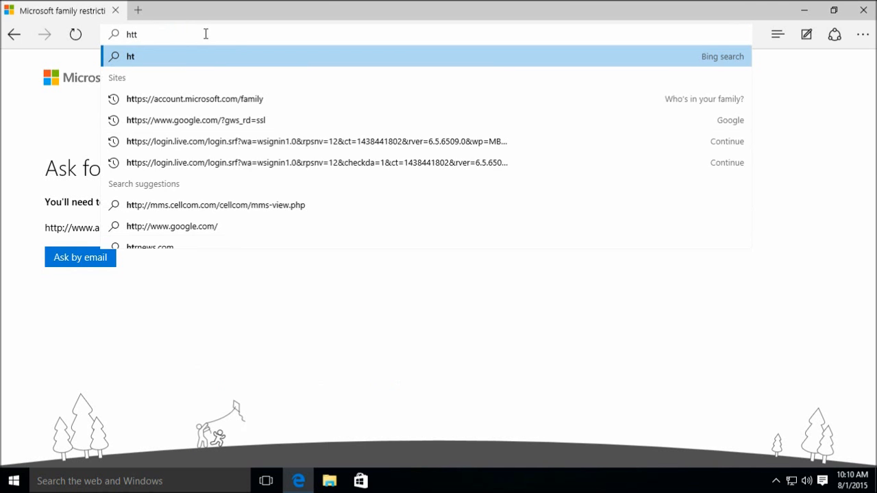
{"action": "type", "text": "p://www.wikipedia.org/"}
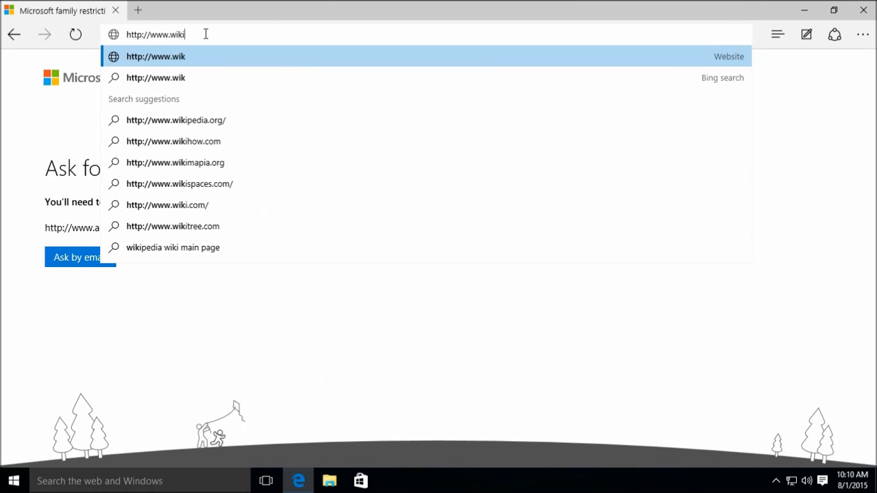
{"action": "key", "text": "Return"}
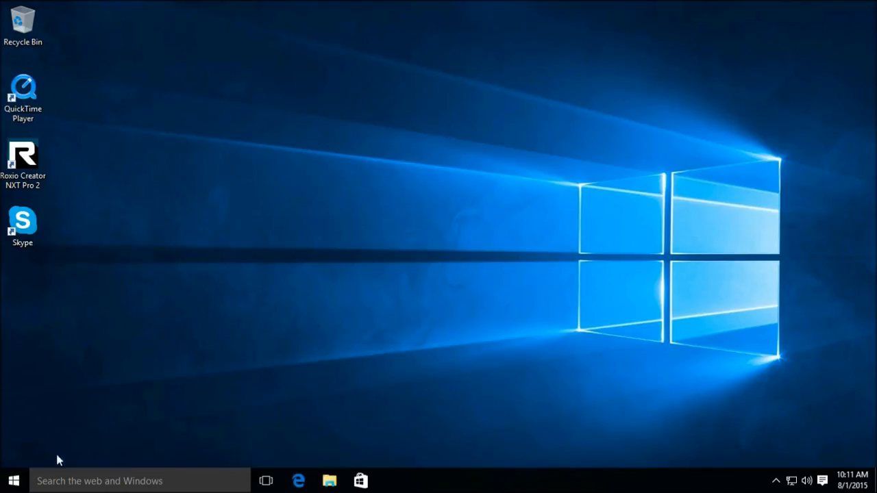
- Dismiss the Start account menu without signing out, then launch Microsoft Edge from the taskbar
{"action": "left_click", "coordinate": [13, 481]}
{"action": "left_click", "coordinate": [54, 115]}
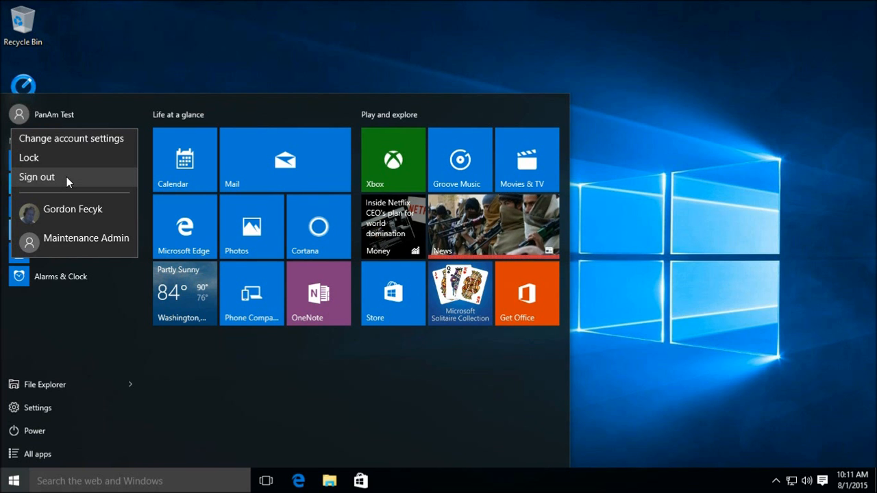
{"action": "left_click", "coordinate": [108, 54]}
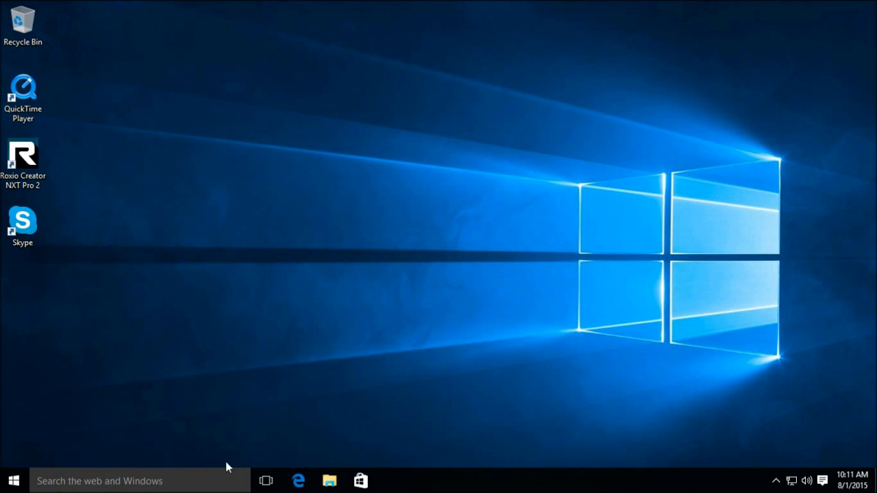
{"action": "left_click", "coordinate": [152, 480]}
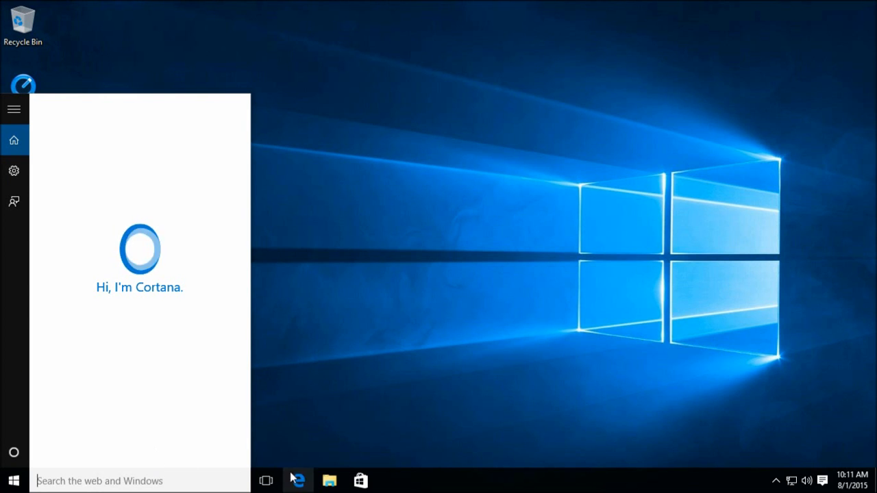
{"action": "left_click", "coordinate": [298, 480]}
{"action": "left_click", "coordinate": [146, 37]}
{"action": "type", "text": "http://ww"}
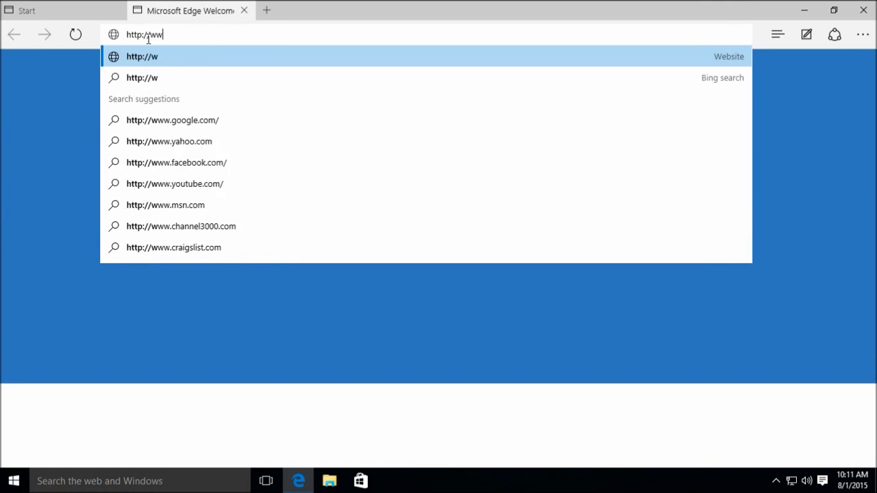
{"action": "type", "text": "w.oovoo.com"}
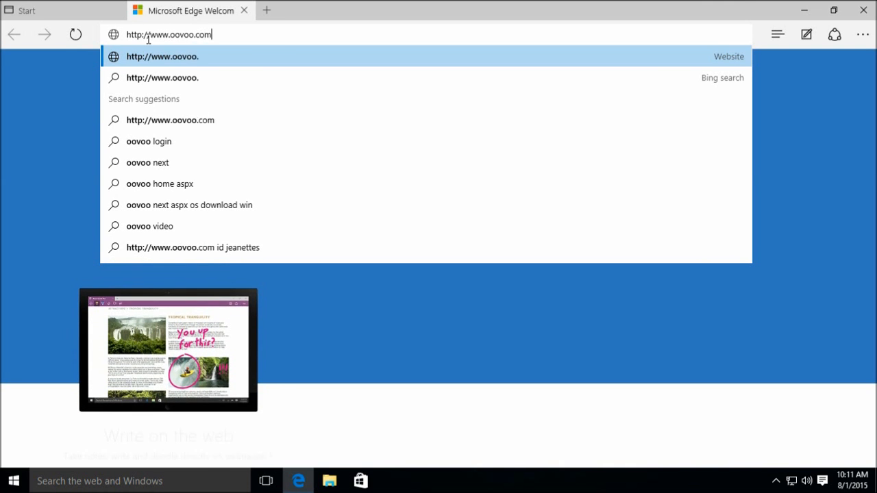
{"action": "key", "text": "Return"}
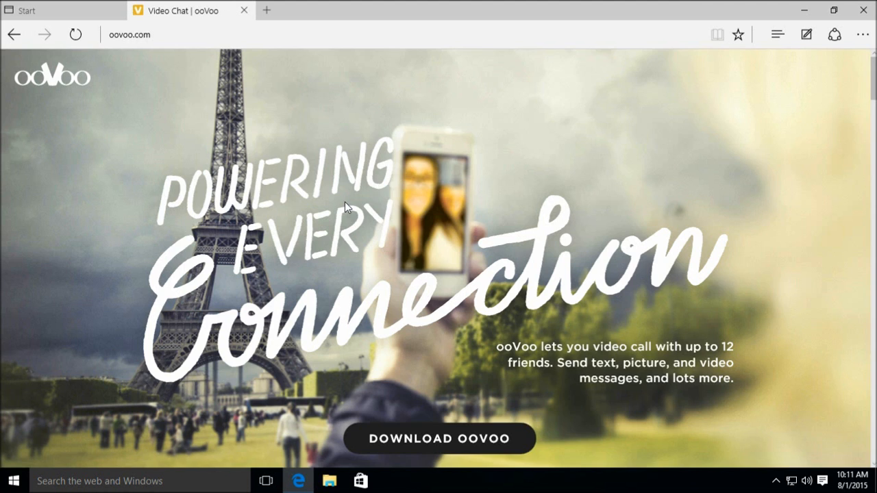
{"action": "left_click", "coordinate": [444, 447]}
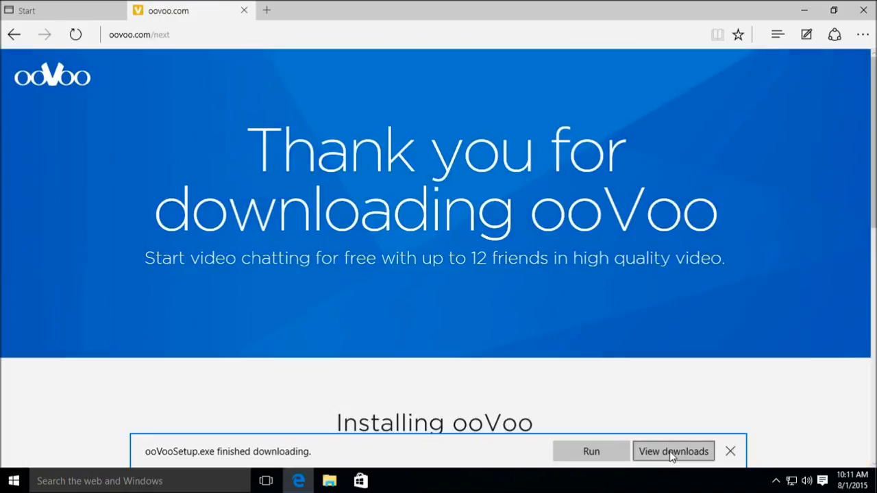
{"action": "left_click", "coordinate": [670, 453]}
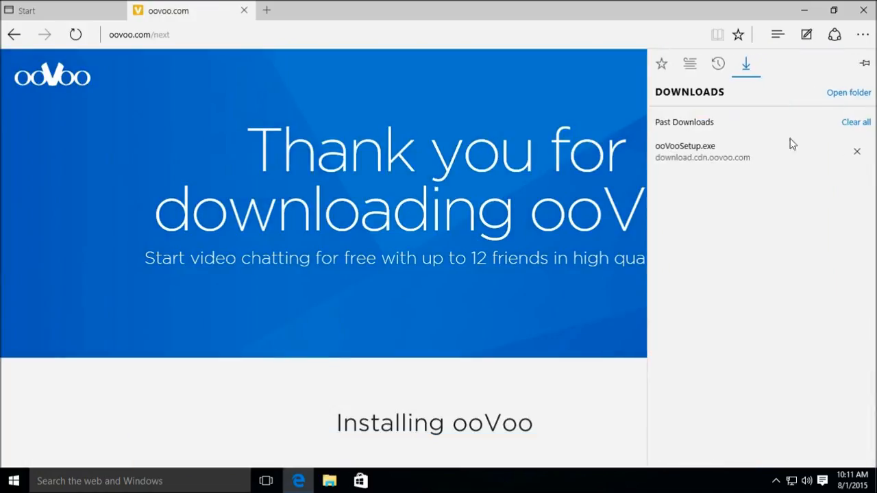
{"action": "left_click", "coordinate": [841, 97]}
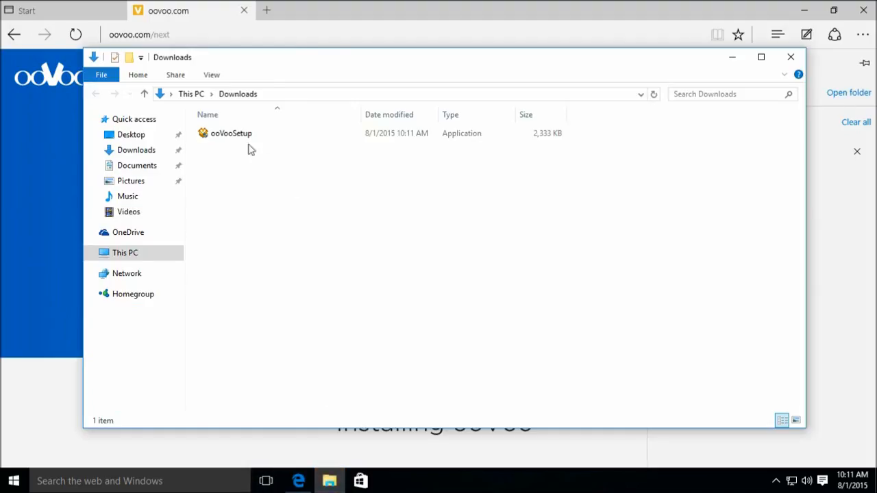
- Try running ooVooSetup and decline the administrator permission request
{"action": "left_click", "coordinate": [252, 139]}
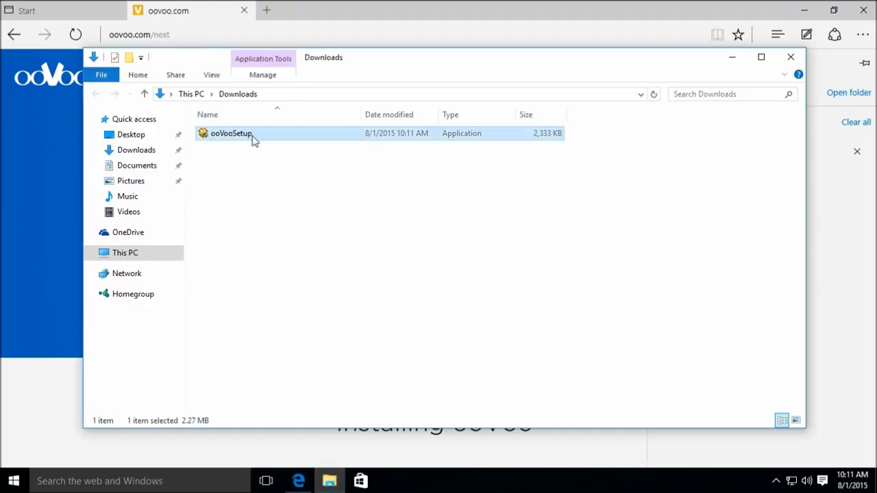
{"action": "double_click", "coordinate": [235, 137]}
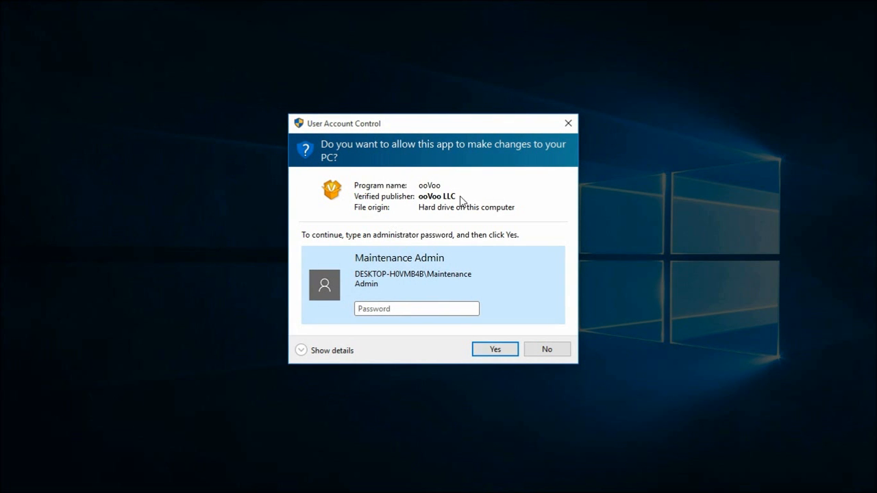
{"action": "left_click", "coordinate": [546, 348]}
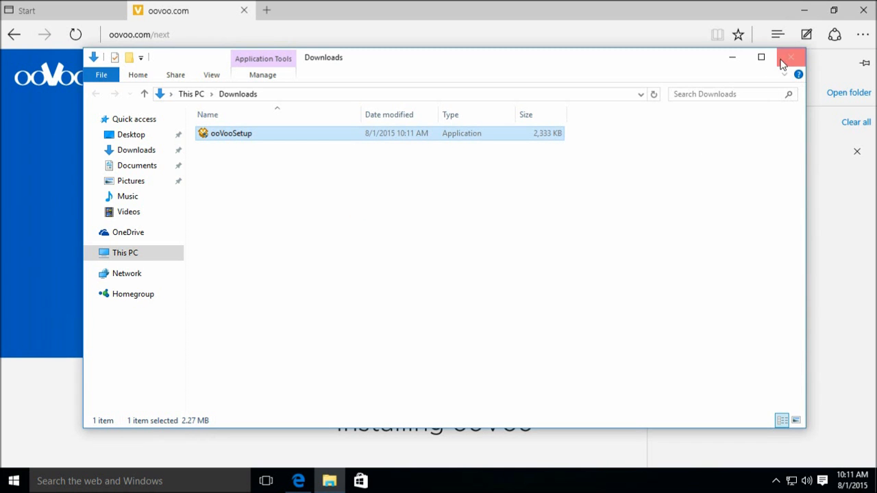
- Close the Downloads folder and all Edge tabs, then sign out of Windows
{"action": "left_click", "coordinate": [787, 57]}
{"action": "left_click", "coordinate": [862, 10]}
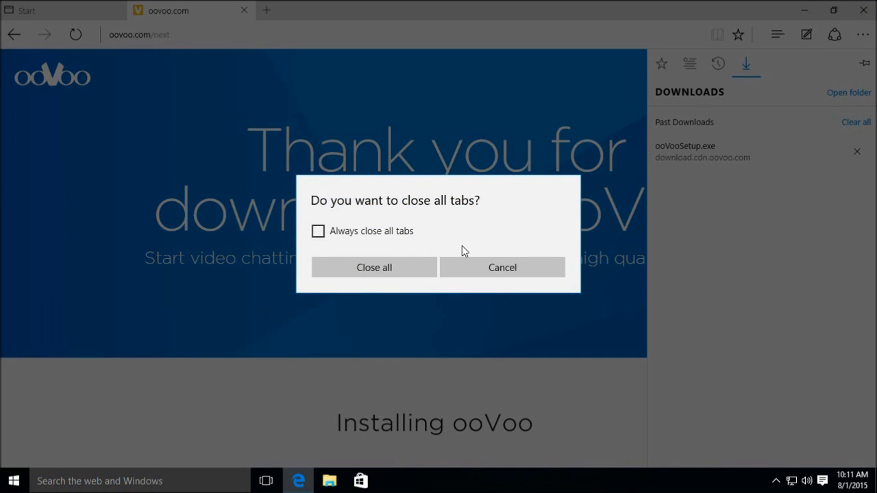
{"action": "left_click", "coordinate": [407, 268]}
{"action": "left_click", "coordinate": [14, 480]}
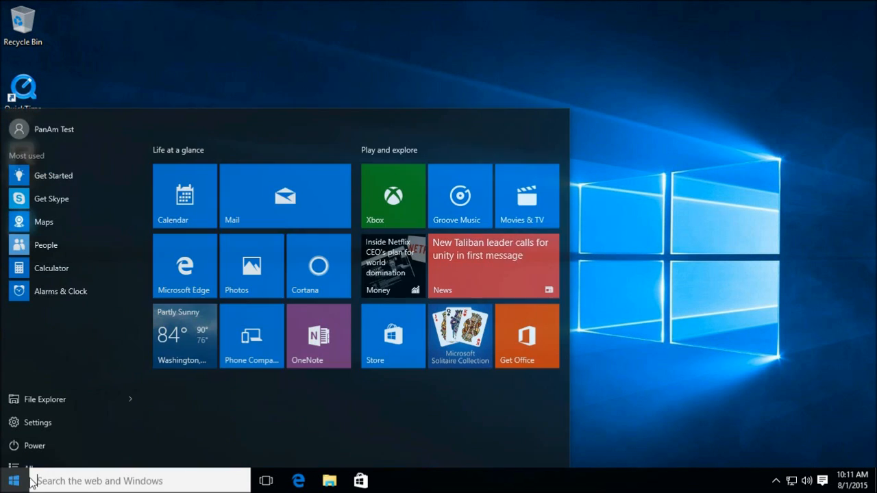
{"action": "left_click", "coordinate": [70, 120]}
{"action": "left_click", "coordinate": [79, 178]}
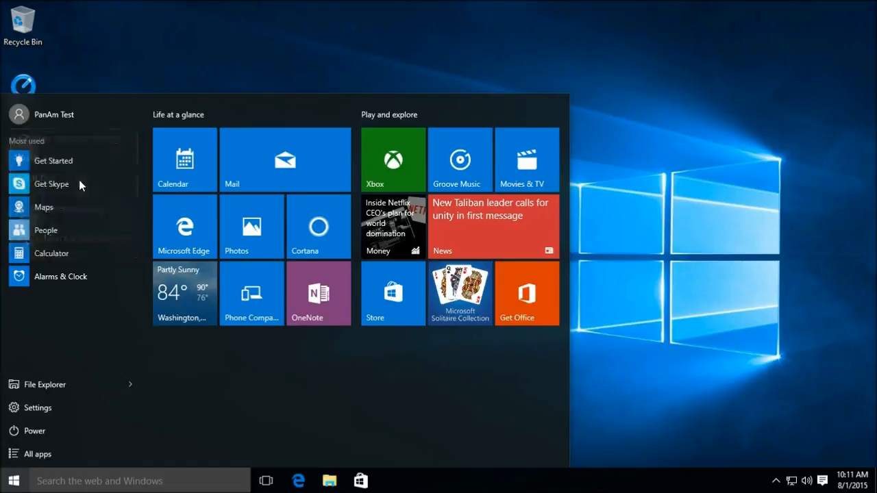